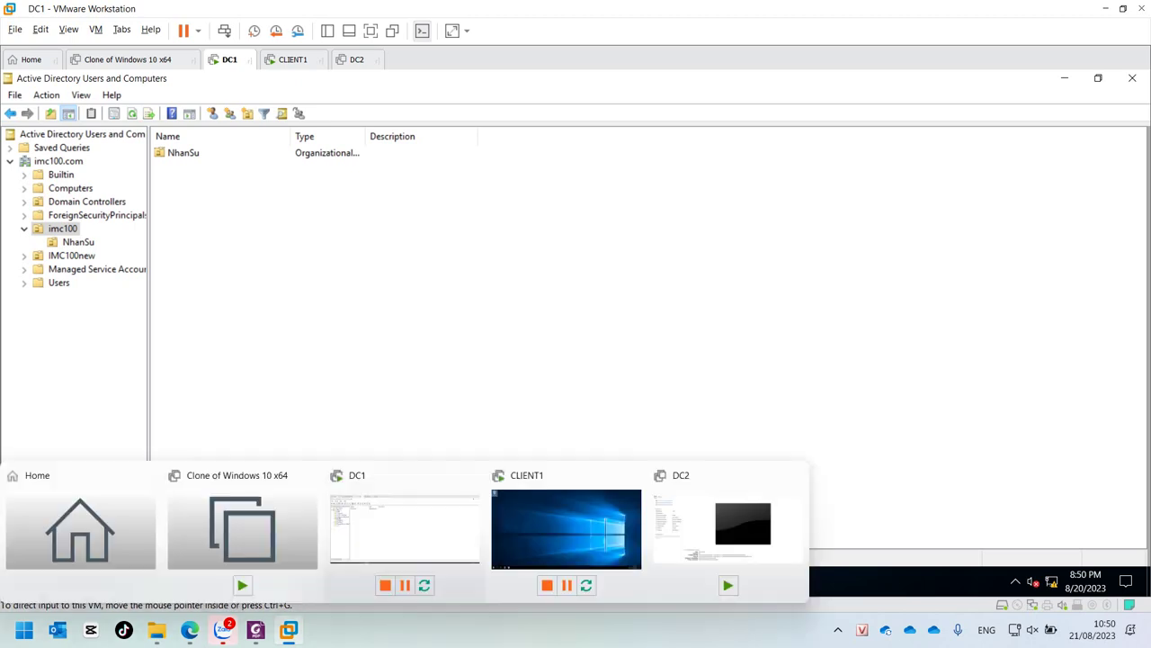
# Step: Bring the Server2016NewStar.pdf guide forward at page 148, listing the policy goals
pyautogui.moveTo(255, 630)
pyautogui.click(256, 549)
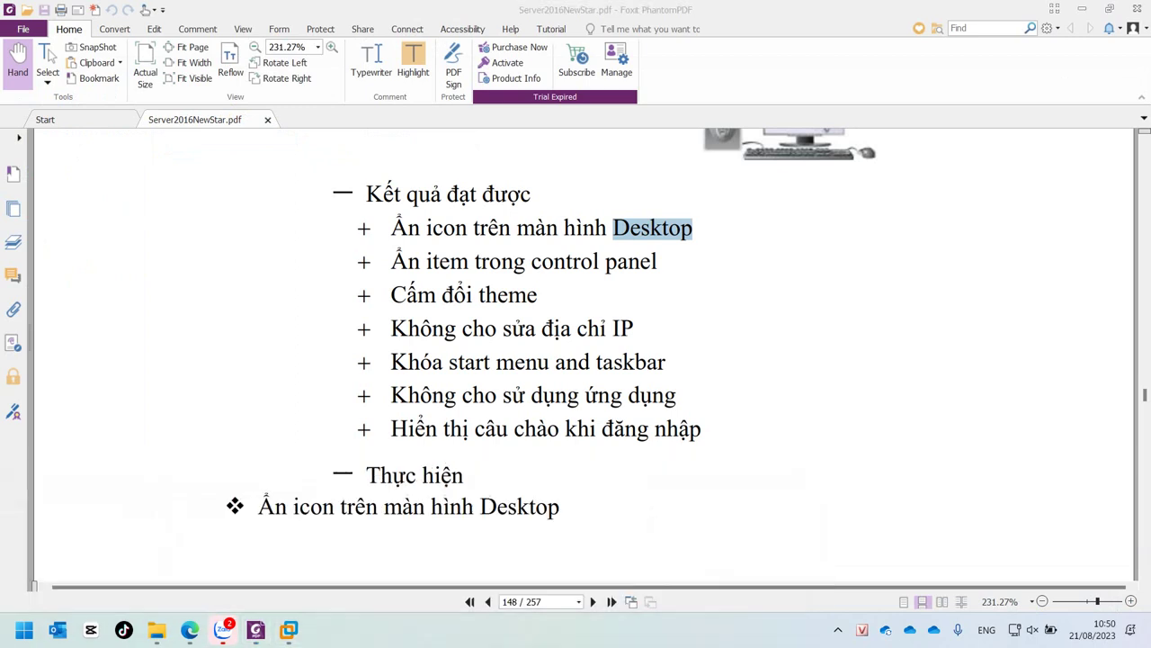
pyautogui.click(288, 630)
pyautogui.hotkey('ctrl', 'shift', 'Tab')
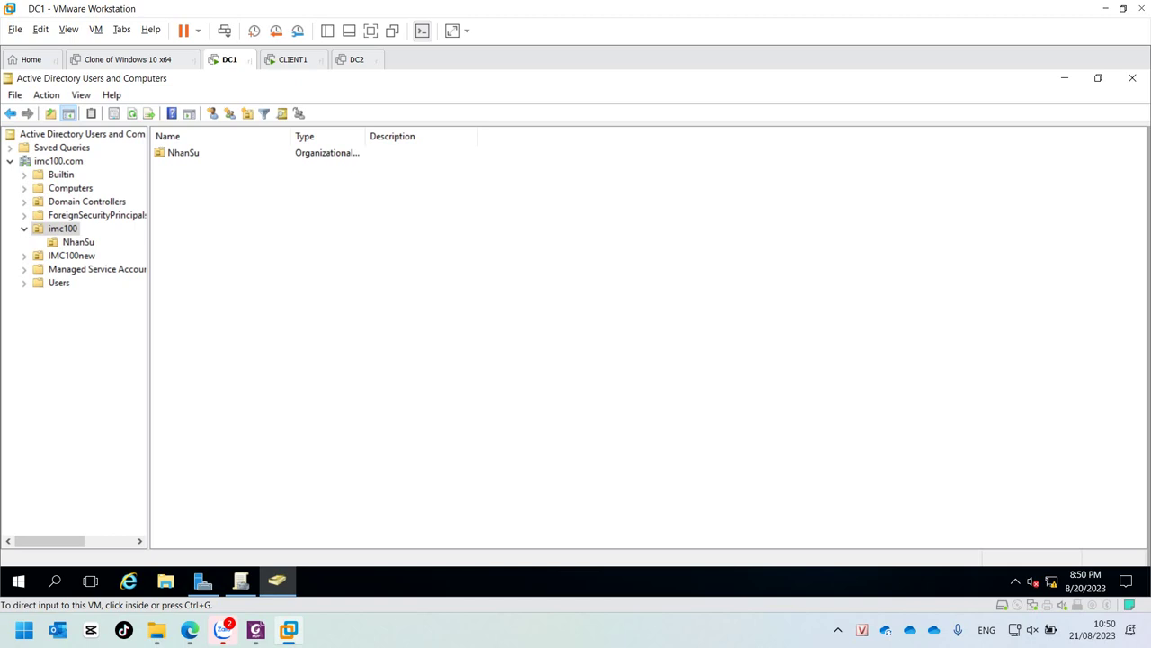
# Step: Close Active Directory Users and Computers and launch Group Policy Management from Windows Administrative Tools
pyautogui.click(1132, 79)
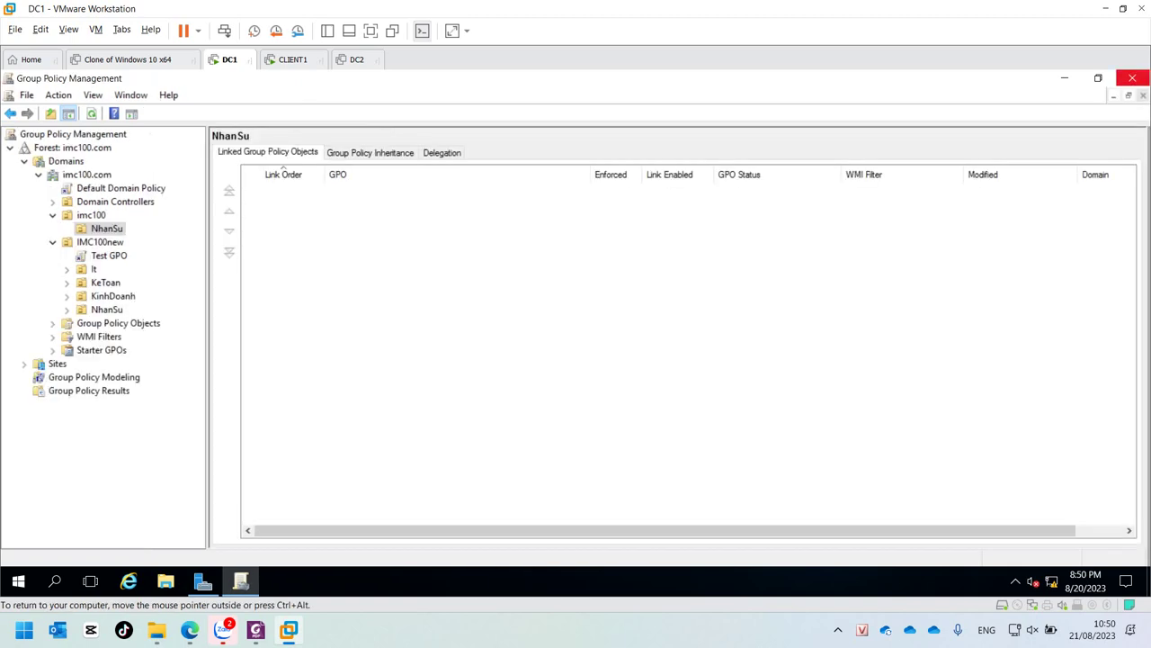
pyautogui.click(1133, 79)
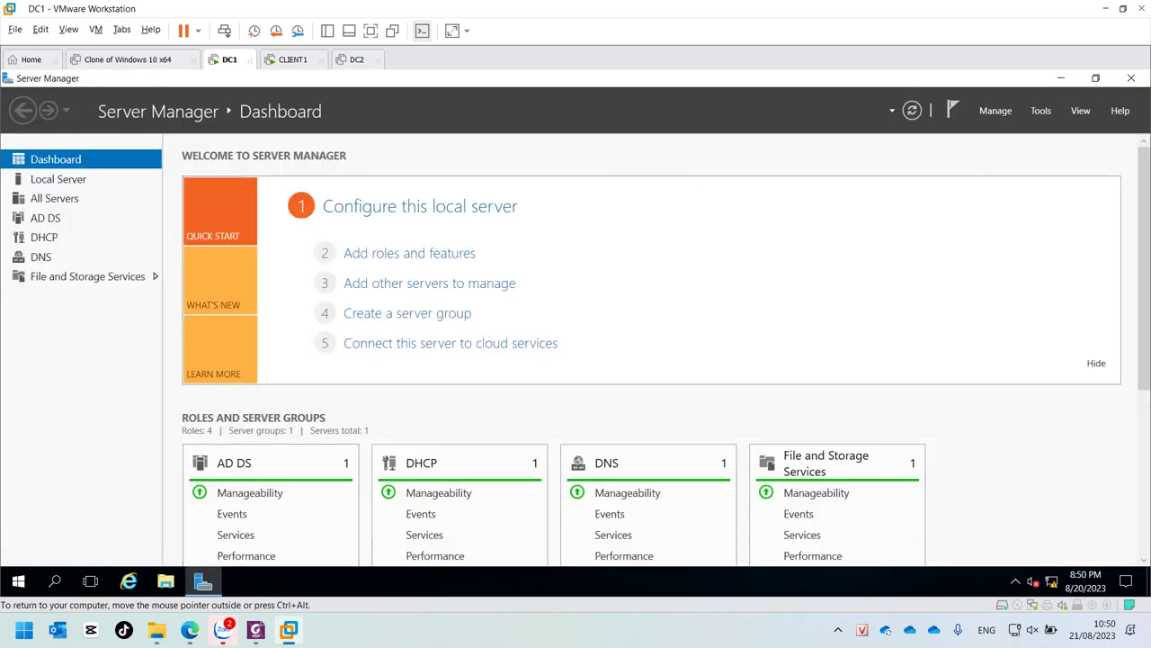
pyautogui.click(18, 581)
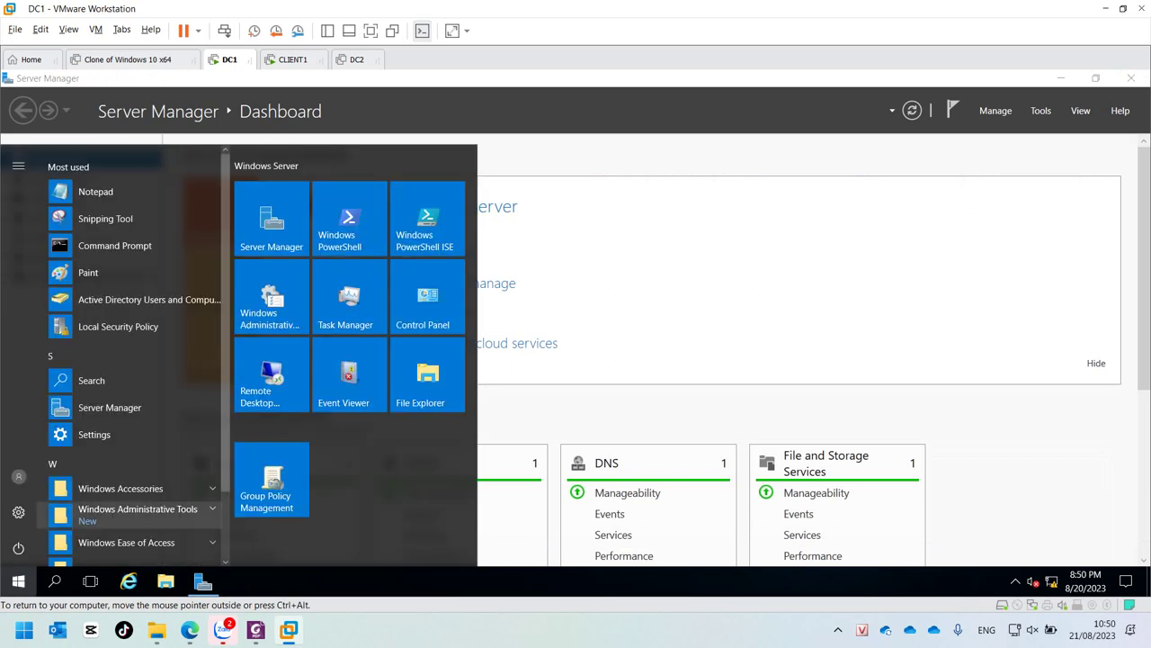
pyautogui.click(135, 513)
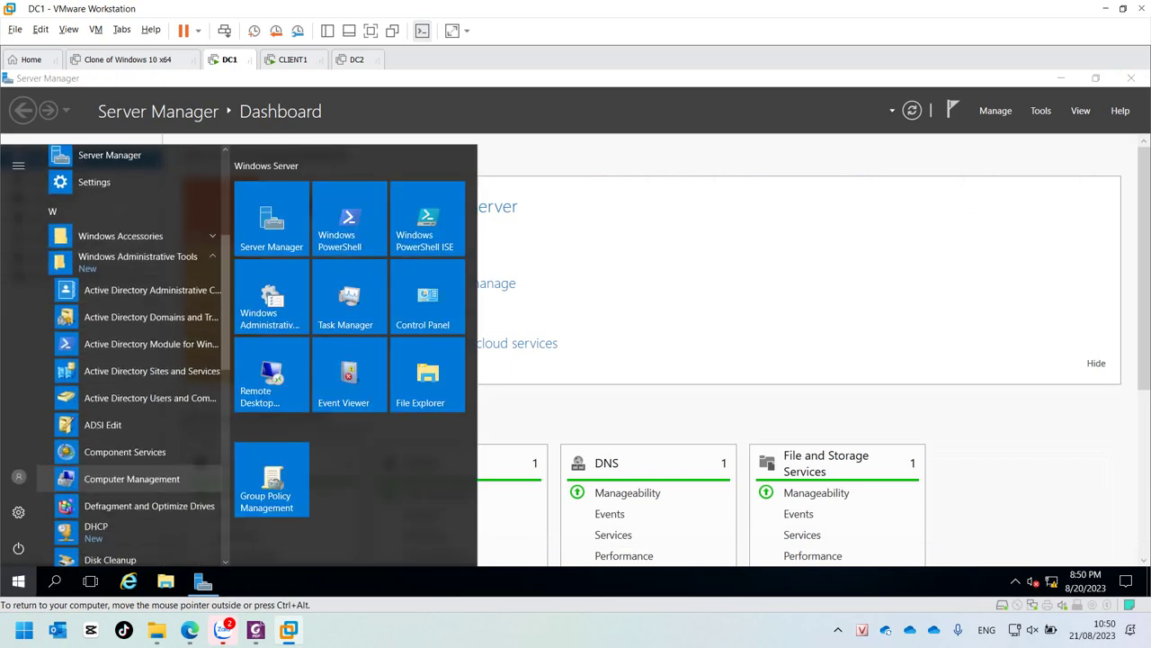
pyautogui.scroll(-3, 135, 503)
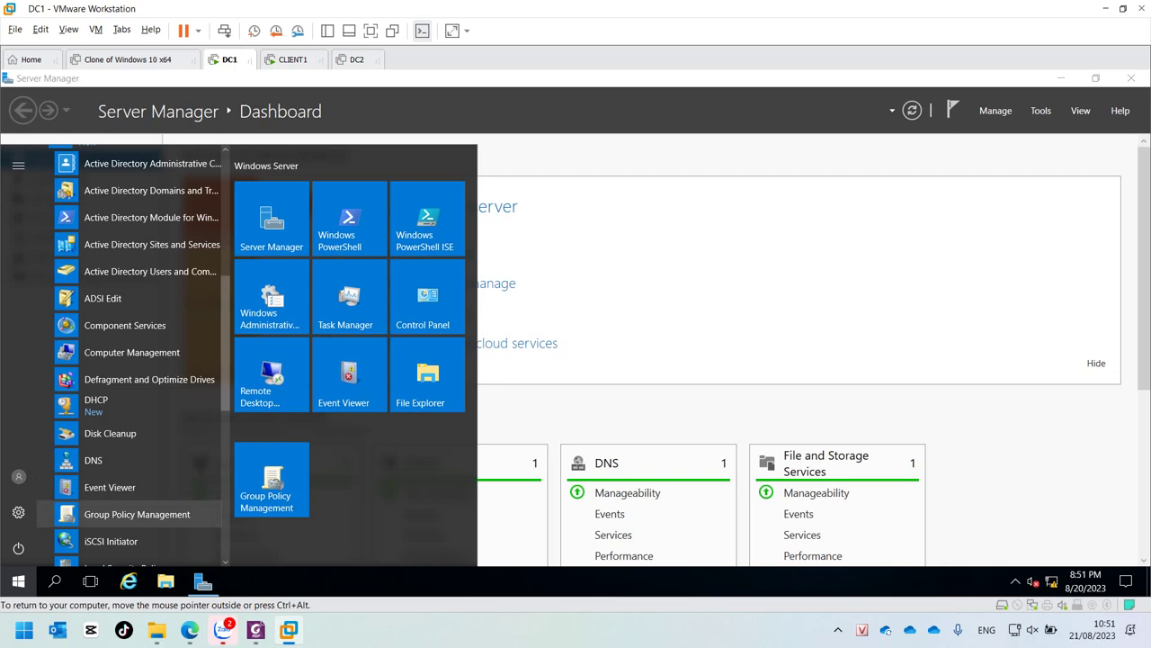
pyautogui.rightClick(171, 515)
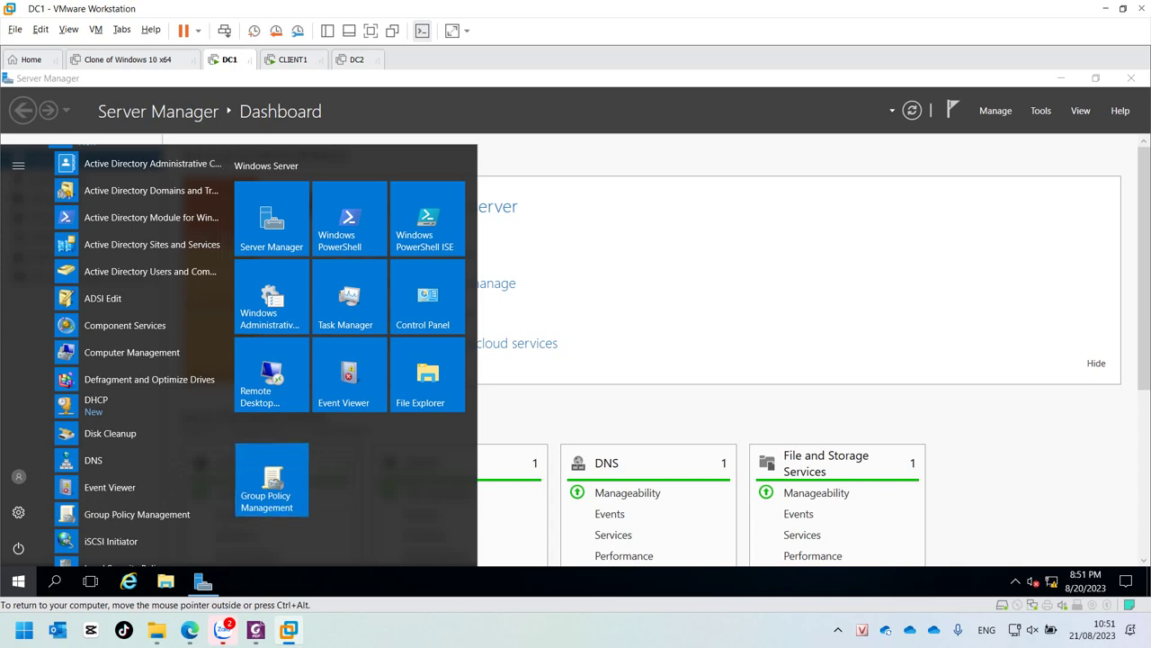
pyautogui.press('Escape')
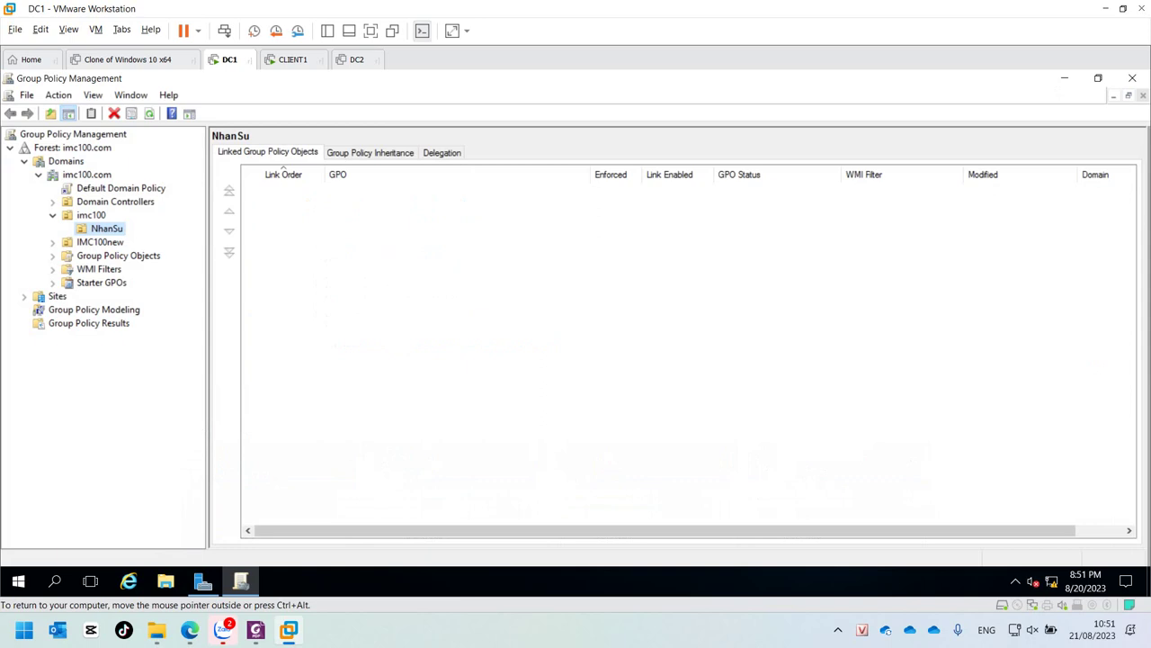
# Step: Select the imc100 OU and expand it to show NhanSu, with no GPOs linked
pyautogui.click(91, 215)
pyautogui.press('Left')
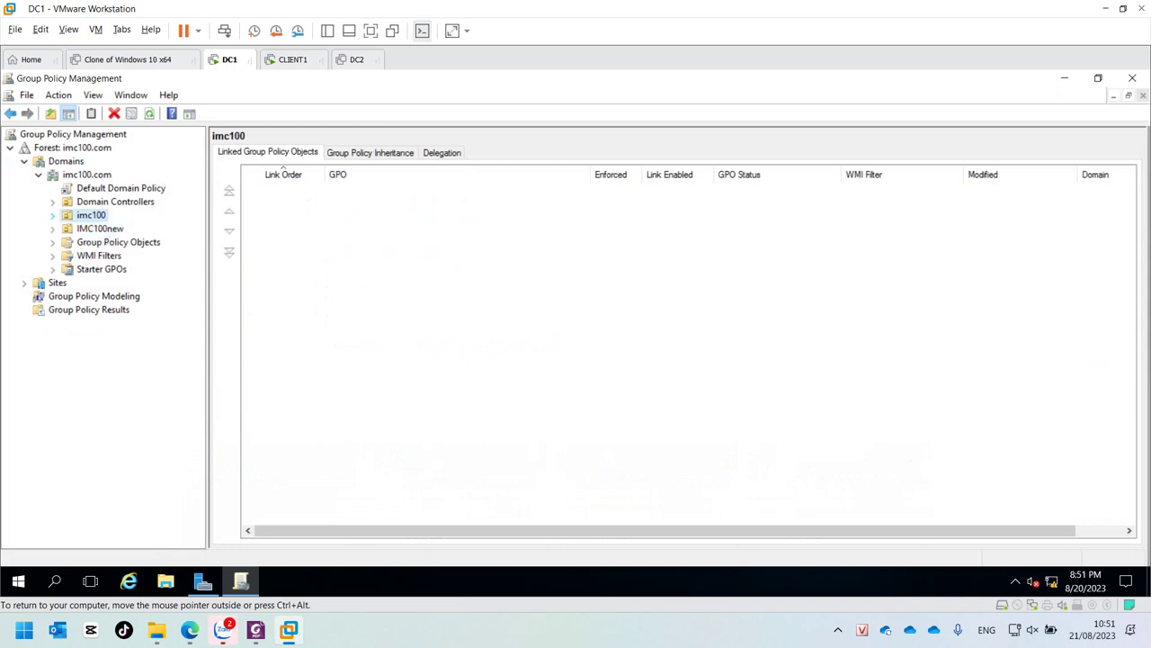
pyautogui.press('Down')
pyautogui.press('Up')
pyautogui.press('Down')
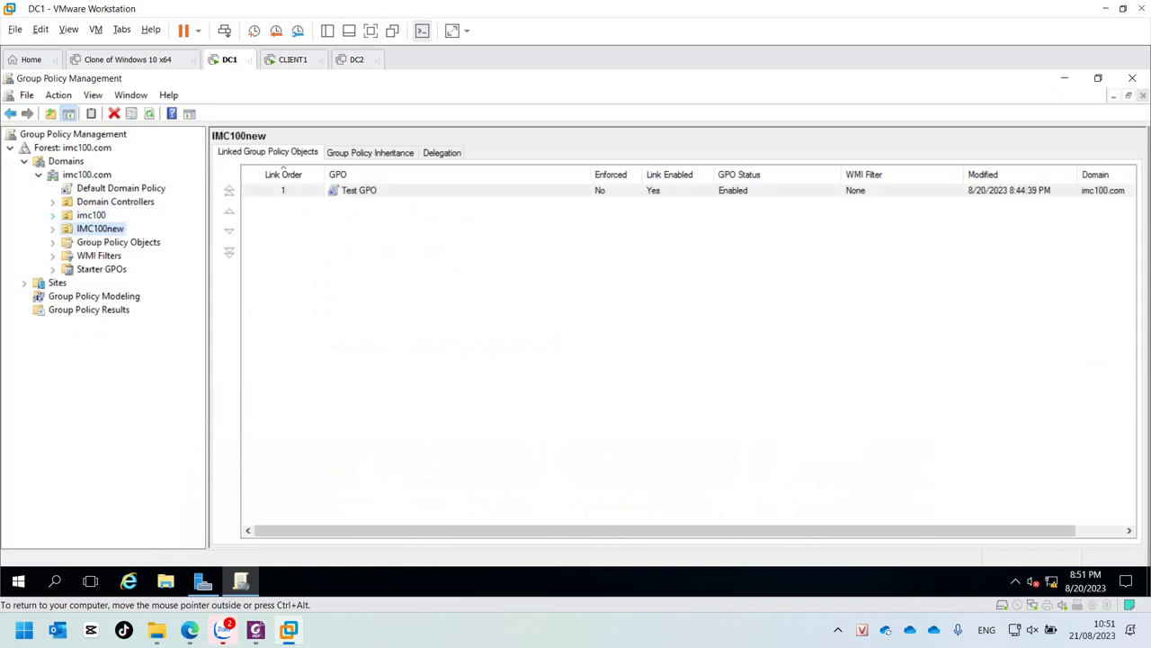
pyautogui.press('Up')
pyautogui.press('Down')
pyautogui.press('Up')
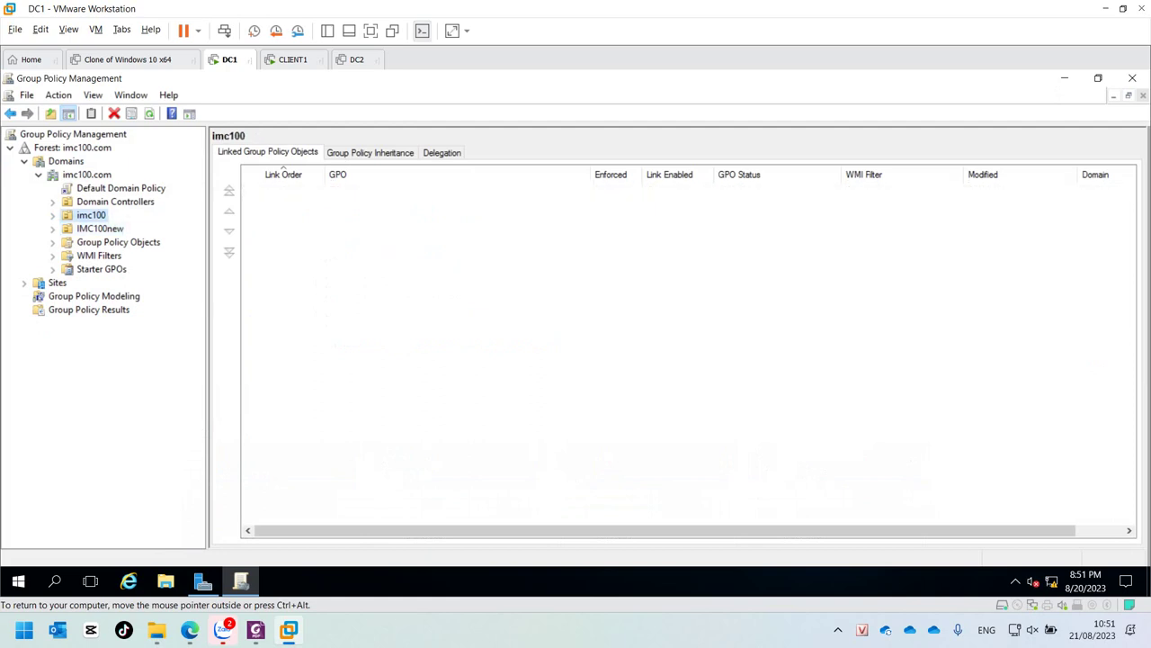
pyautogui.press('Right')
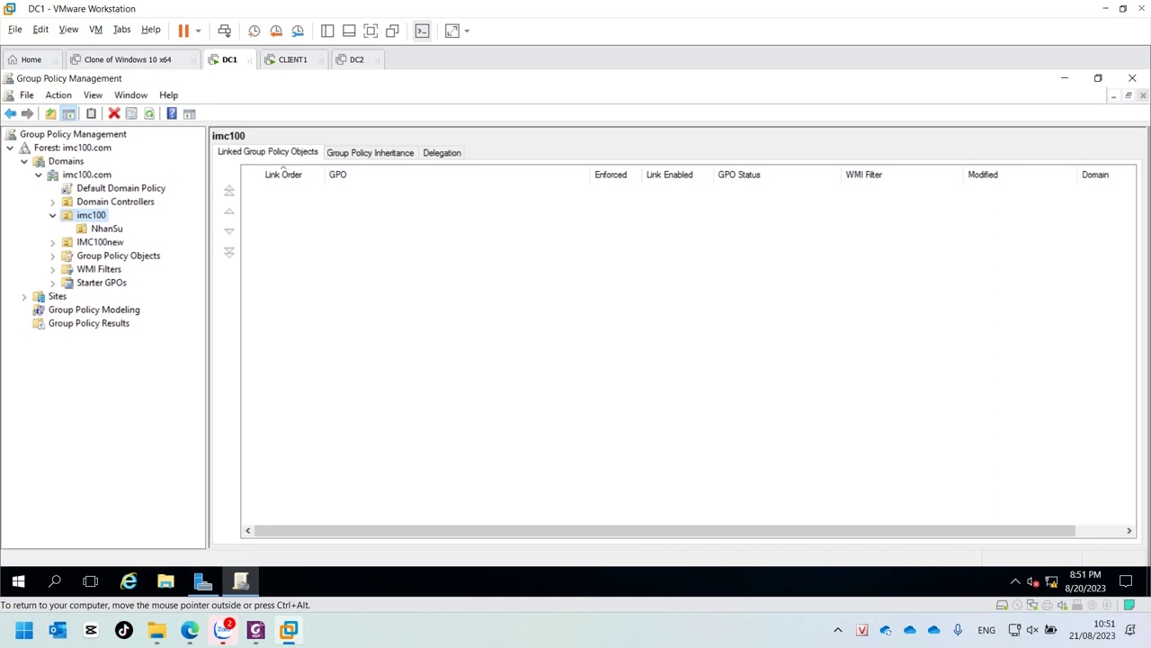
pyautogui.hotkey('ctrl', 'alt')
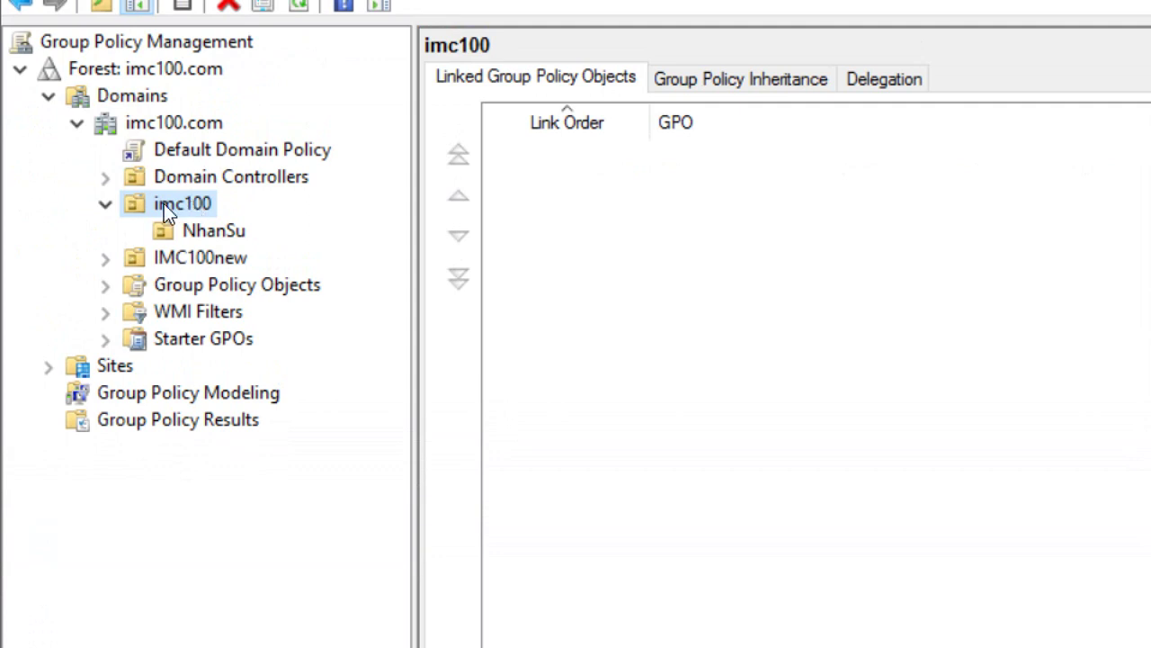
# Step: Create a GPO named 'An Item Desktop' and link it to the imc100 OU
pyautogui.rightClick(164, 203)
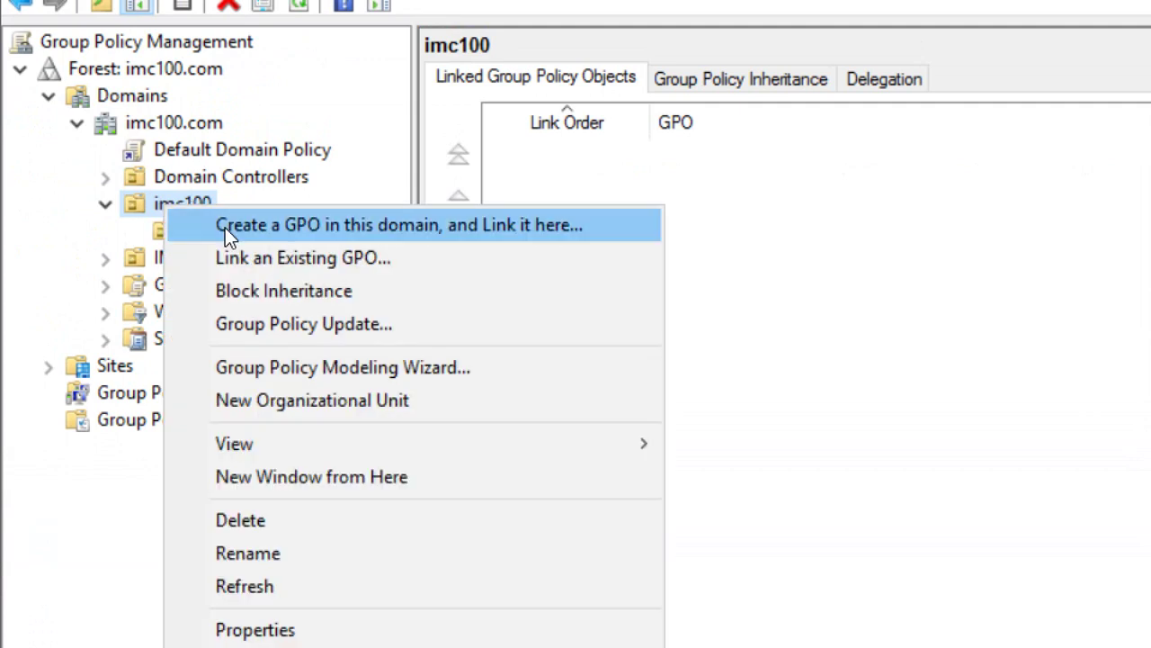
pyautogui.click(317, 232)
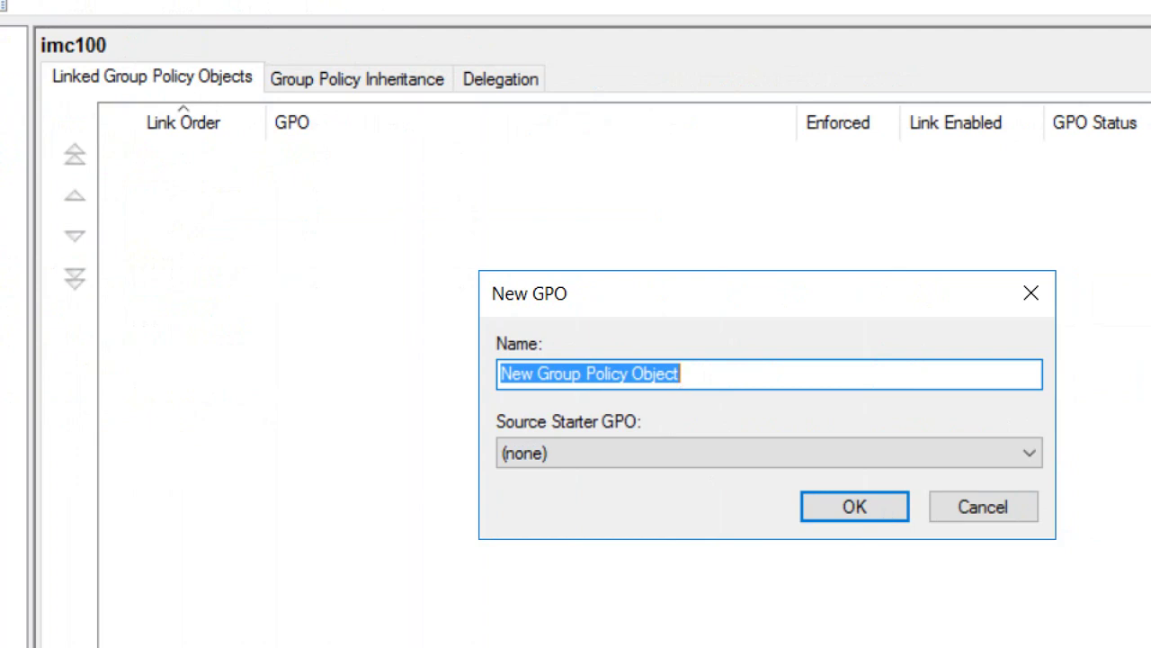
pyautogui.write('An ')
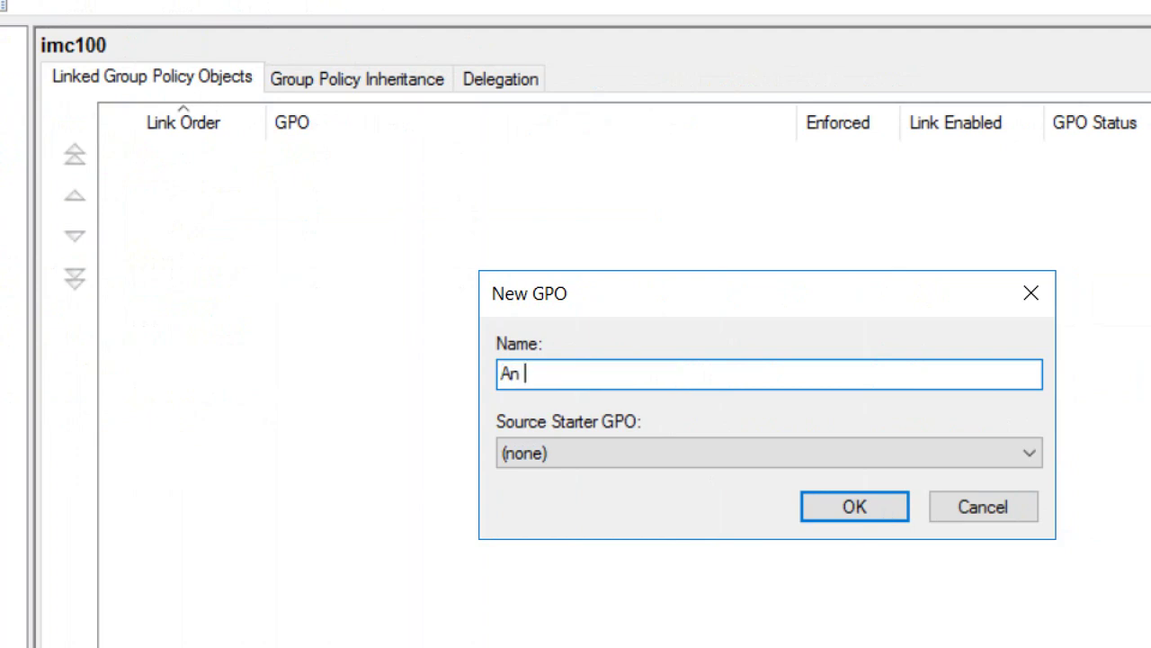
pyautogui.write('Item Desk')
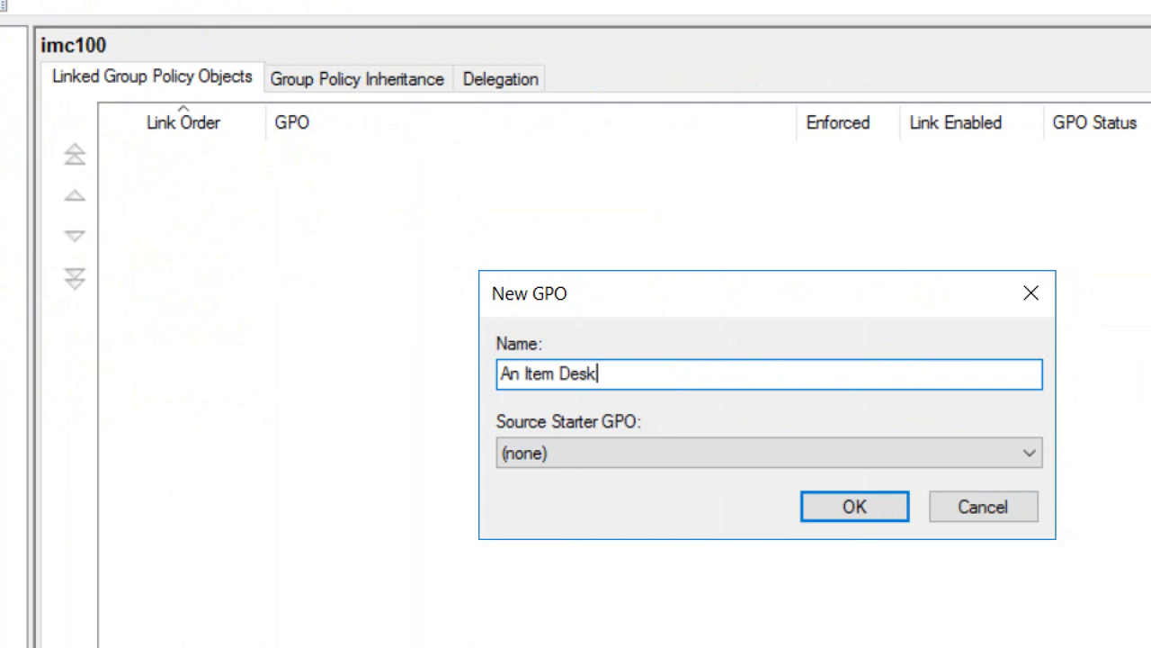
pyautogui.write('top')
pyautogui.click(833, 506)
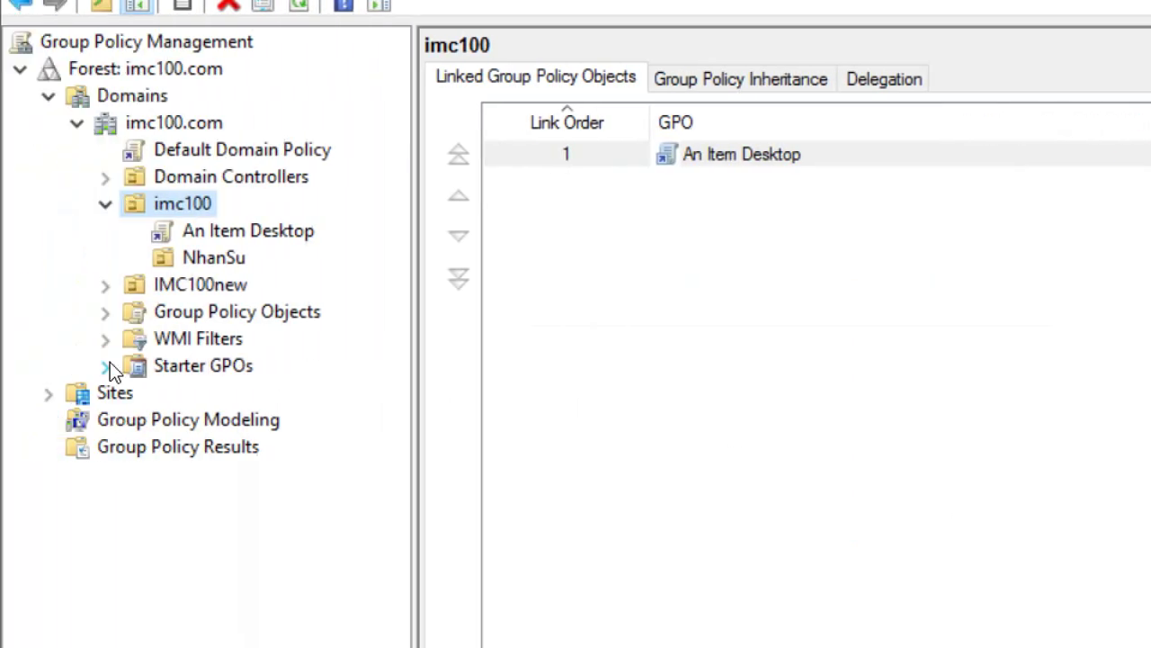
# Step: Open the An Item Desktop GPO in the Group Policy Management Editor
pyautogui.click(218, 232)
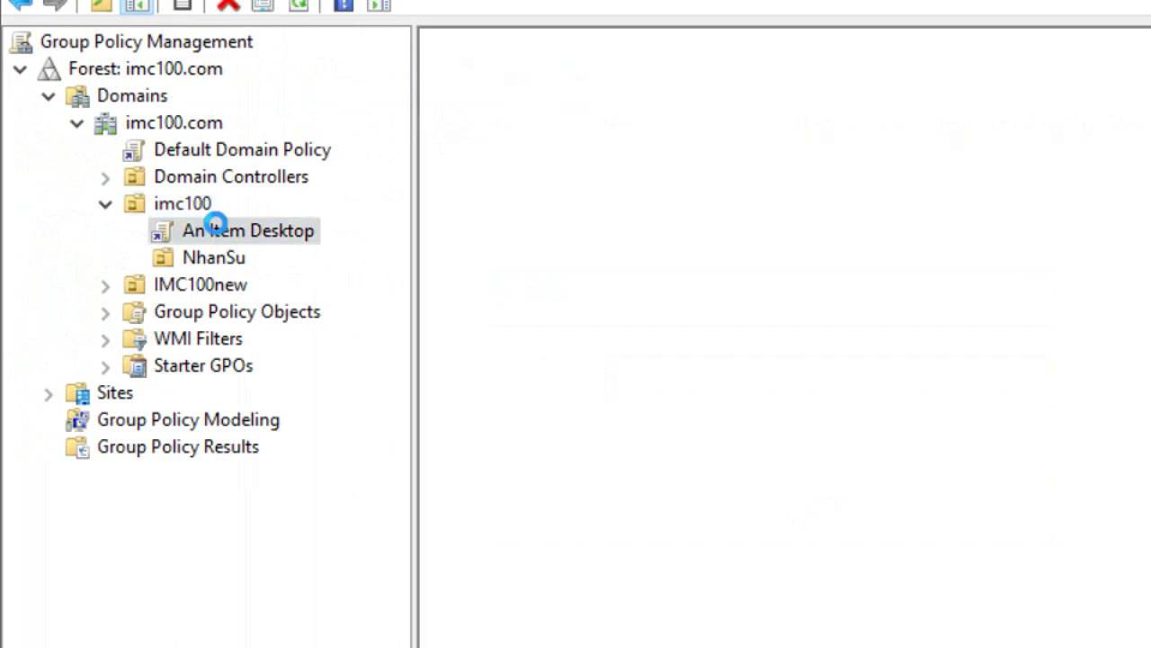
pyautogui.rightClick(175, 231)
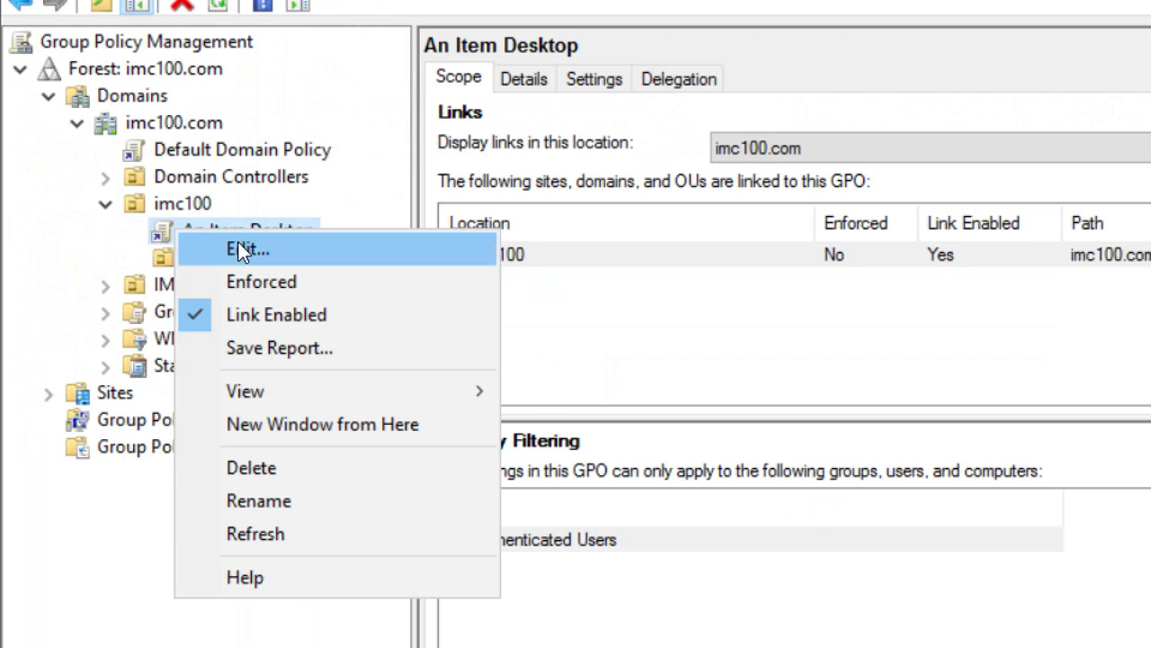
pyautogui.click(238, 242)
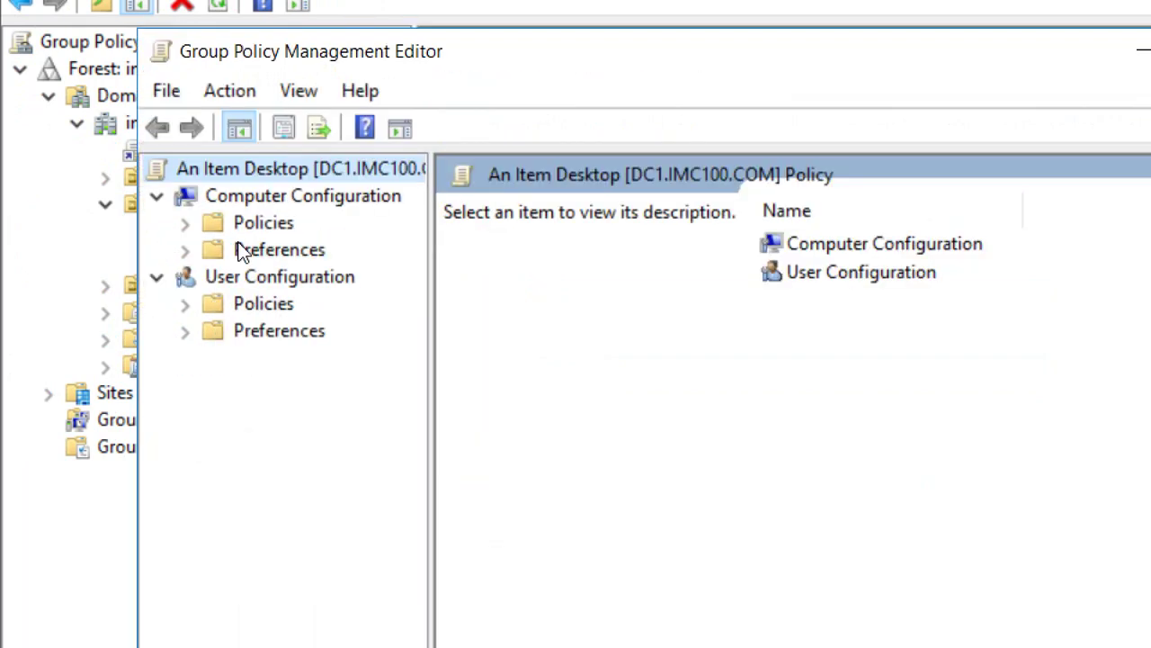
# Step: Go to User Configuration > Administrative Templates > Desktop and select 'Remove Recycle Bin icon from desktop'
pyautogui.click(248, 305)
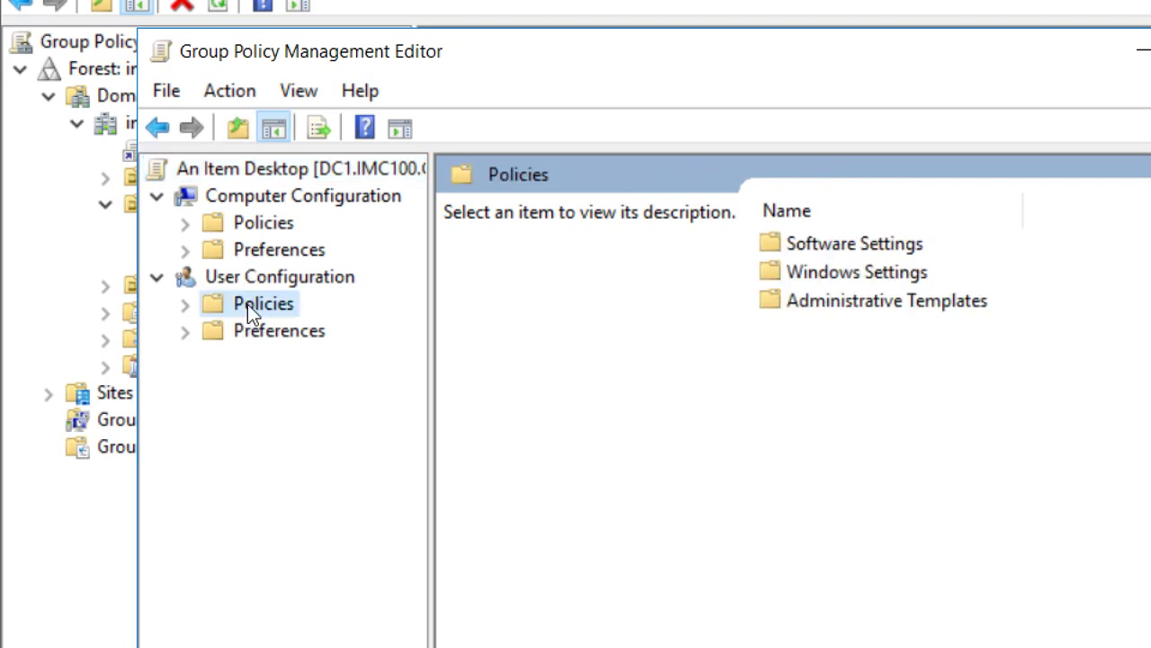
pyautogui.doubleClick(248, 304)
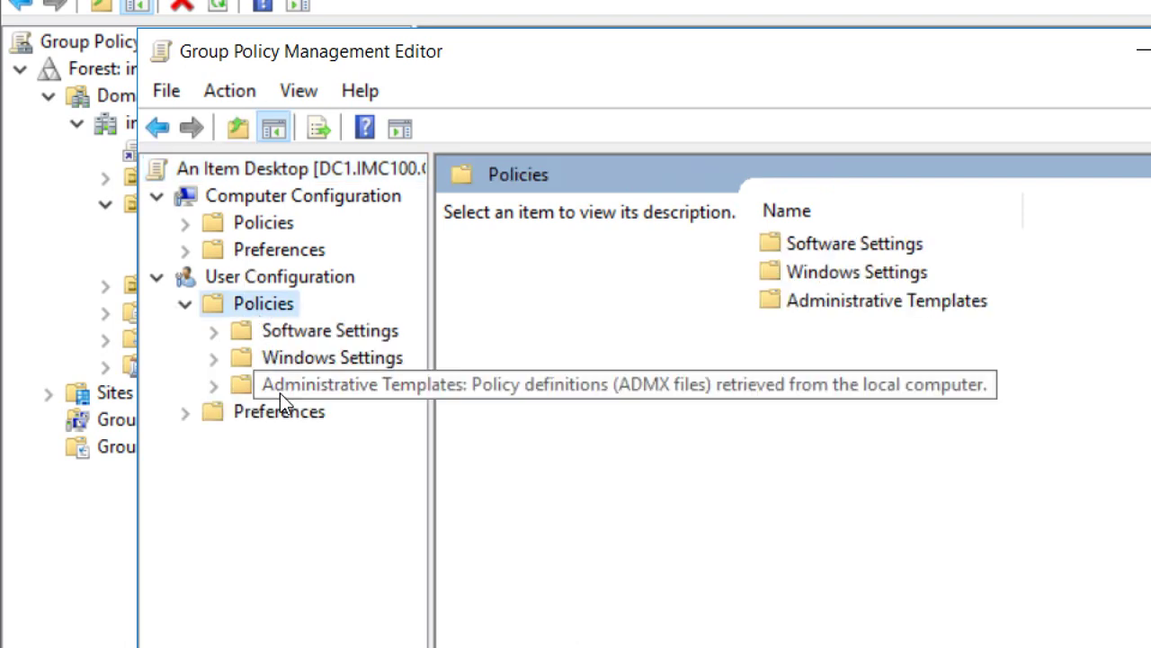
pyautogui.doubleClick(280, 393)
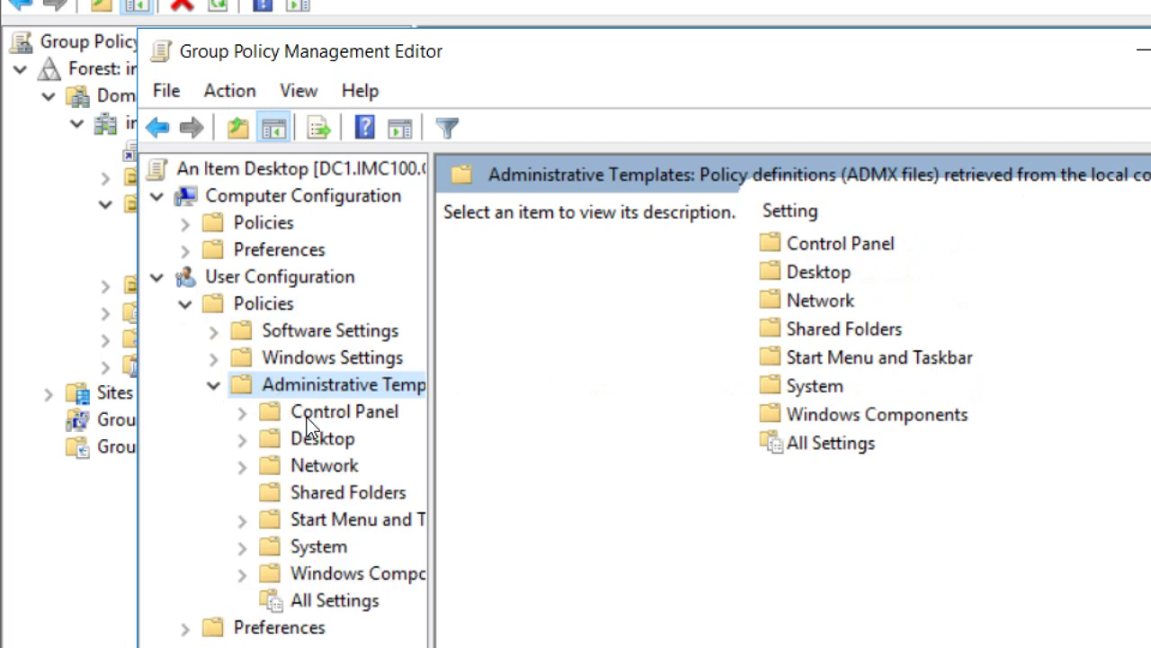
pyautogui.click(309, 445)
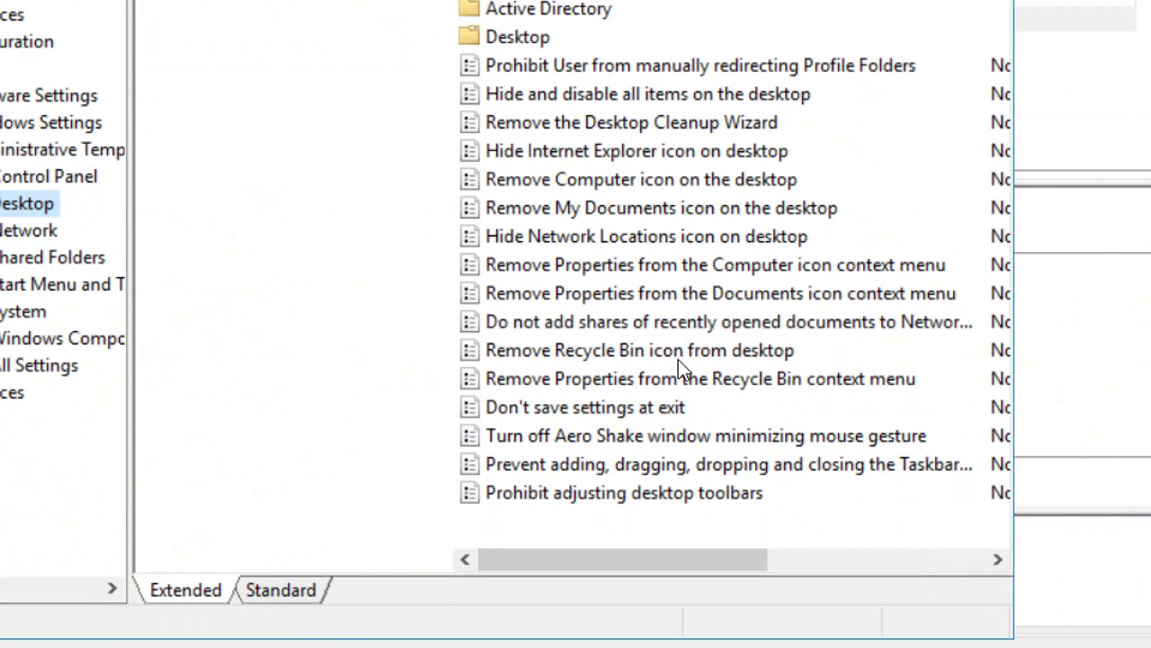
pyautogui.click(567, 351)
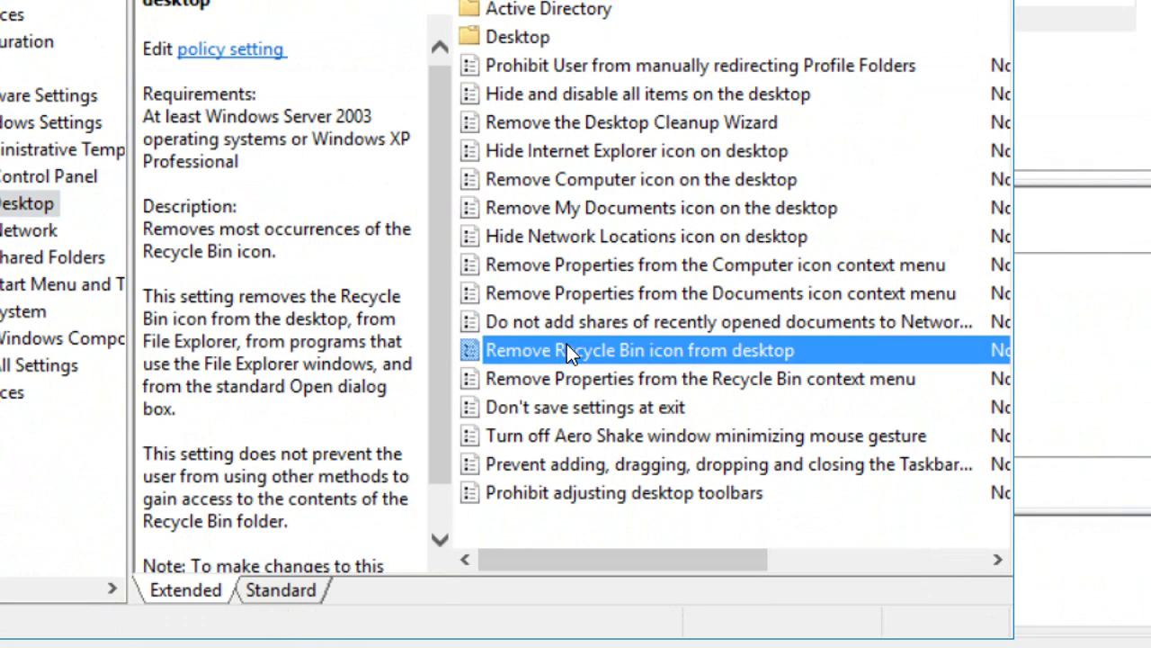
pyautogui.rightClick(567, 346)
# Step: Set 'Remove Recycle Bin icon from desktop' to Enabled and close the policy editor
pyautogui.click(604, 356)
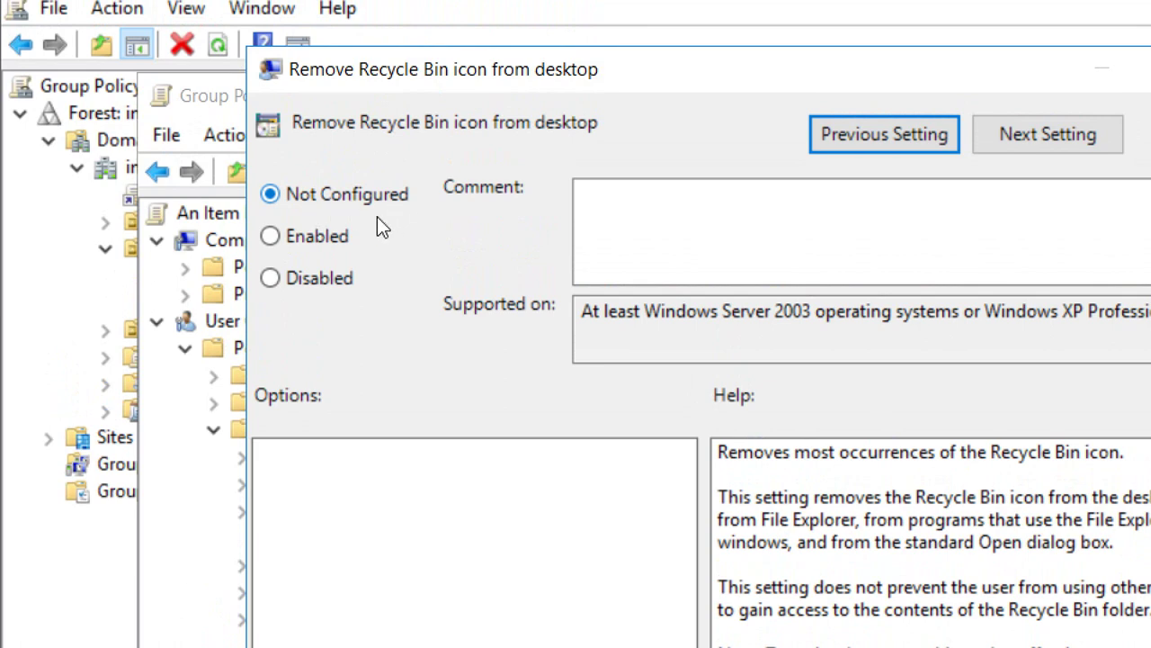
pyautogui.click(315, 235)
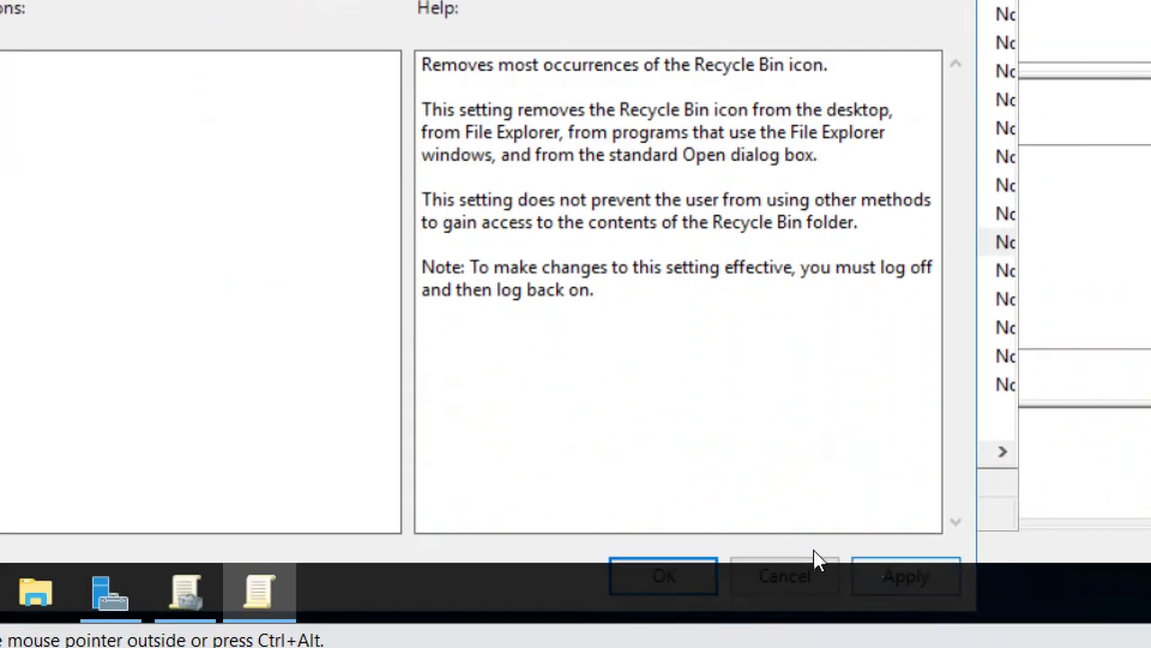
pyautogui.click(662, 565)
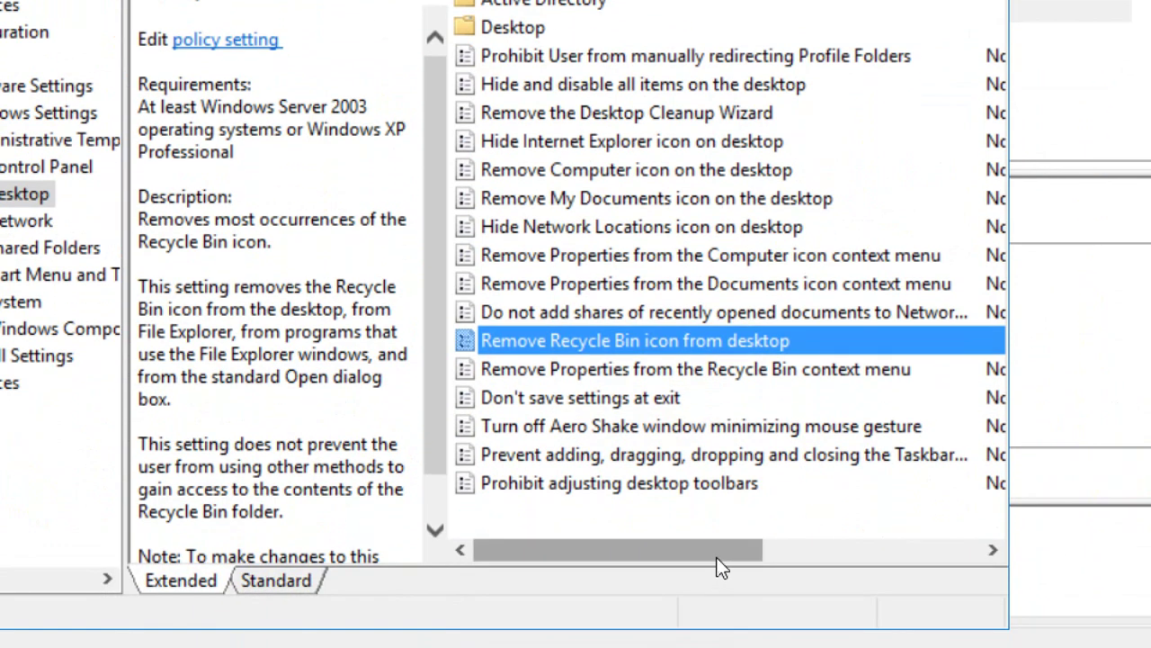
pyautogui.moveTo(721, 569); pyautogui.dragTo(919, 569)
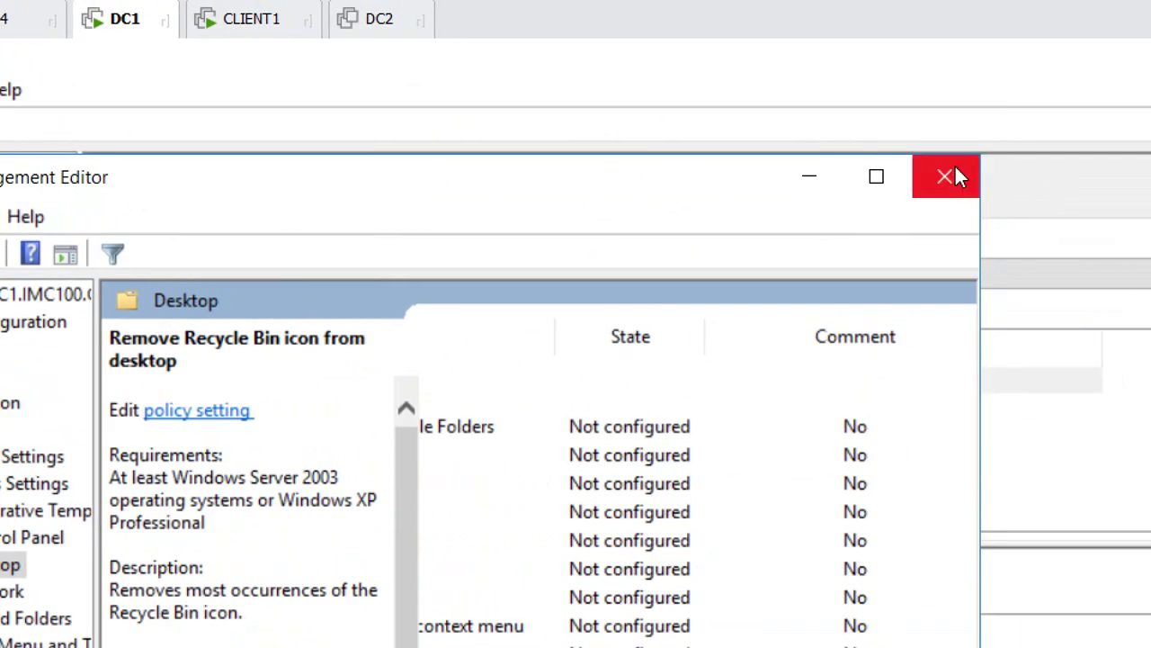
pyautogui.click(950, 174)
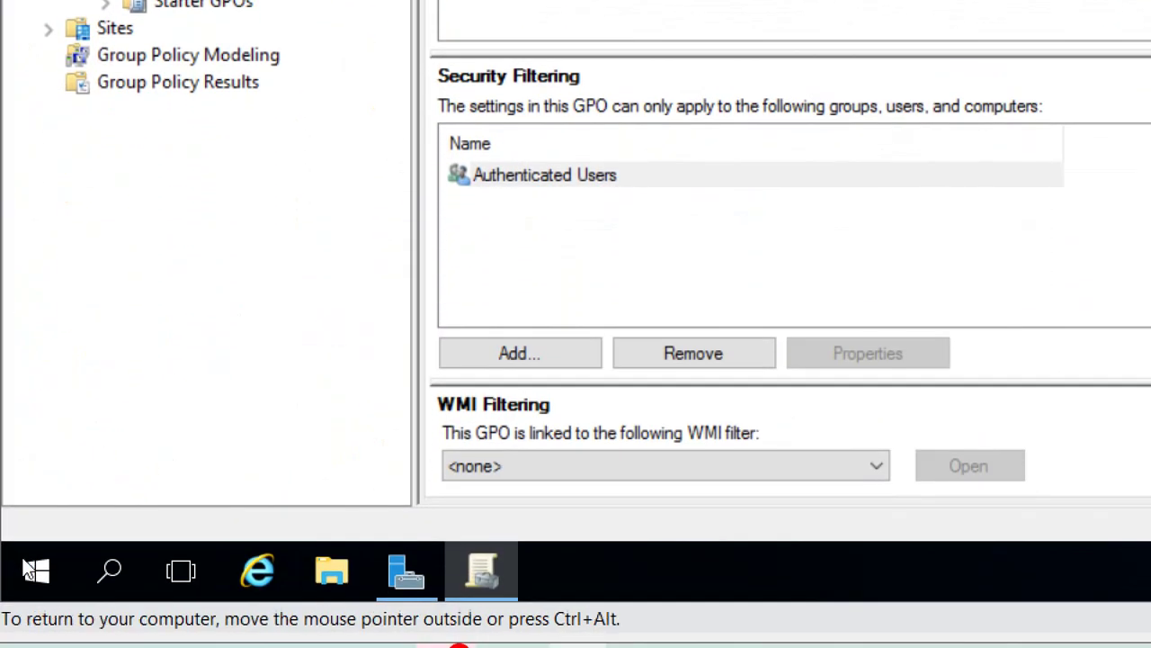
# Step: Run gpupdate /force on DC1 from the Run box, then switch to CLIENT1
pyautogui.click(36, 570)
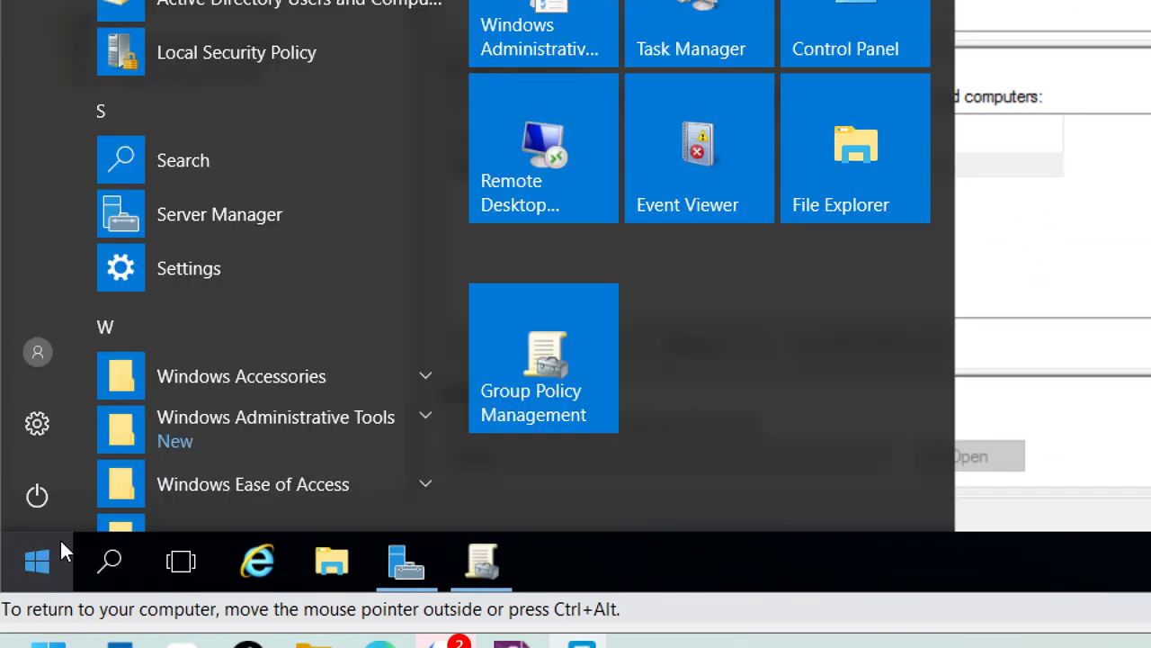
pyautogui.press('super+r')
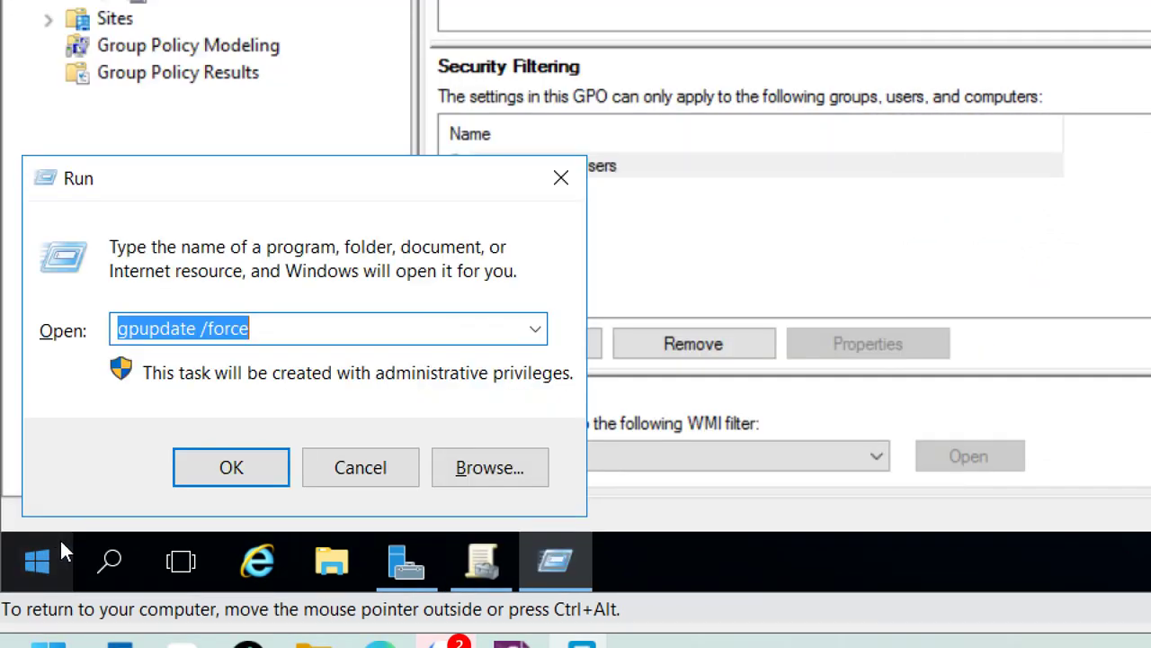
pyautogui.click(121, 330)
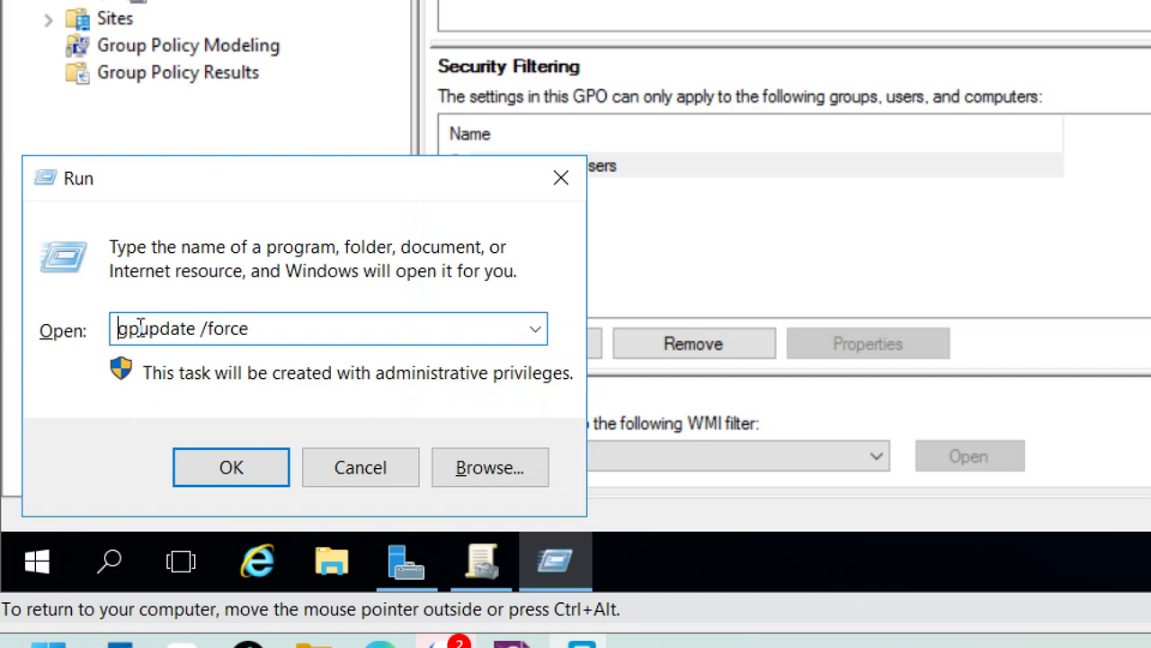
pyautogui.moveTo(142, 331); pyautogui.dragTo(96, 330)
pyautogui.click(170, 330)
pyautogui.click(269, 328)
pyautogui.click(231, 490)
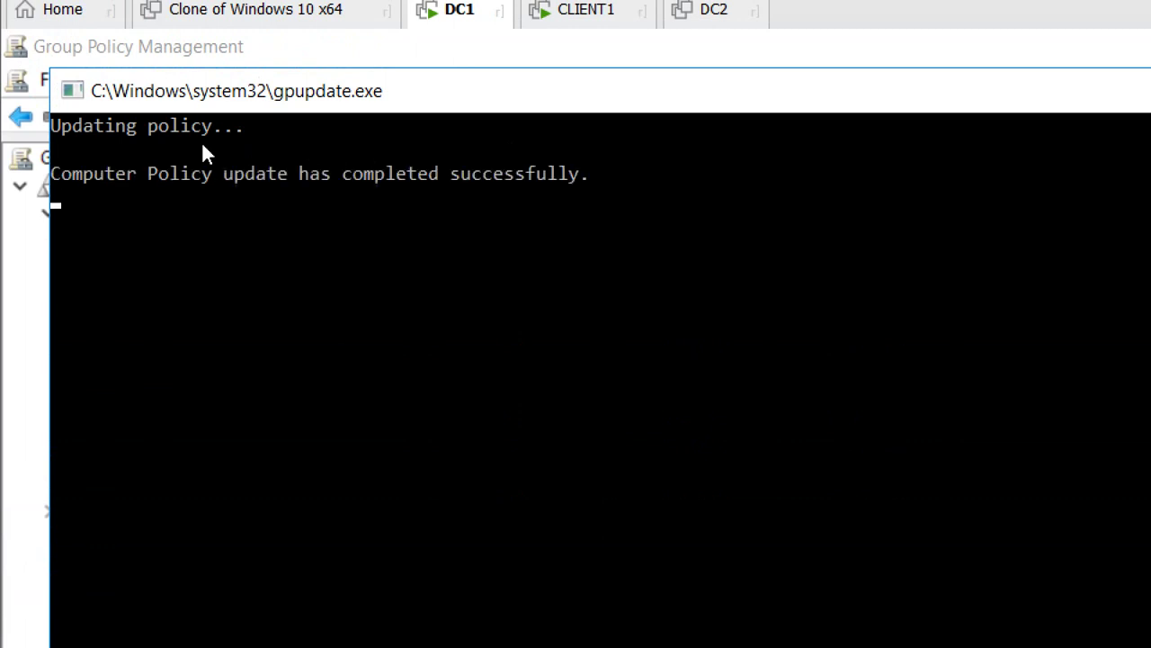
pyautogui.click(560, 24)
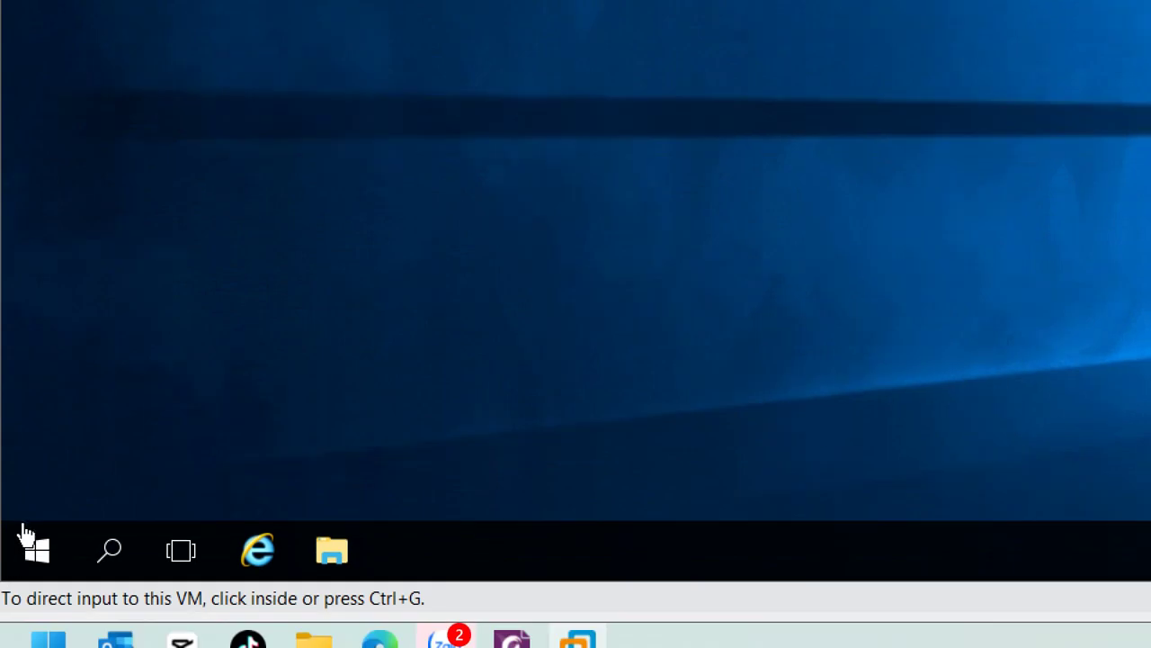
# Step: Sign out of CLIENT1 and sign back in with the user's password
pyautogui.click(32, 556)
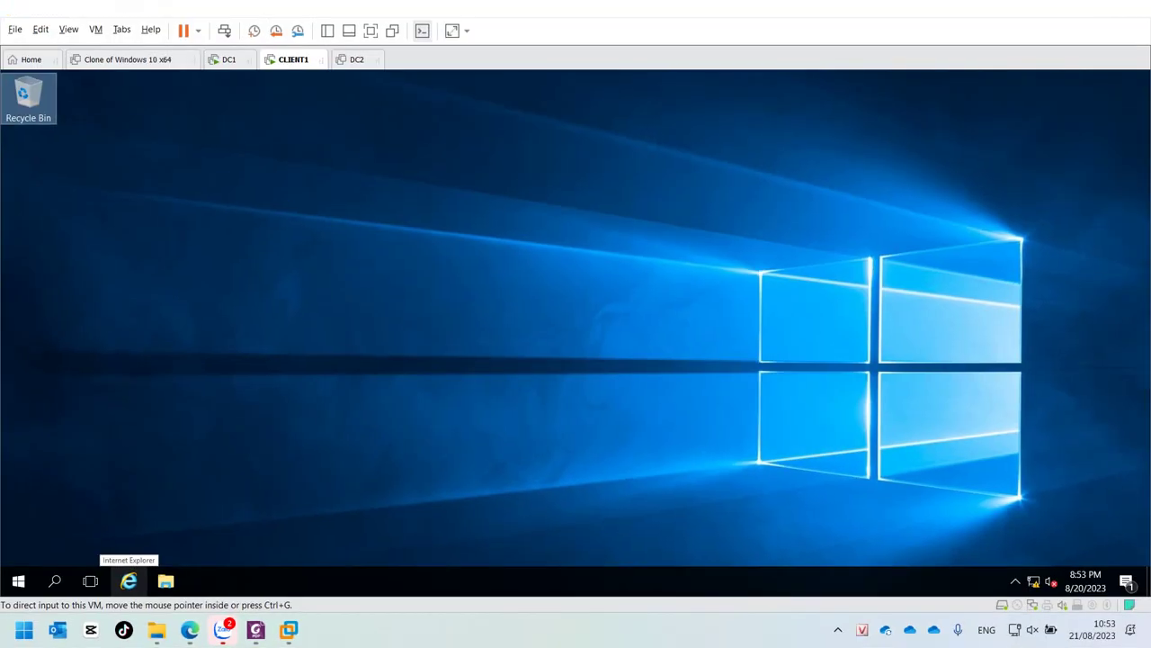
pyautogui.click(18, 580)
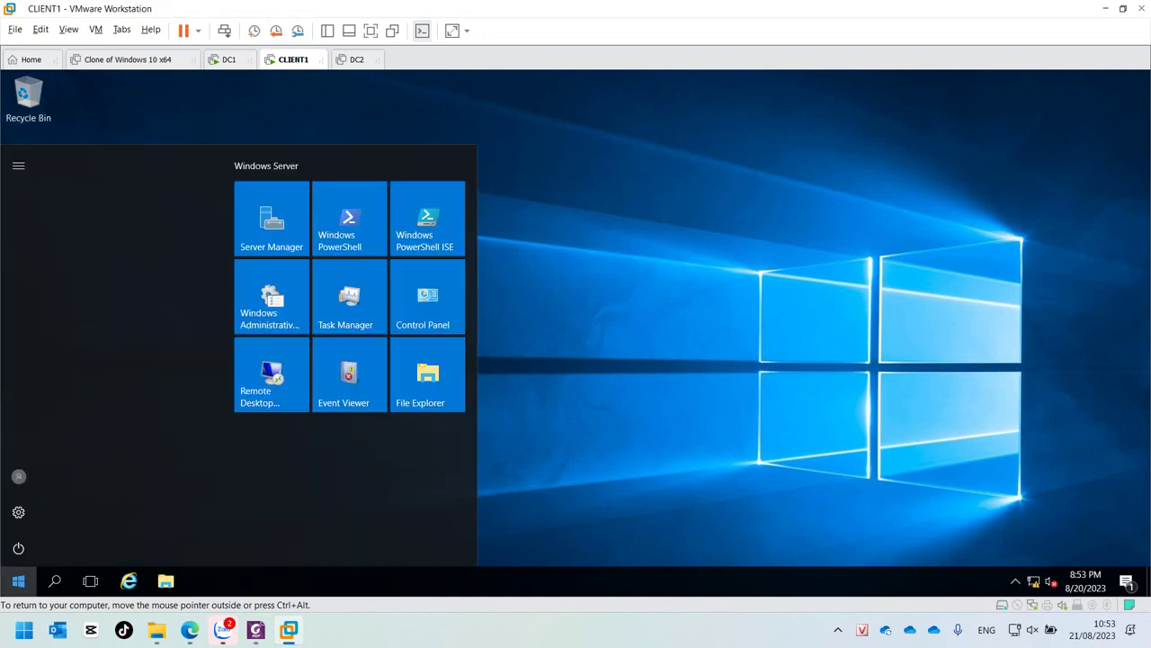
pyautogui.click(18, 476)
pyautogui.click(26, 436)
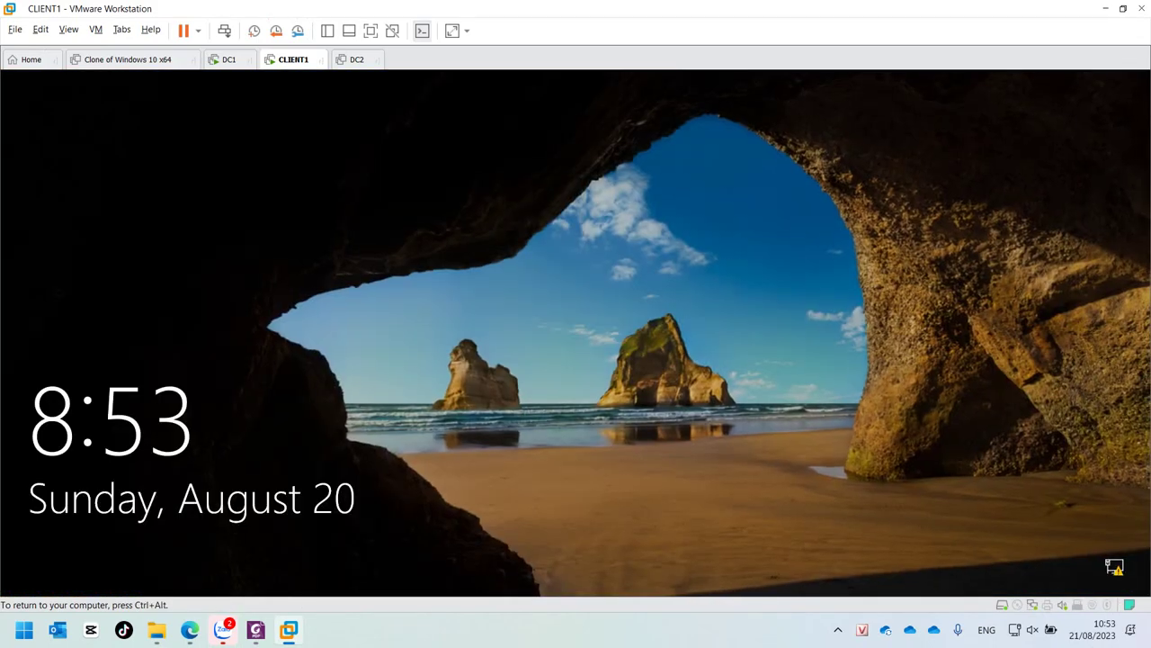
pyautogui.press('Return')
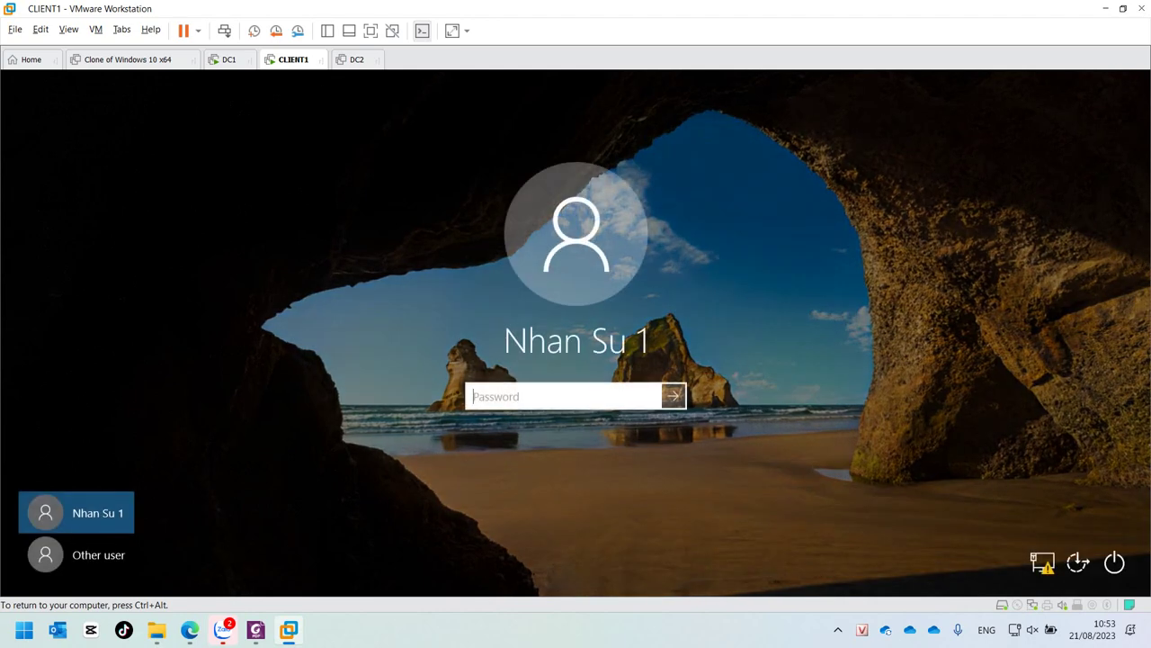
pyautogui.write('•••')
pyautogui.press('Return')
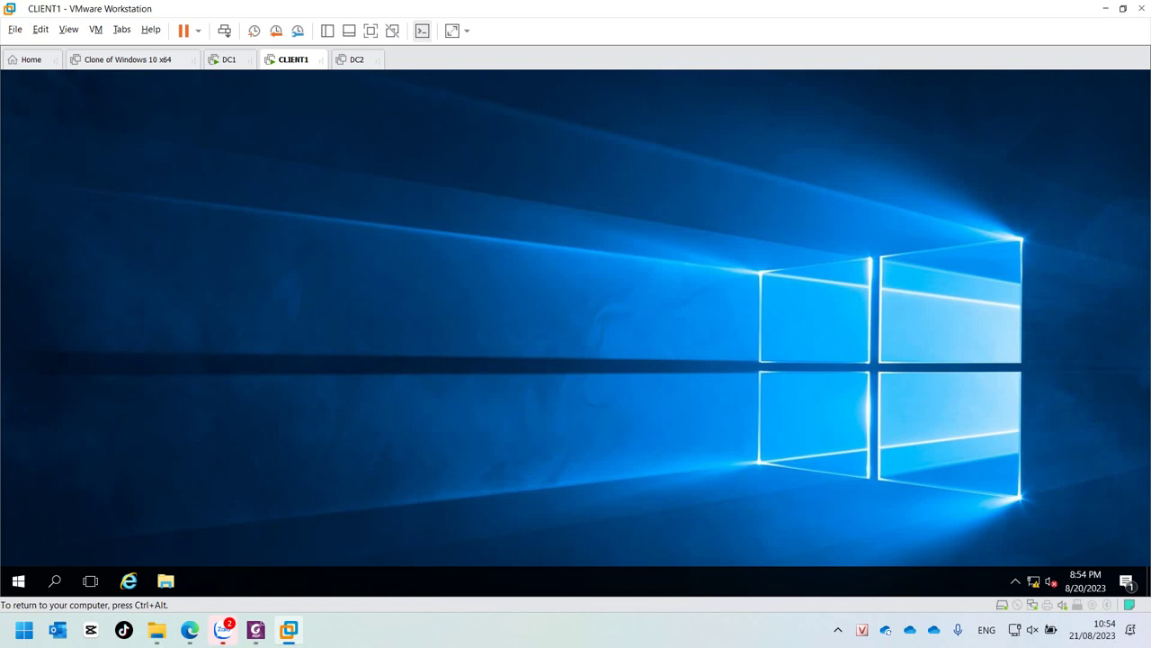
pyautogui.hotkey('ctrl', 'alt')
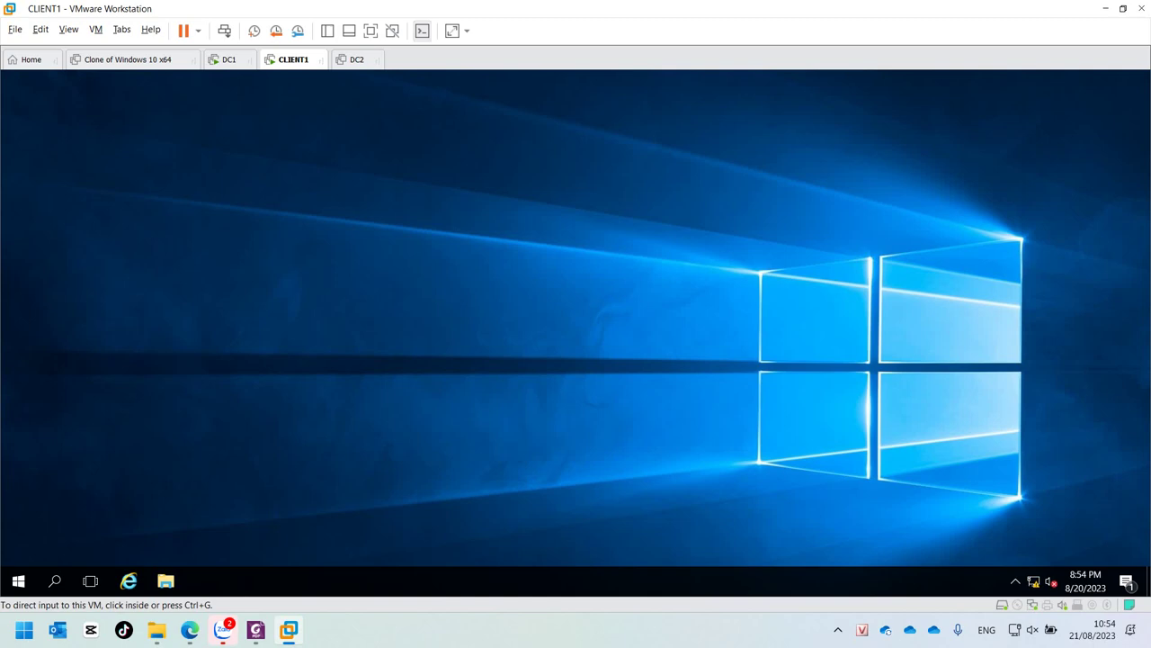
# Step: Return to DC1's Group Policy Management, then bring the Server2016NewStar.pdf guide forward
pyautogui.moveTo(288, 630)
pyautogui.click(406, 526)
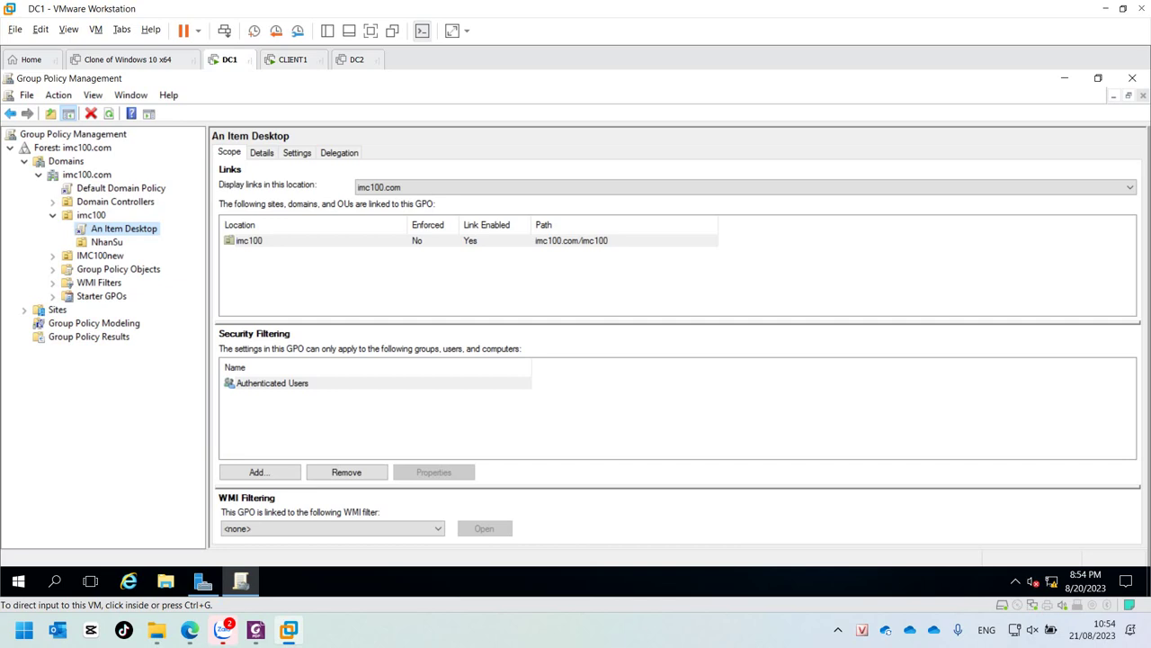
pyautogui.click(255, 630)
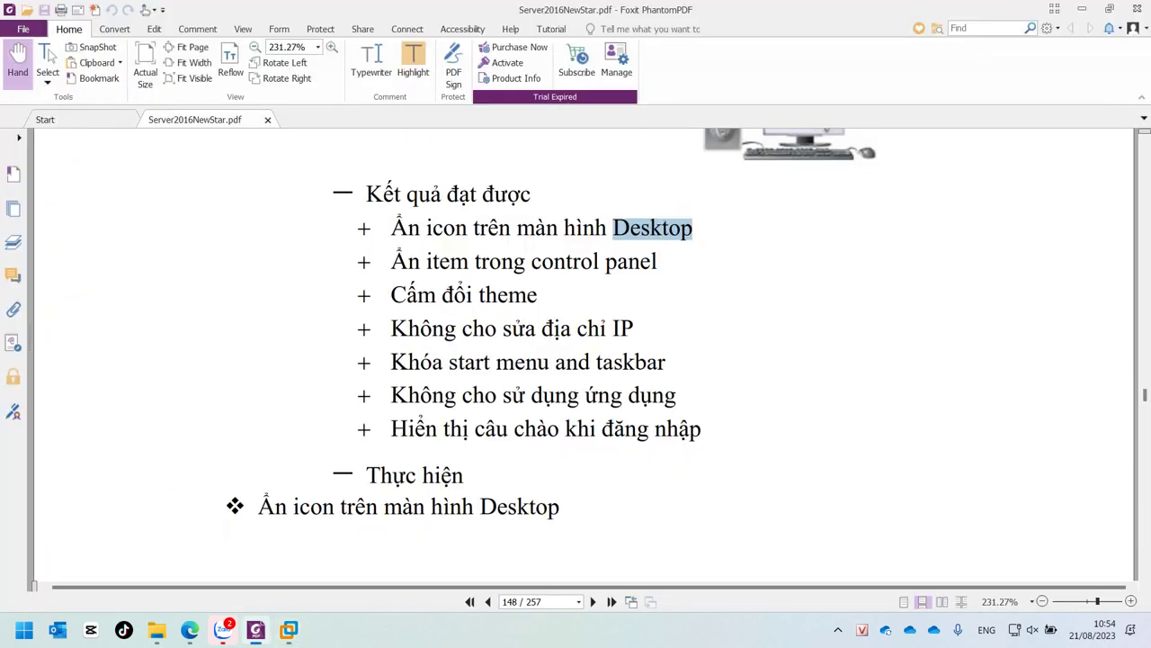
# Step: Highlight the 'Ẩn item trong control panel' task in the PDF and go back to DC1
pyautogui.moveTo(658, 261); pyautogui.dragTo(391, 261)
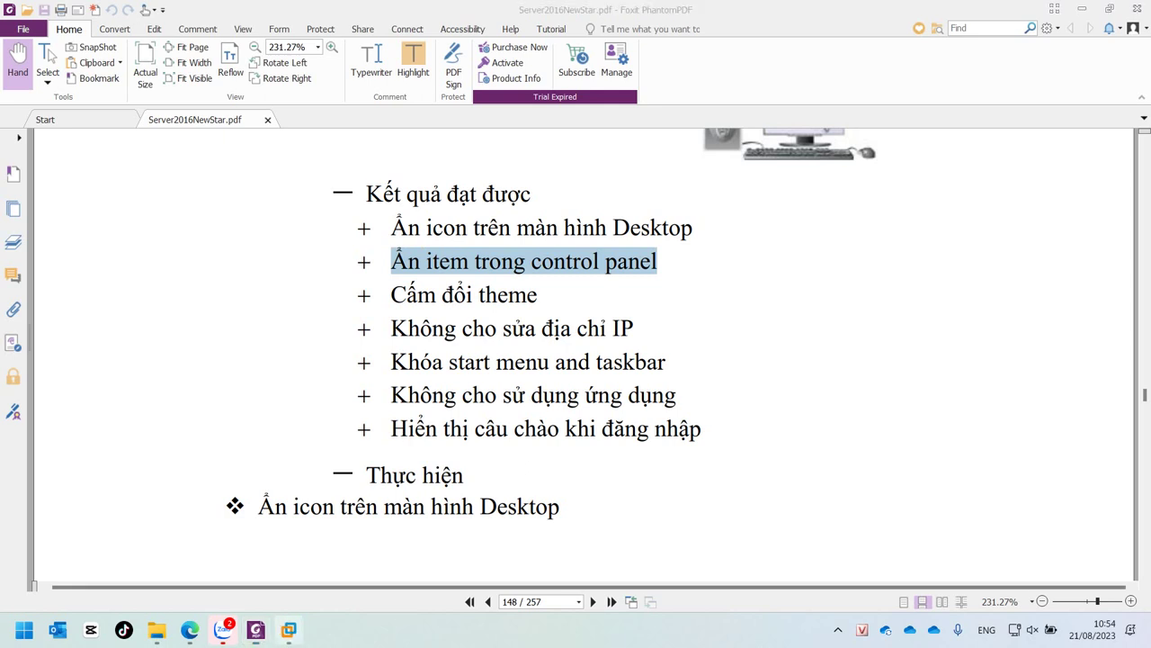
pyautogui.moveTo(288, 630)
pyautogui.click(404, 529)
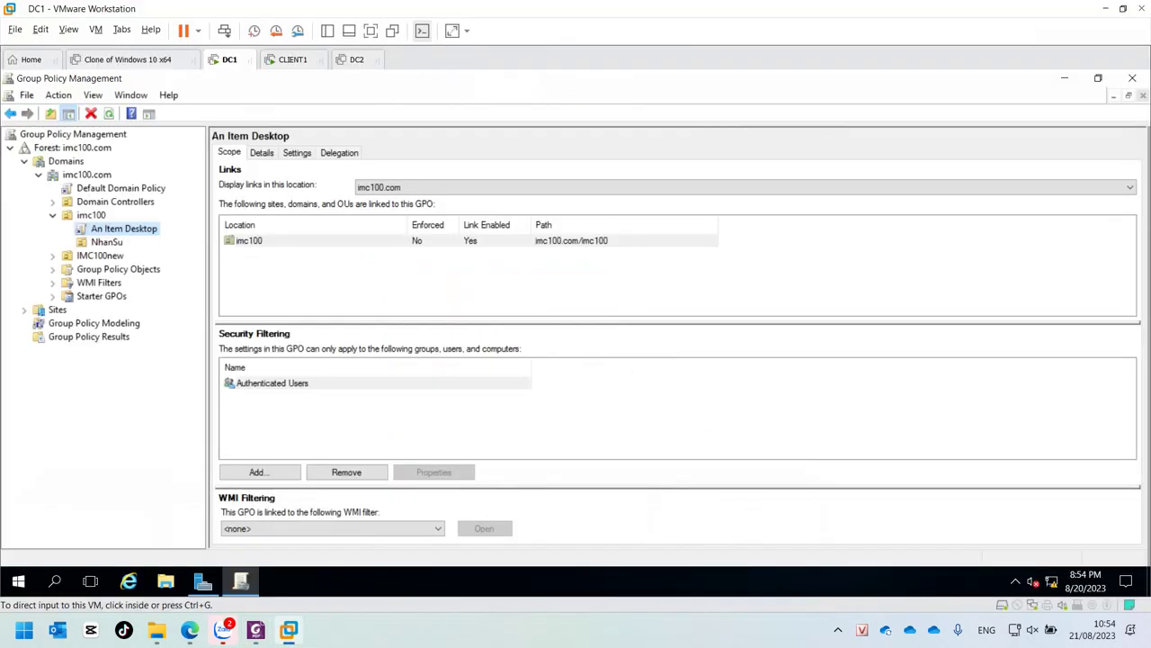
# Step: View CLIENT1's Control Panel as Large icons, confirming Fonts and Region are present, then return to DC1
pyautogui.click(292, 60)
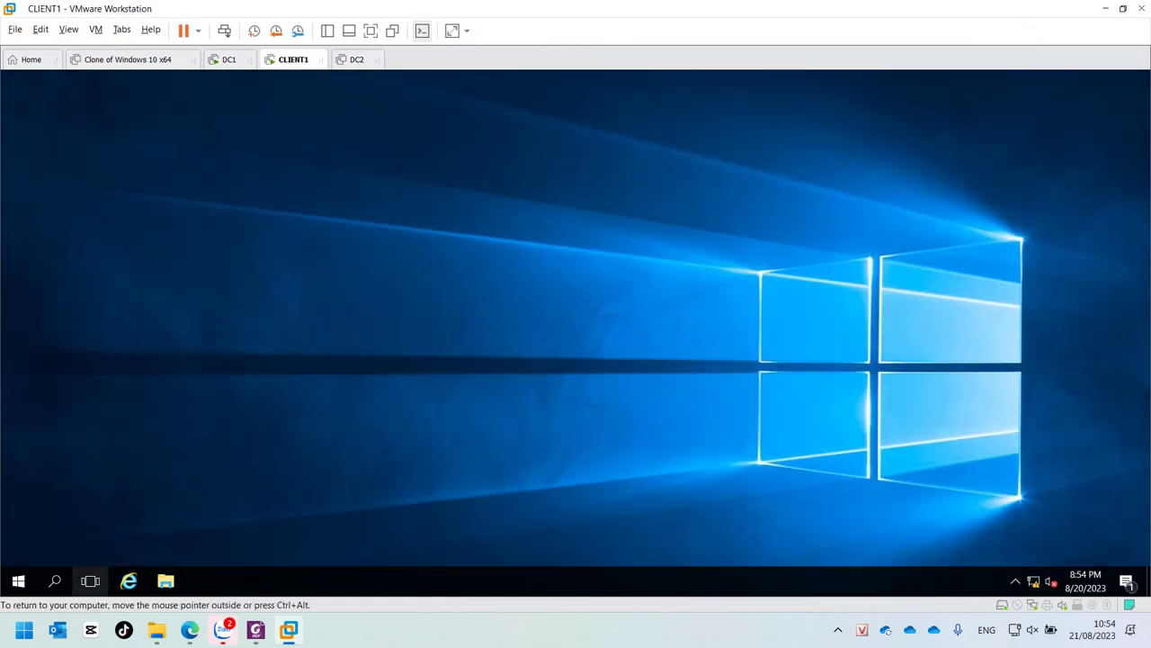
pyautogui.click(18, 580)
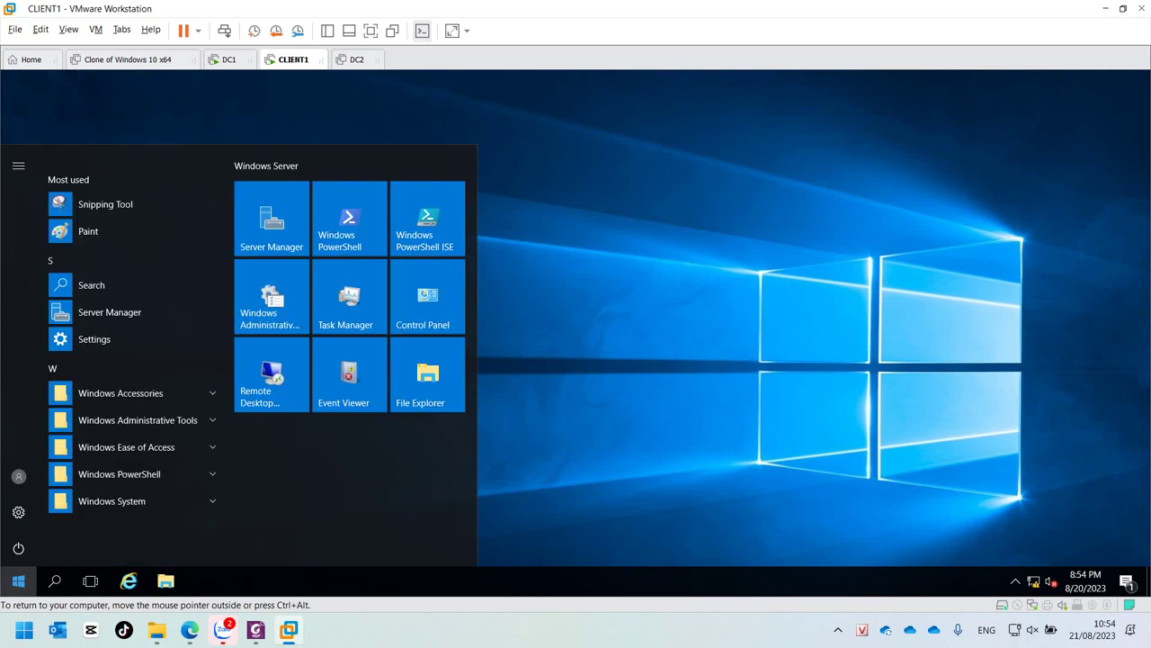
pyautogui.press('Escape')
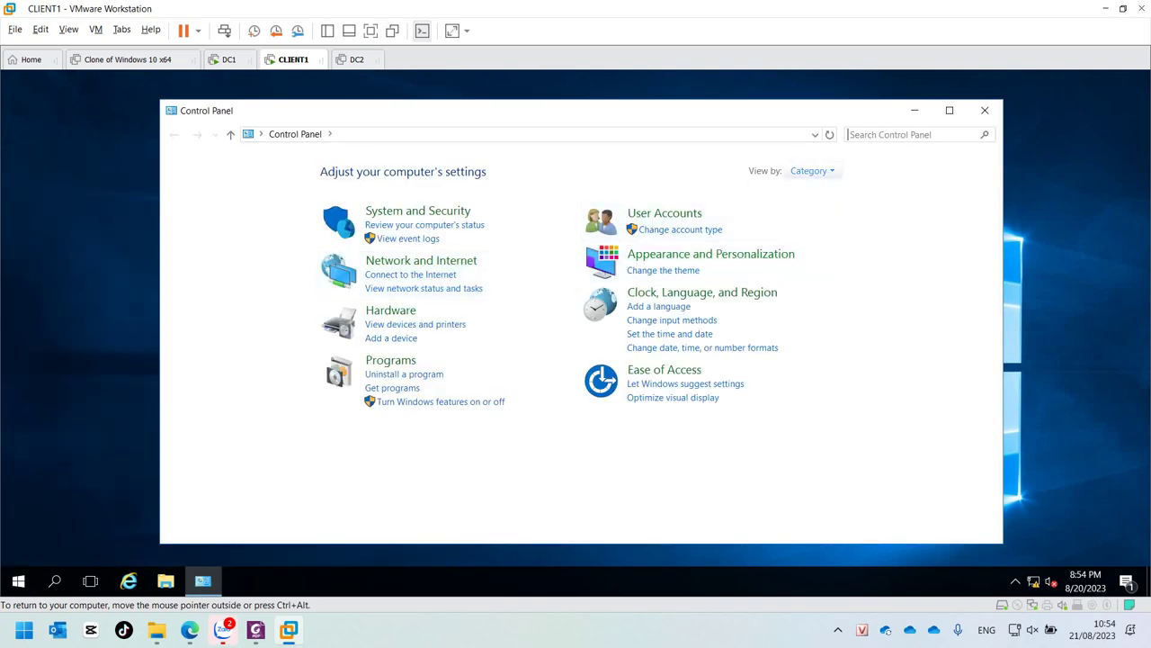
pyautogui.click(813, 171)
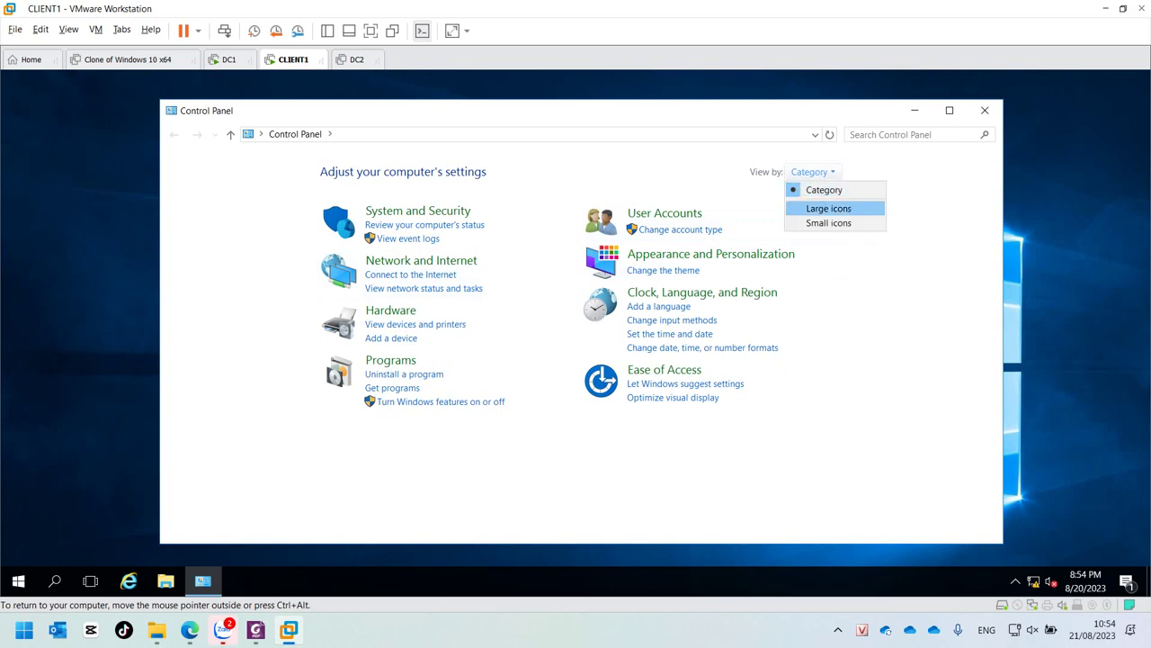
pyautogui.click(829, 208)
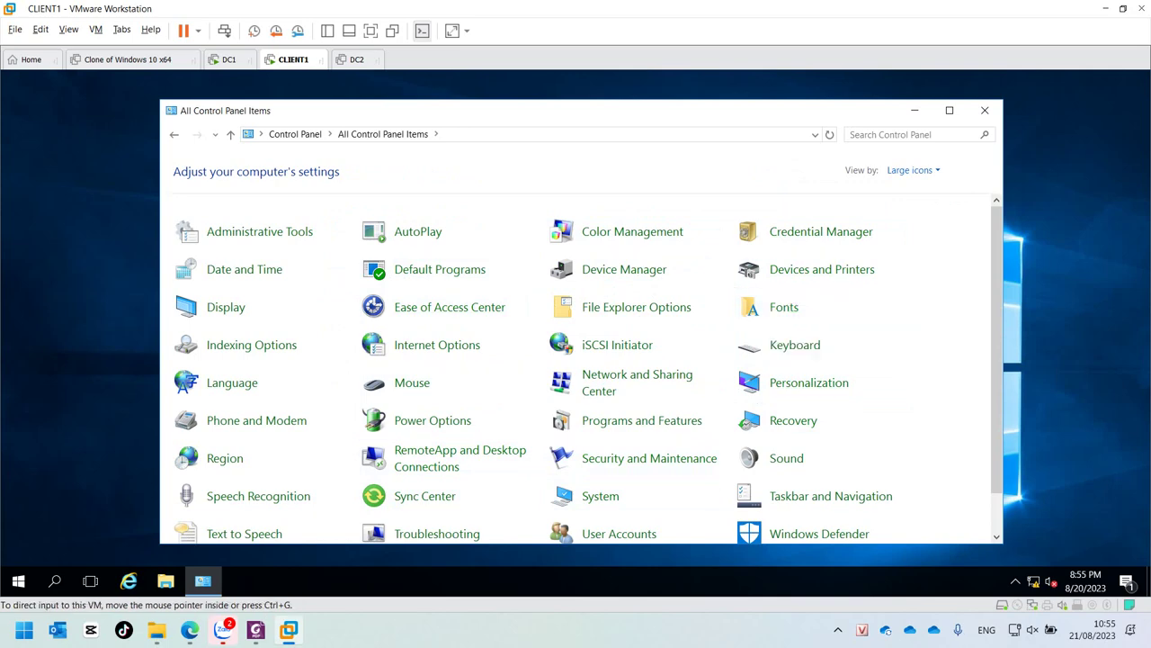
pyautogui.hotkey('ctrl', 'shift', 'Tab')
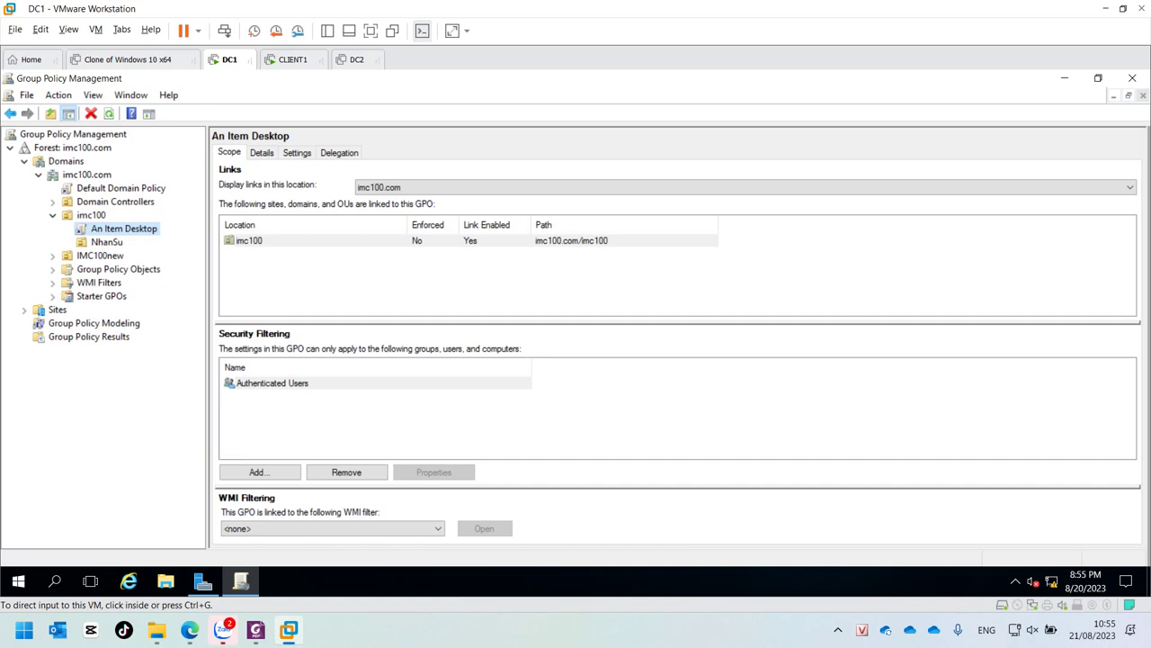
# Step: Create a GPO named 'An item Control Panel' linked to the imc100 OU and select it
pyautogui.click(91, 215)
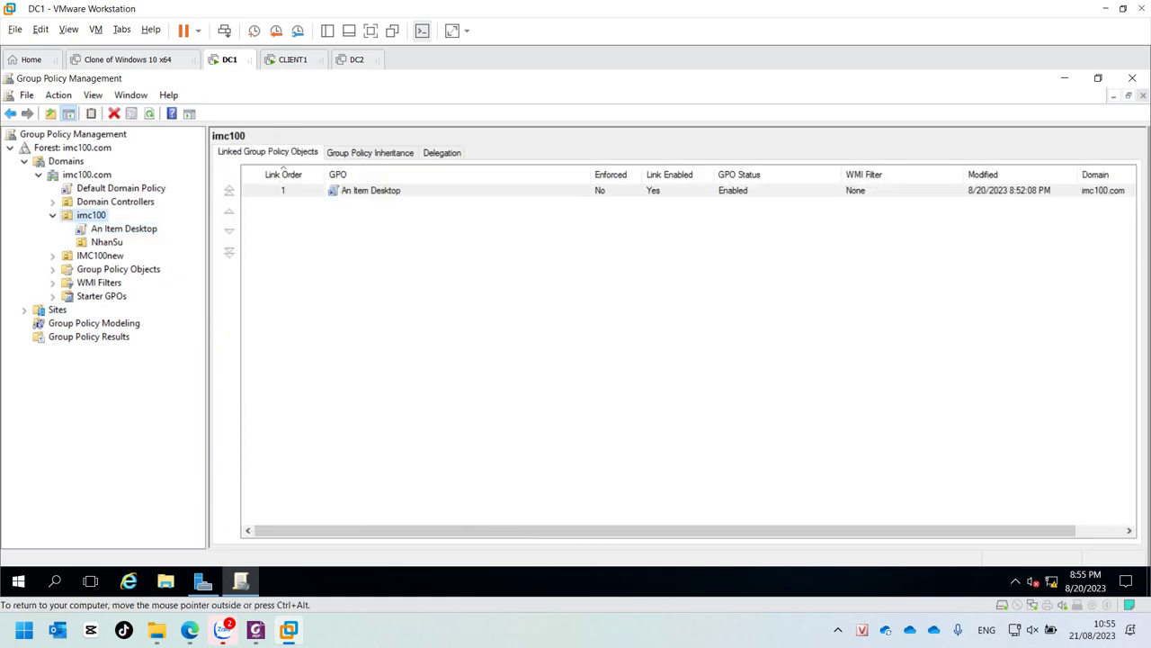
pyautogui.rightClick(87, 217)
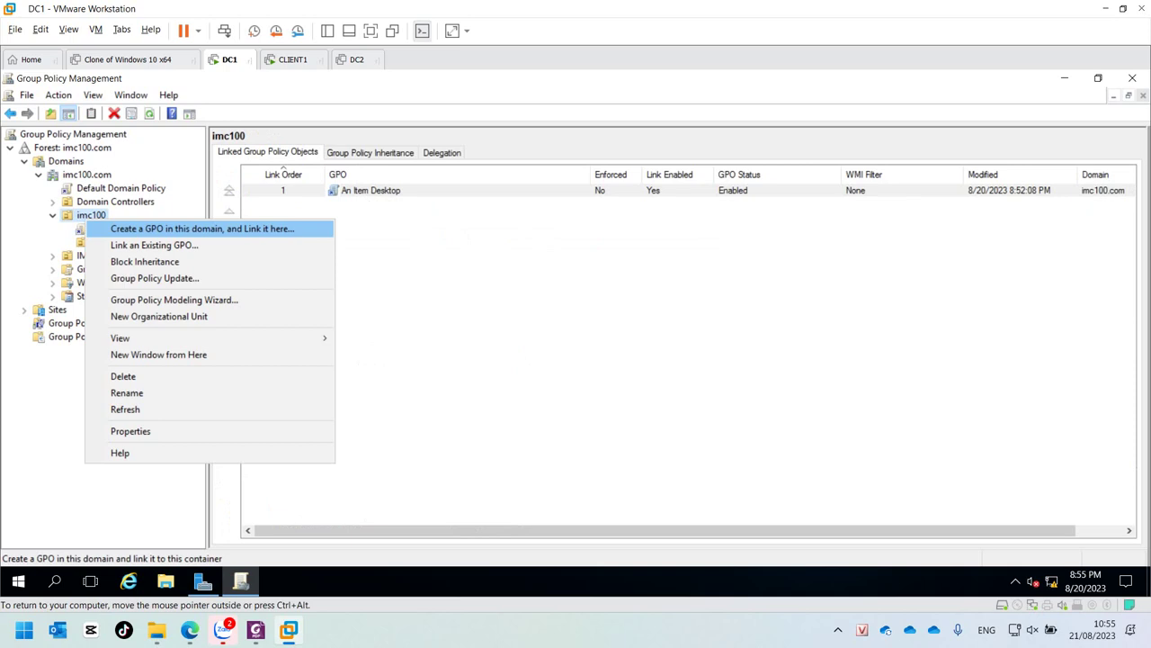
pyautogui.click(202, 229)
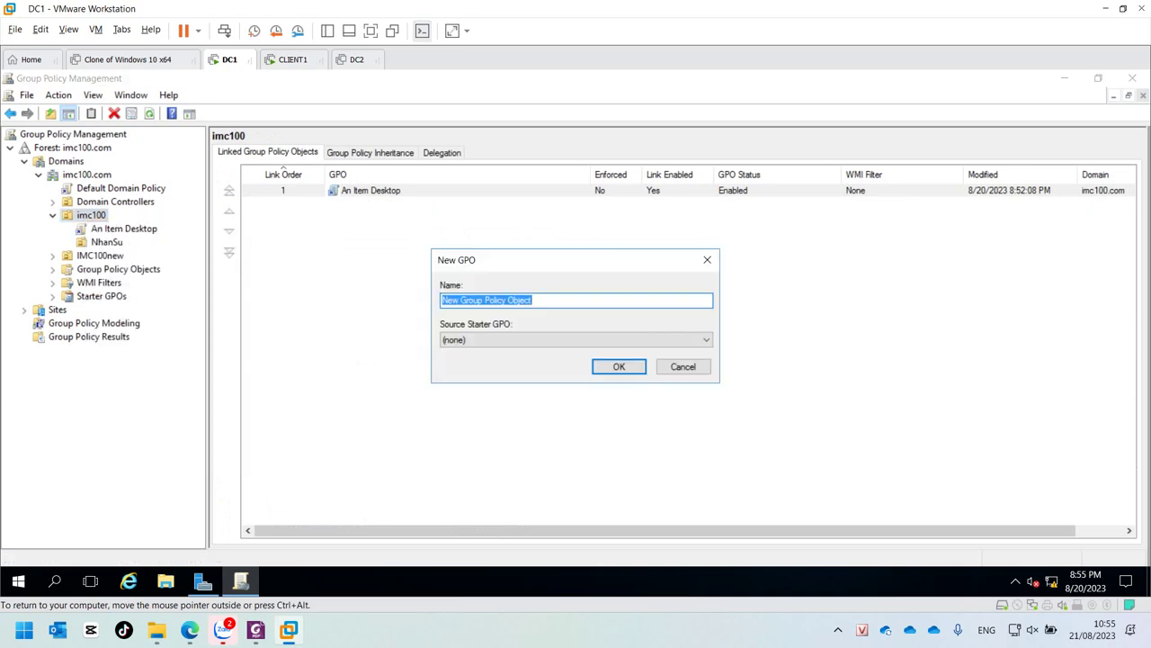
pyautogui.write('An it')
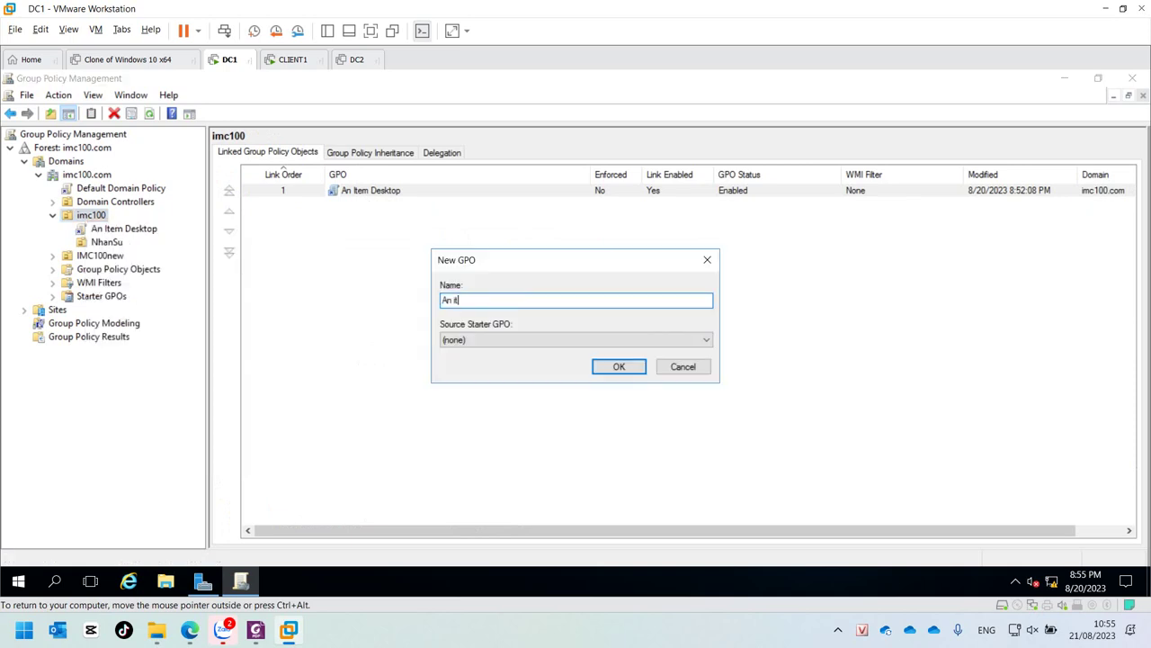
pyautogui.write('em Contr')
pyautogui.write('ol Panel')
pyautogui.press('Return')
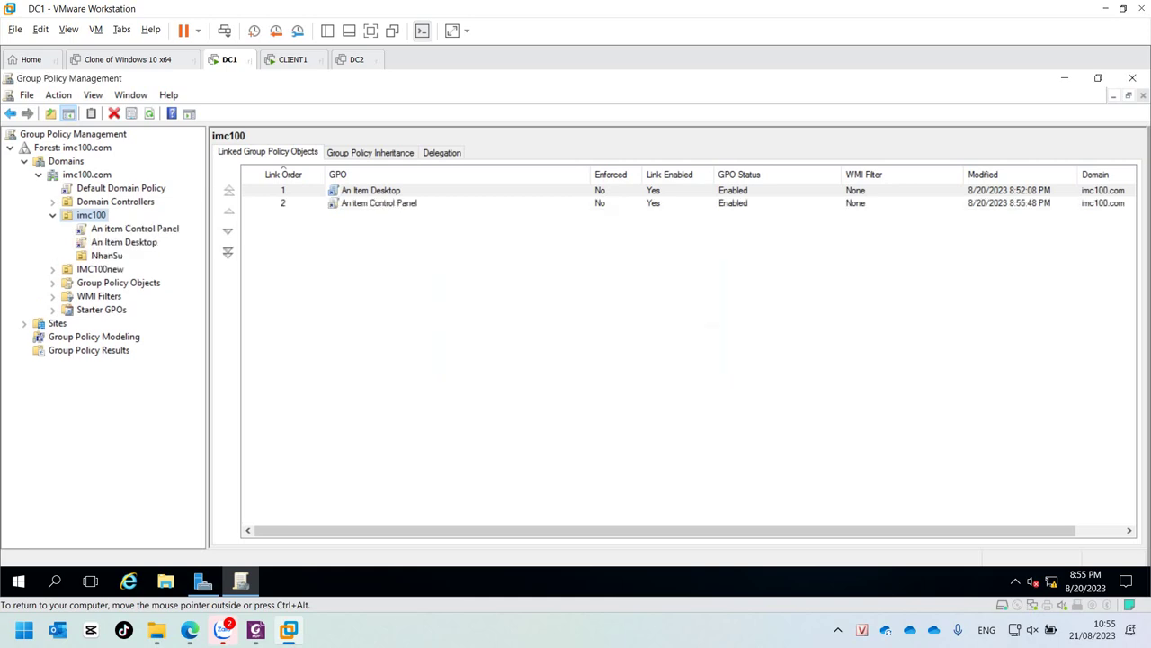
pyautogui.click(135, 228)
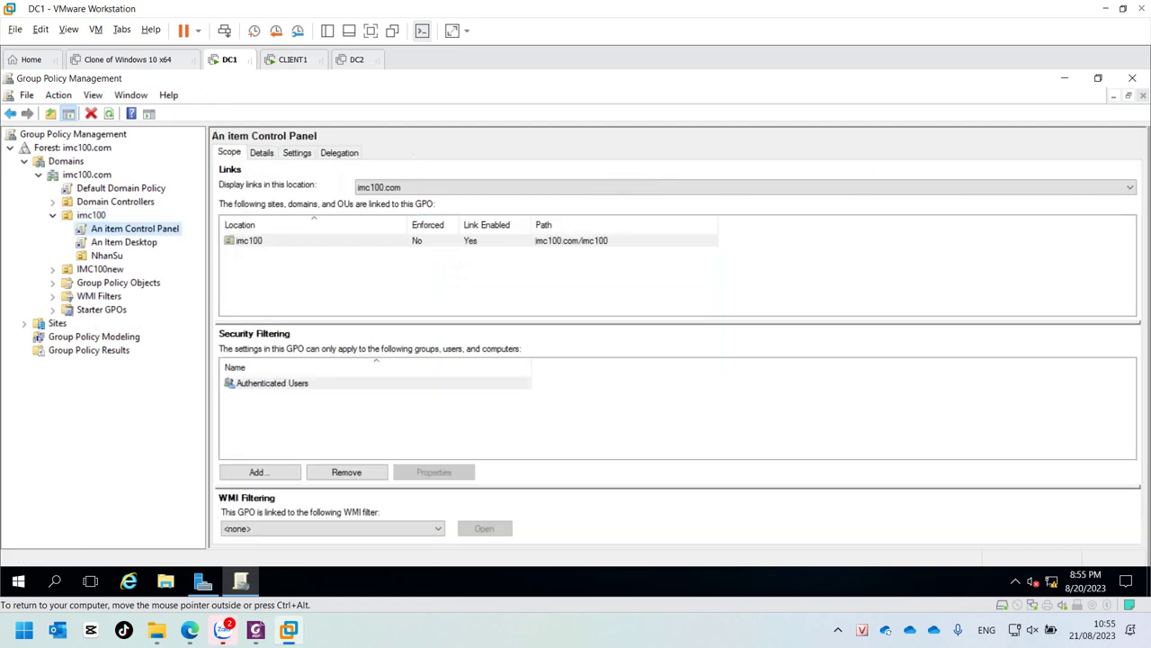
# Step: Edit the GPO and go to User Configuration Administrative Templates > Control Panel > Hide specified Control Panel items
pyautogui.rightClick(108, 232)
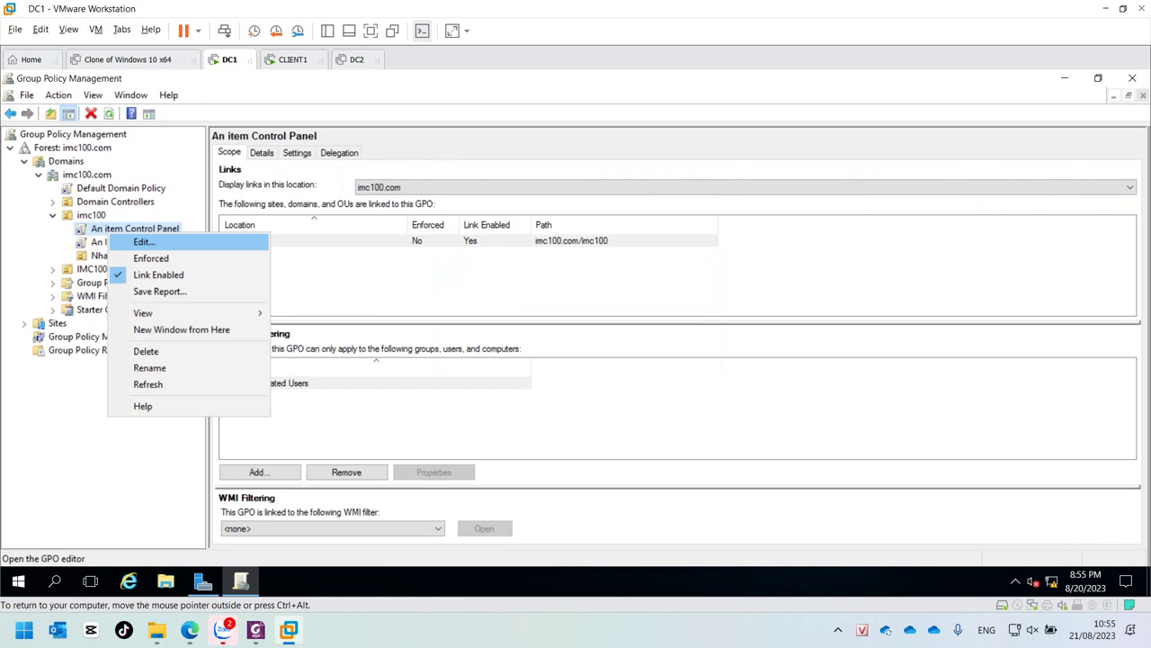
pyautogui.click(143, 242)
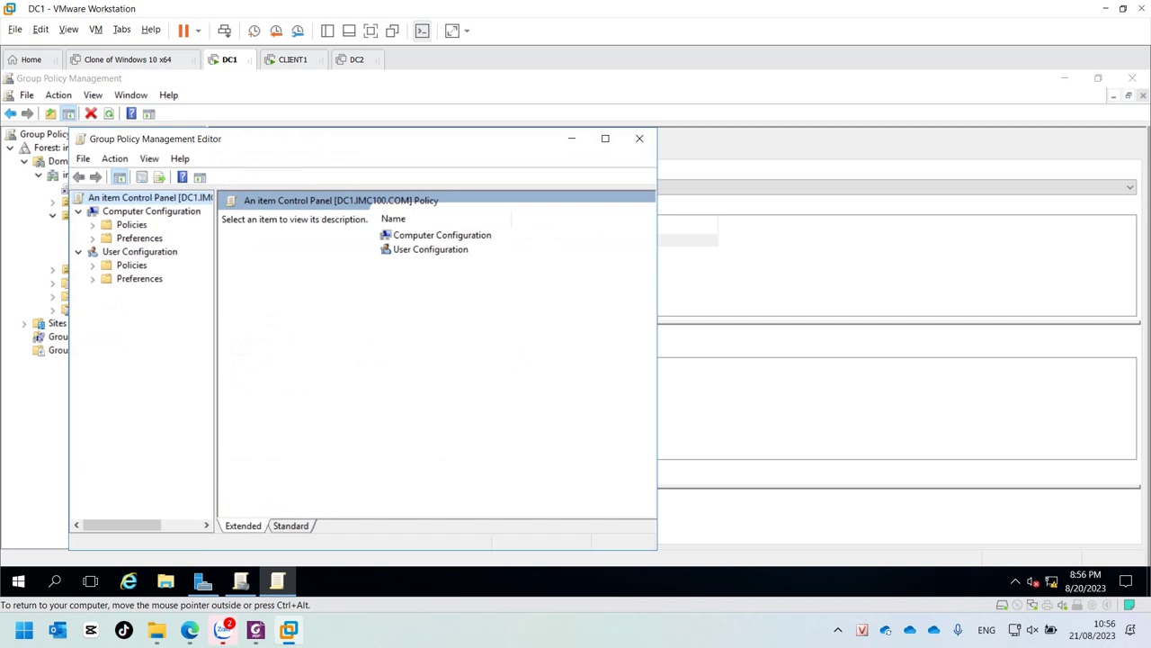
pyautogui.doubleClick(140, 278)
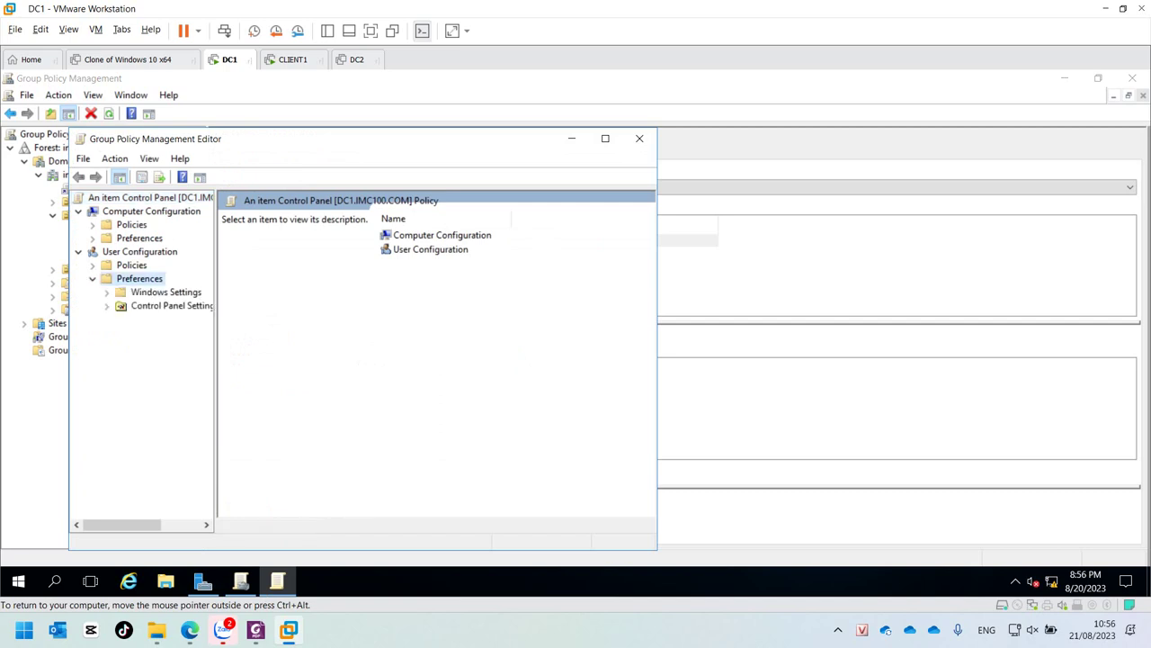
pyautogui.doubleClick(131, 265)
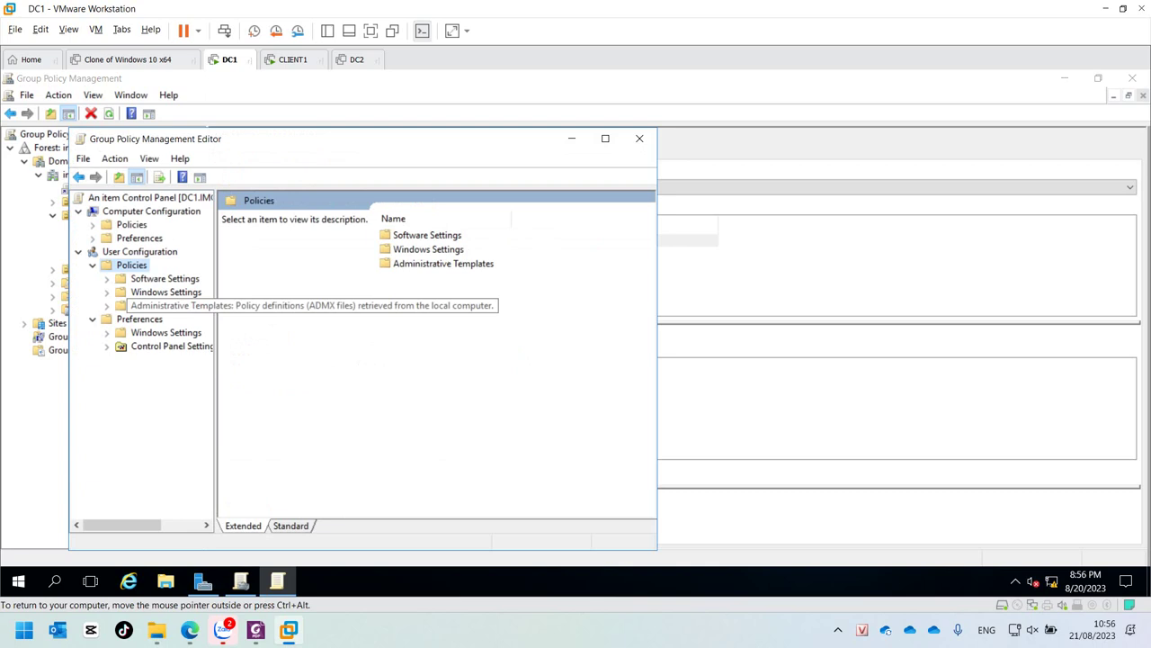
pyautogui.click(171, 305)
pyautogui.press('Down')
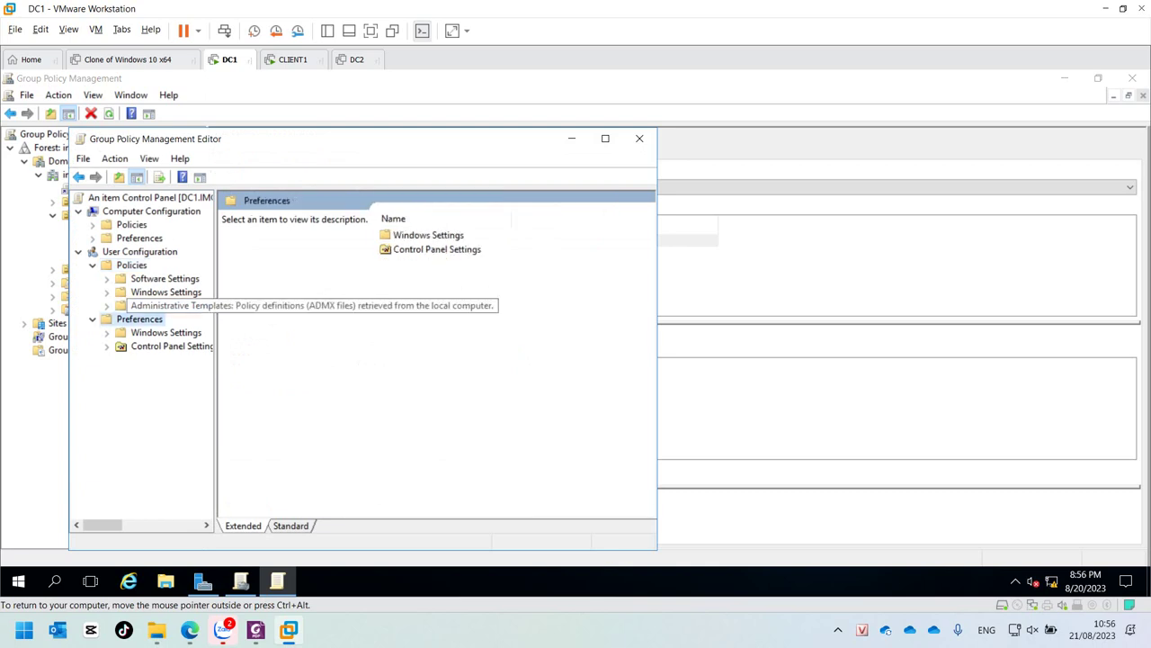
pyautogui.doubleClick(171, 305)
pyautogui.click(161, 332)
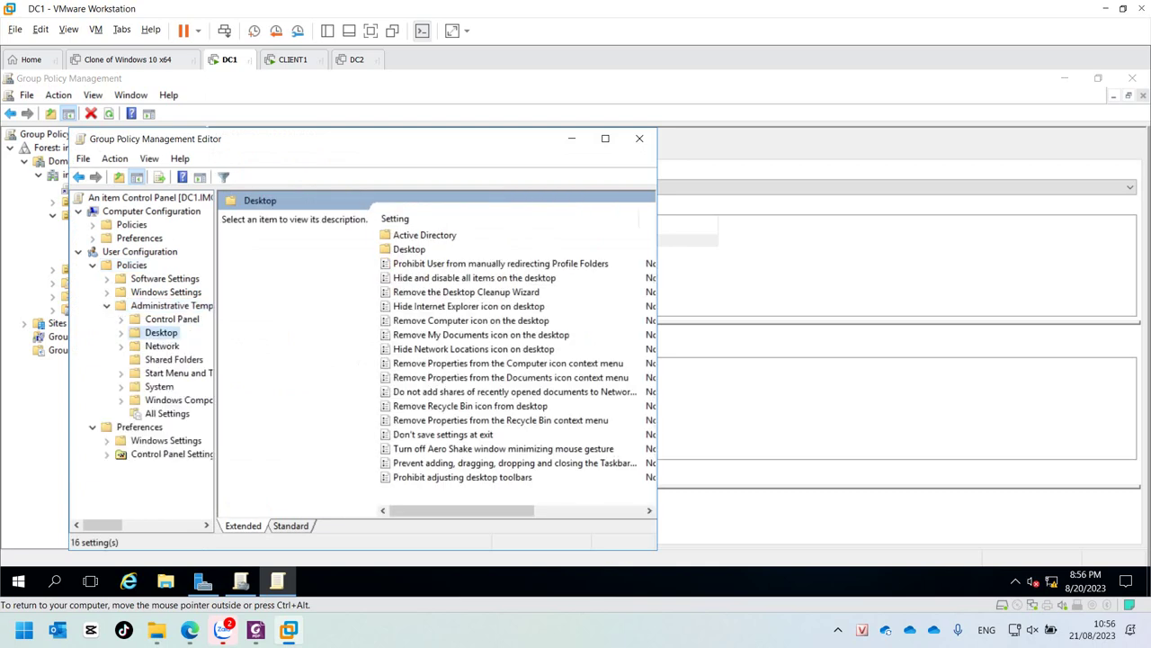
pyautogui.click(172, 318)
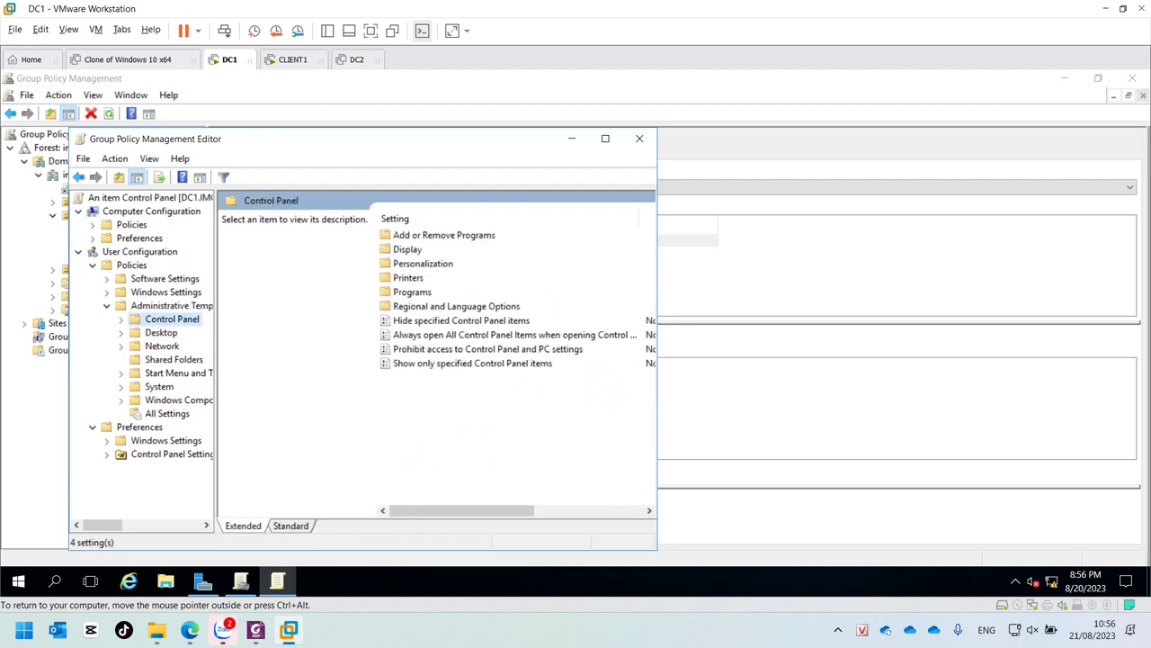
pyautogui.click(462, 320)
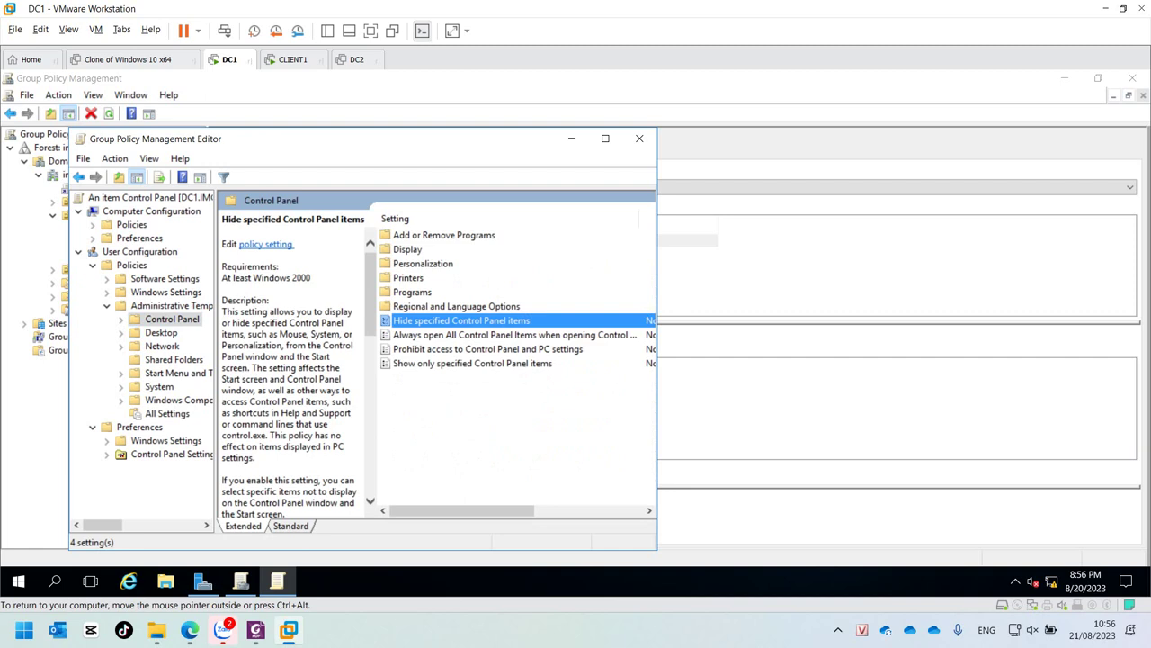
# Step: Enable Hide specified Control Panel items with Fonts as the only disallowed item
pyautogui.press('Return')
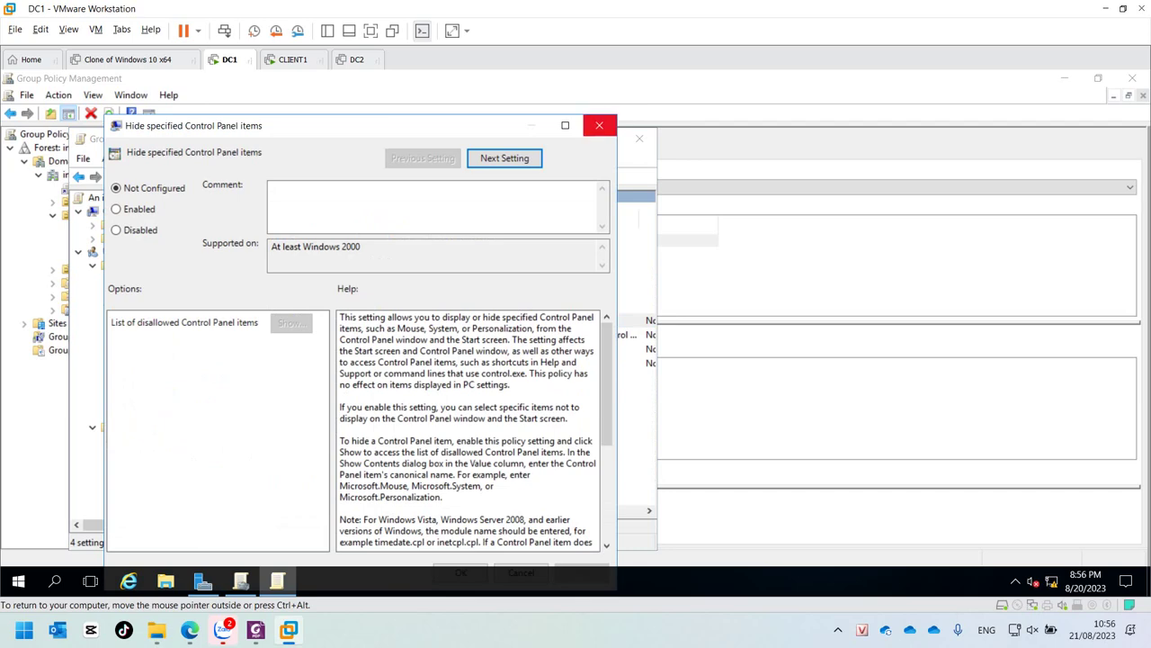
pyautogui.click(599, 125)
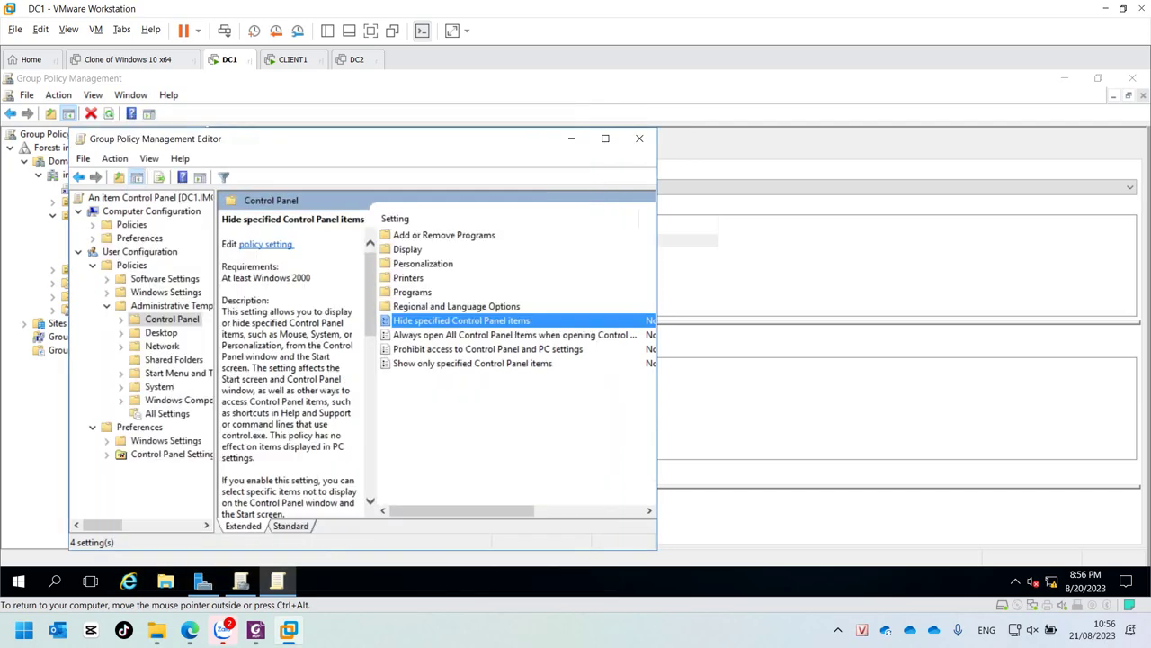
pyautogui.press('Return')
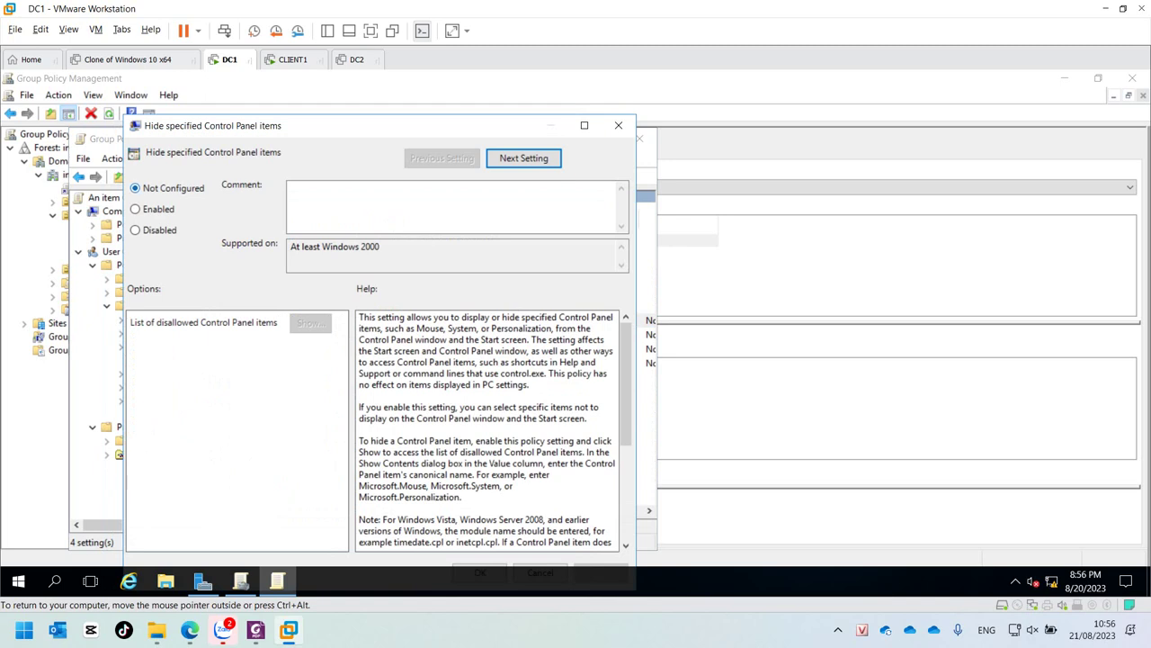
pyautogui.click(135, 209)
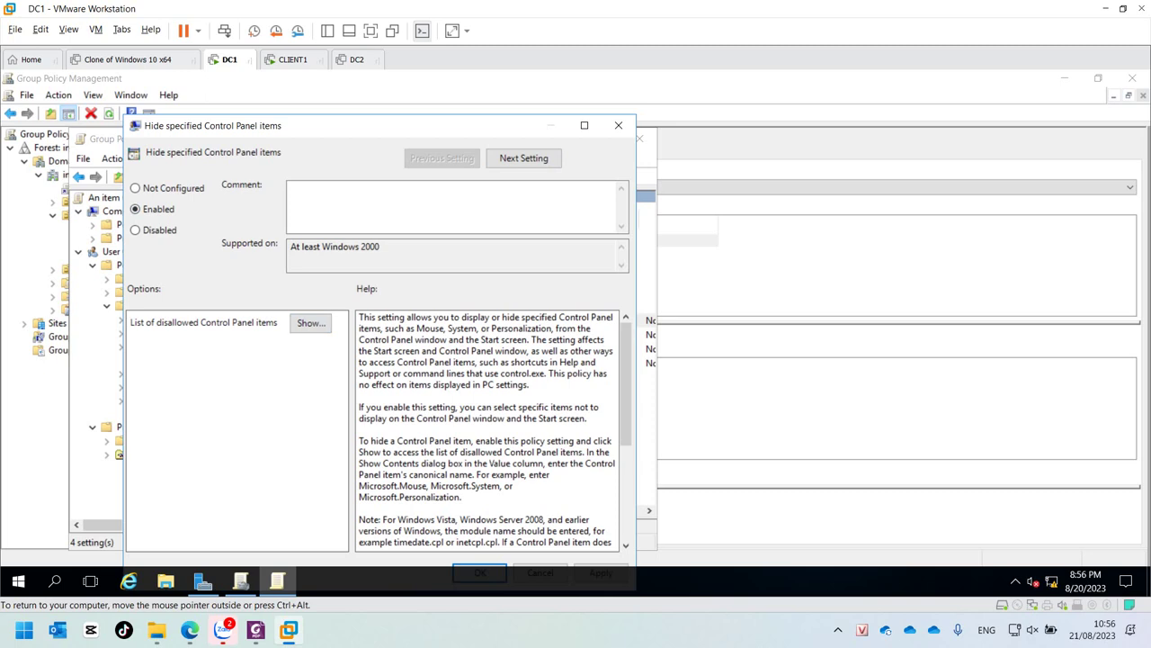
pyautogui.click(310, 322)
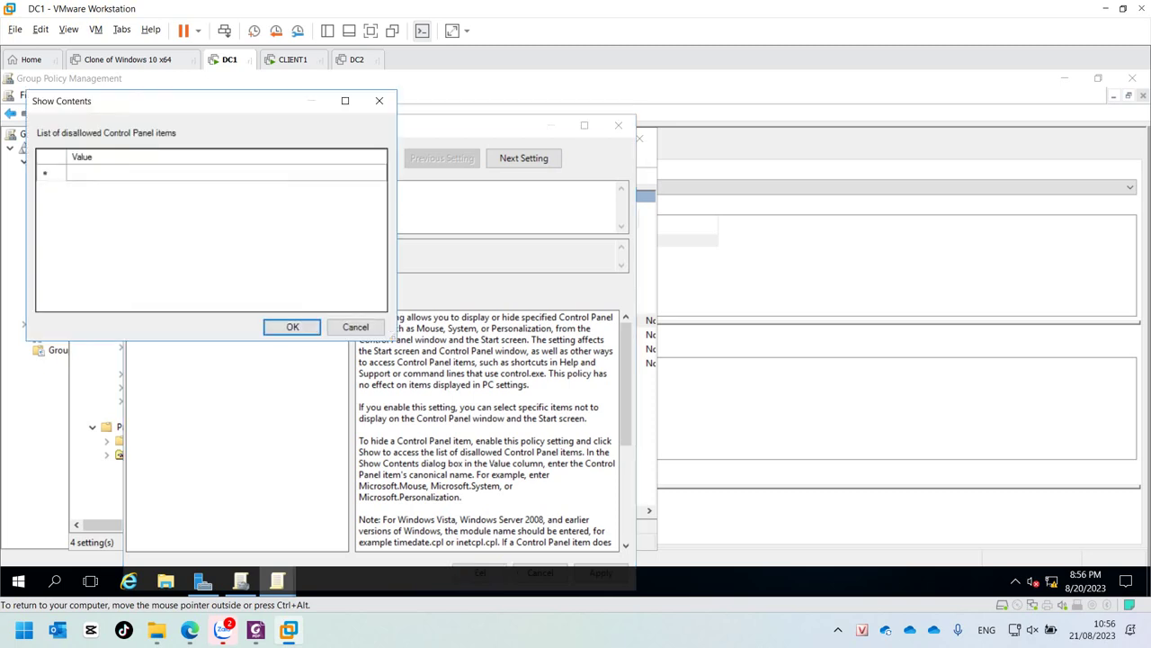
pyautogui.click(224, 172)
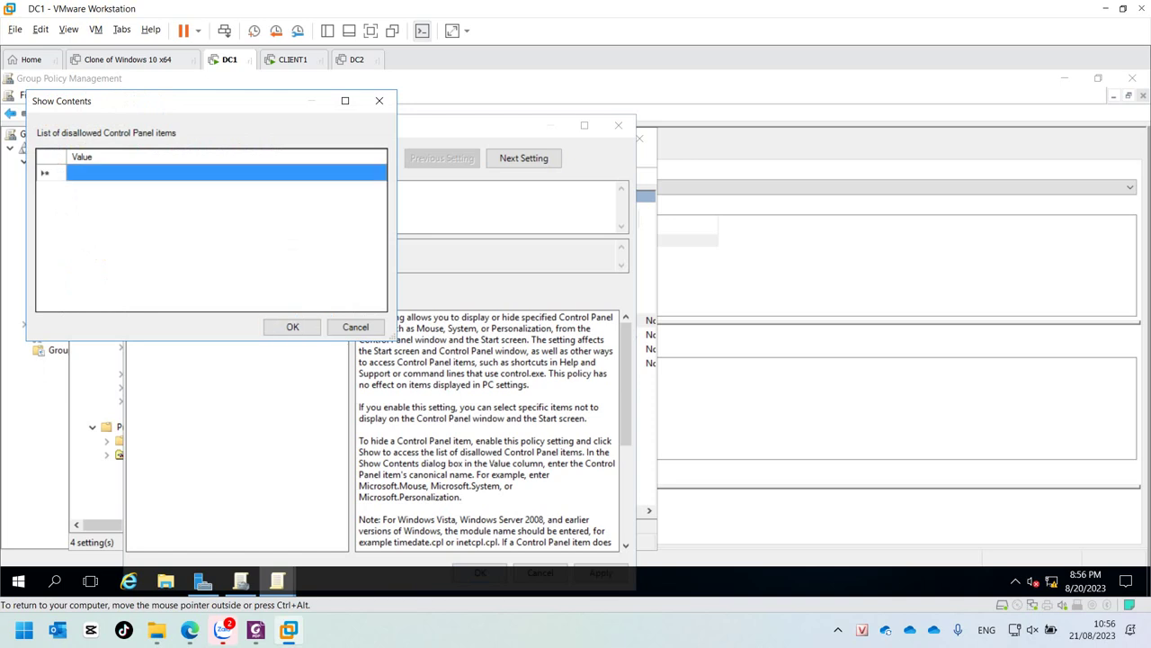
pyautogui.write('Fo')
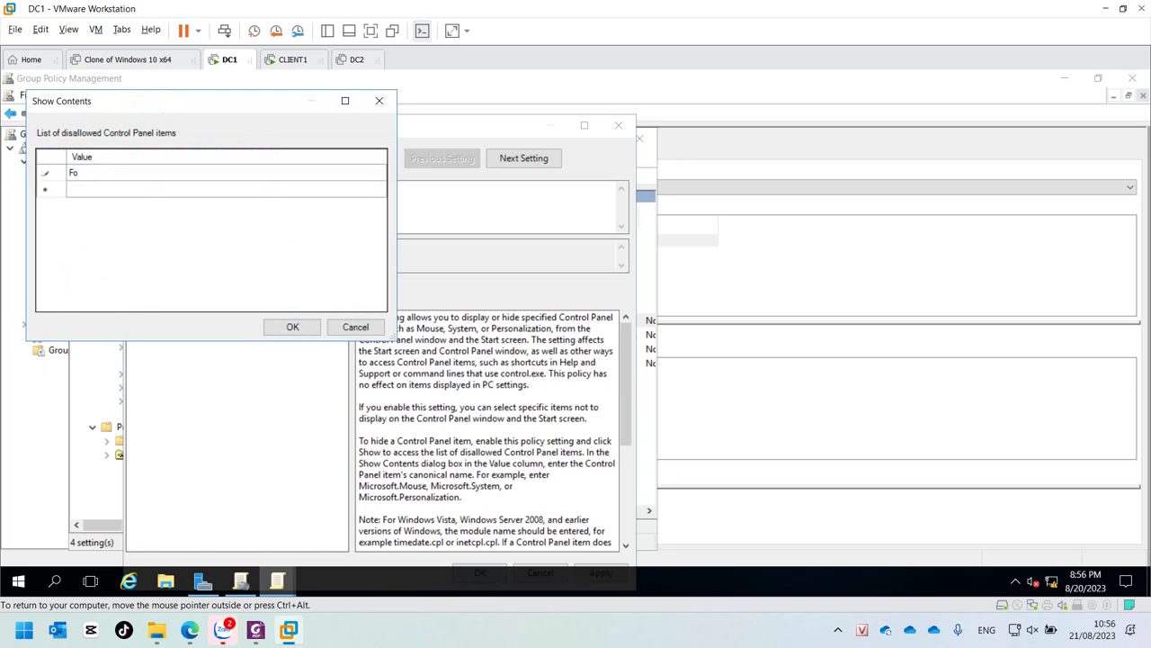
pyautogui.write('nts')
pyautogui.click(292, 326)
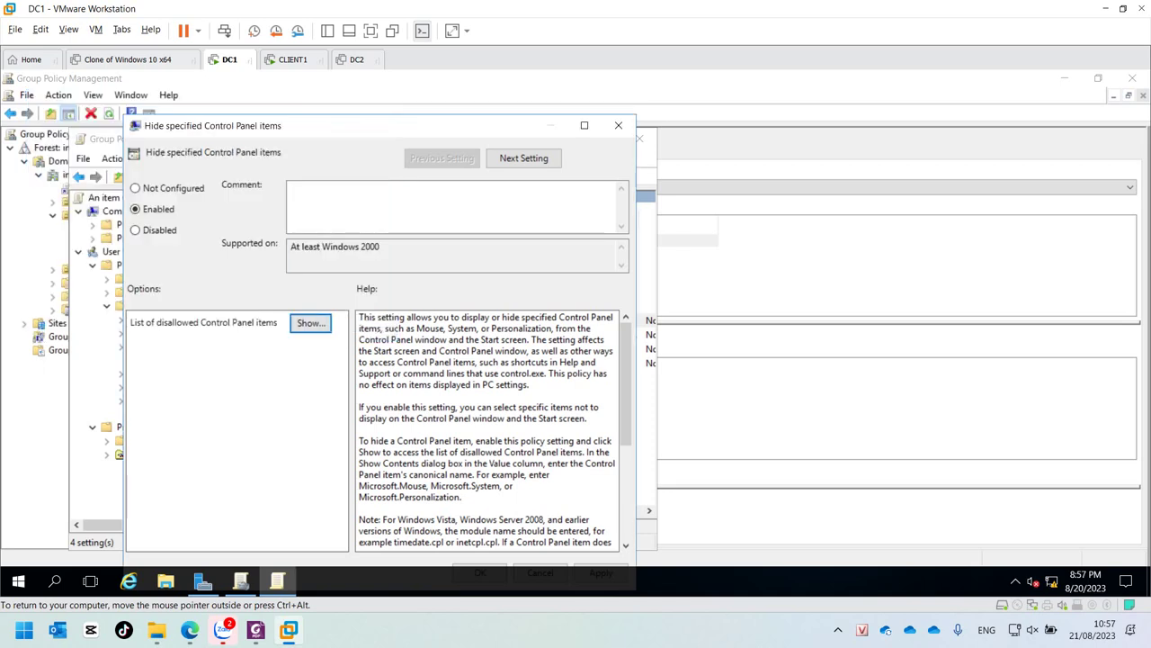
pyautogui.click(480, 572)
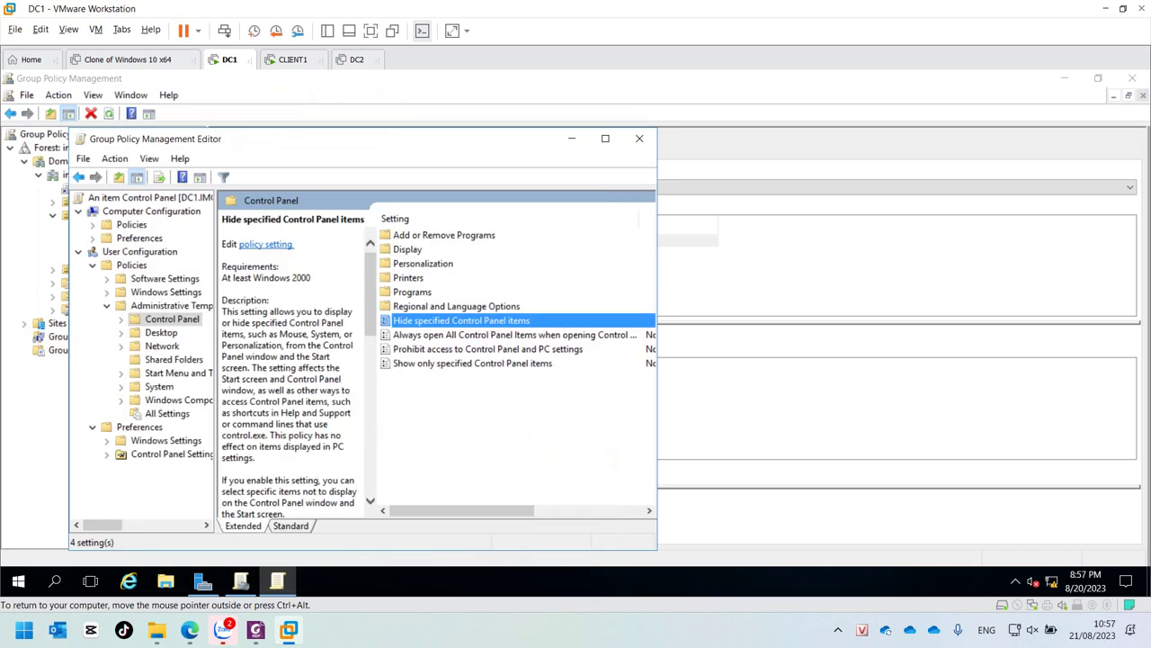
# Step: Run gpupdate /force on DC1, then switch to the CLIENT1 machine
pyautogui.hscroll(5, 515, 351)
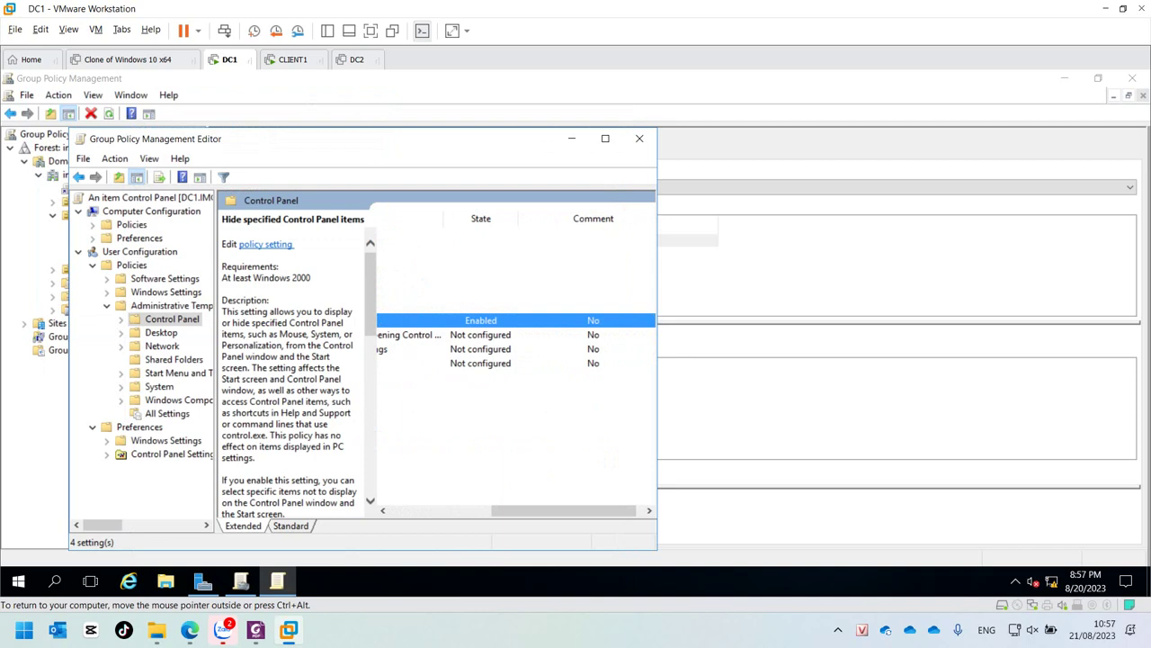
pyautogui.press('super+r')
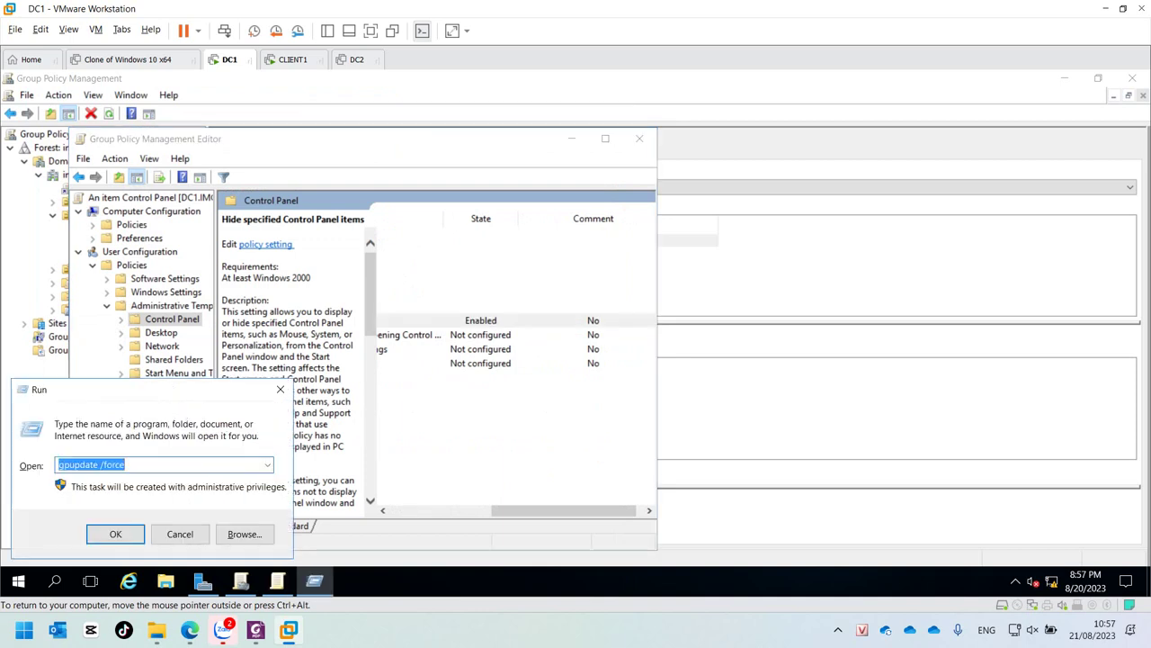
pyautogui.press('Return')
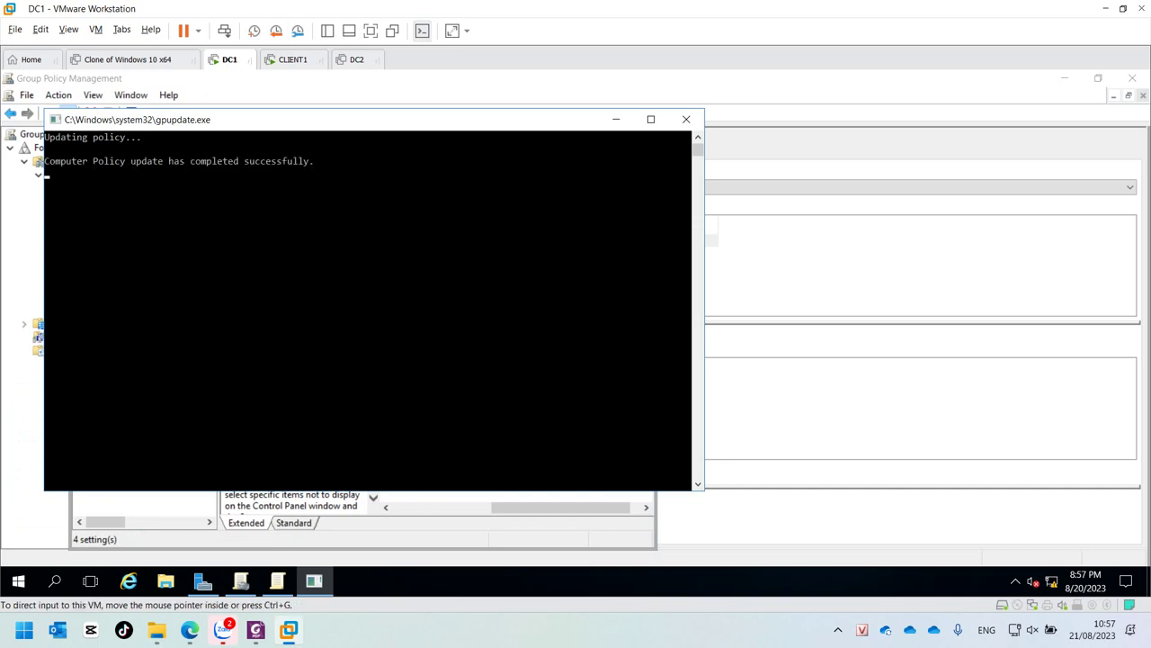
pyautogui.hotkey('ctrl', 'Tab')
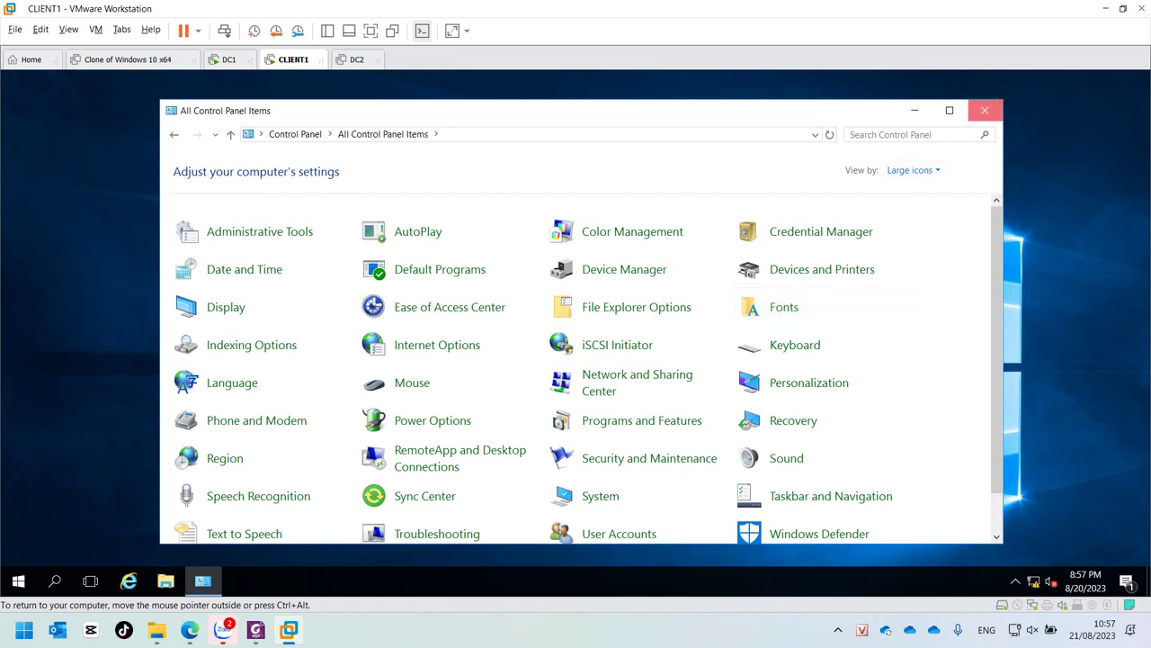
# Step: Close CLIENT1's Control Panel, sign out, and sign back in with the user's password
pyautogui.click(985, 110)
pyautogui.click(18, 580)
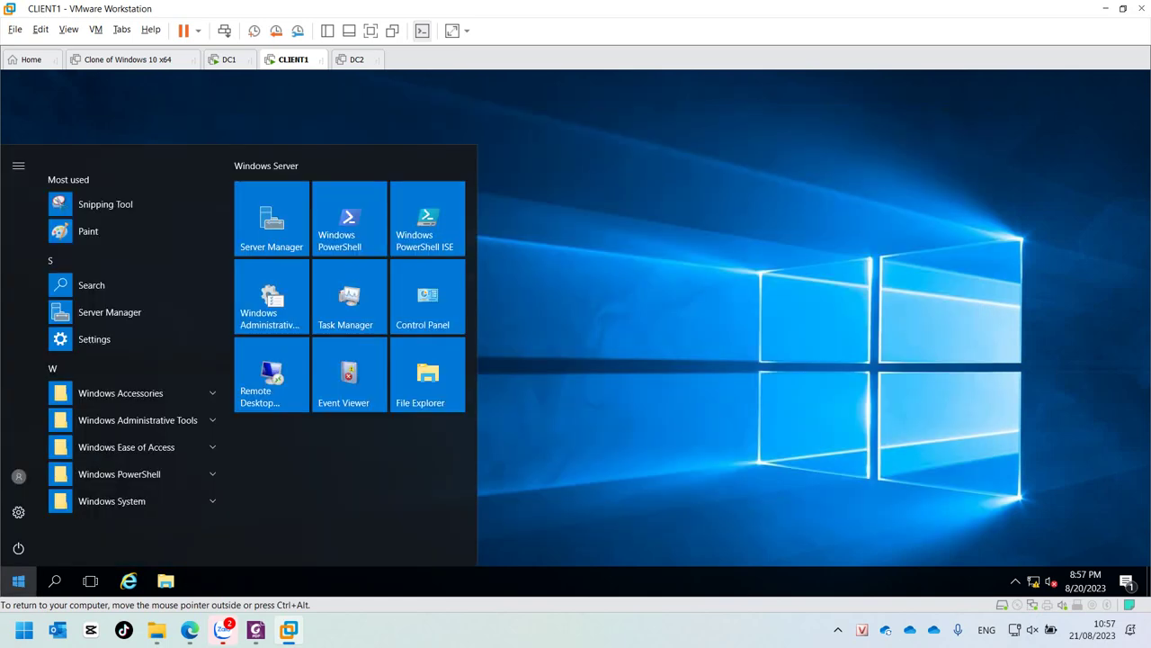
pyautogui.click(18, 476)
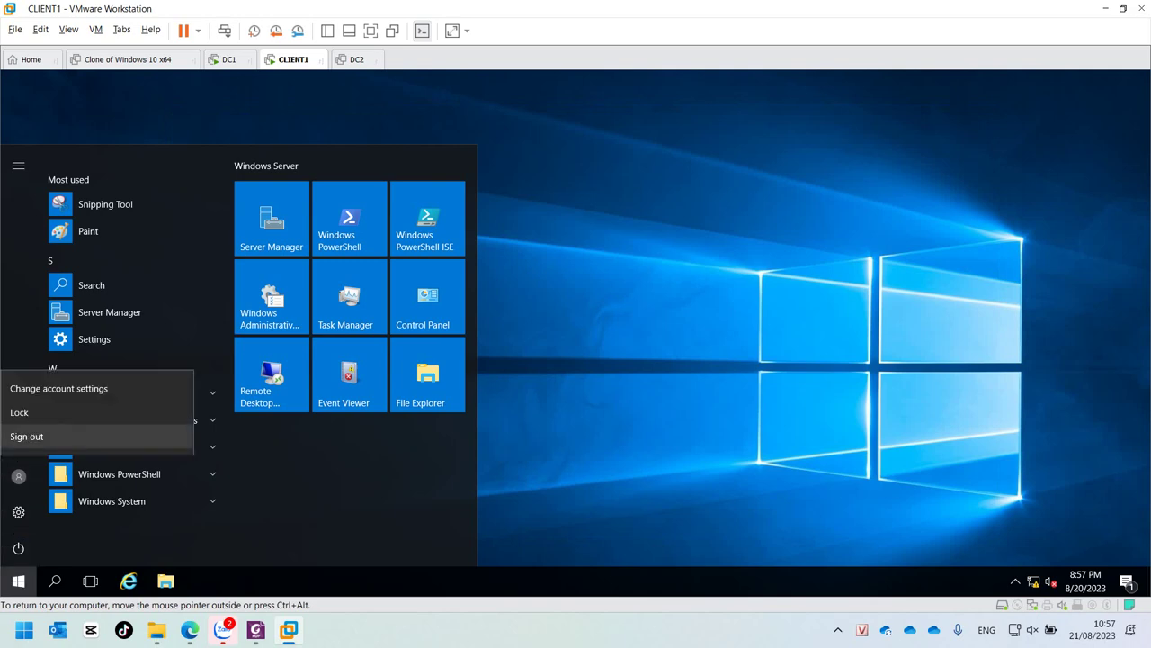
pyautogui.click(36, 435)
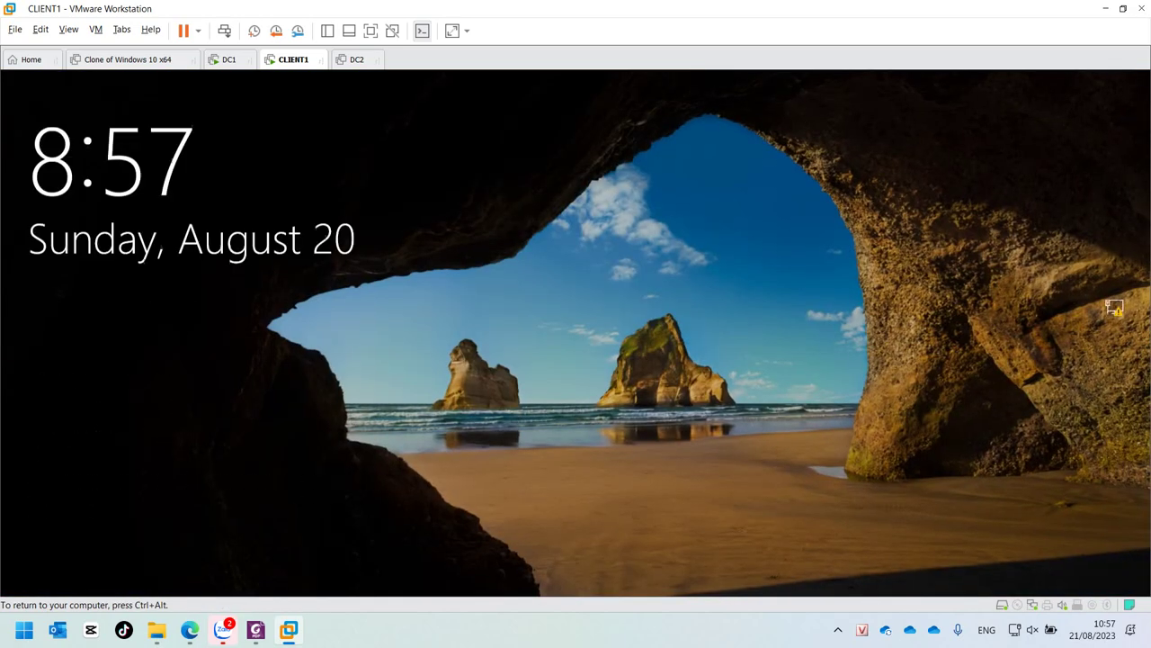
pyautogui.click(1113, 307)
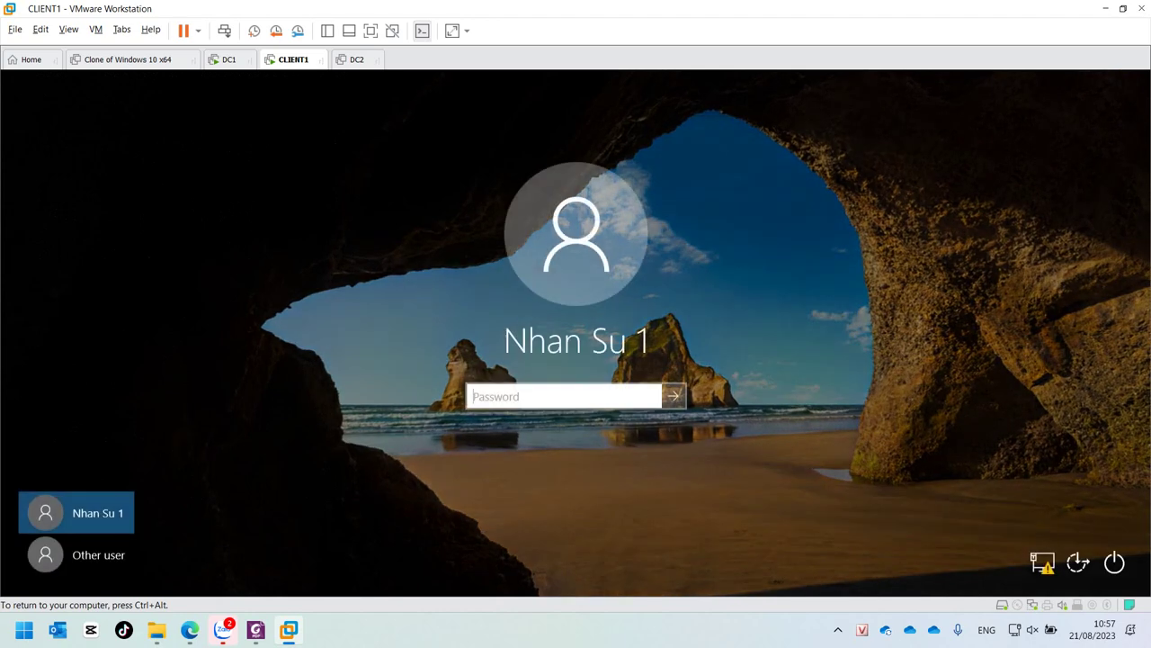
pyautogui.write('123')
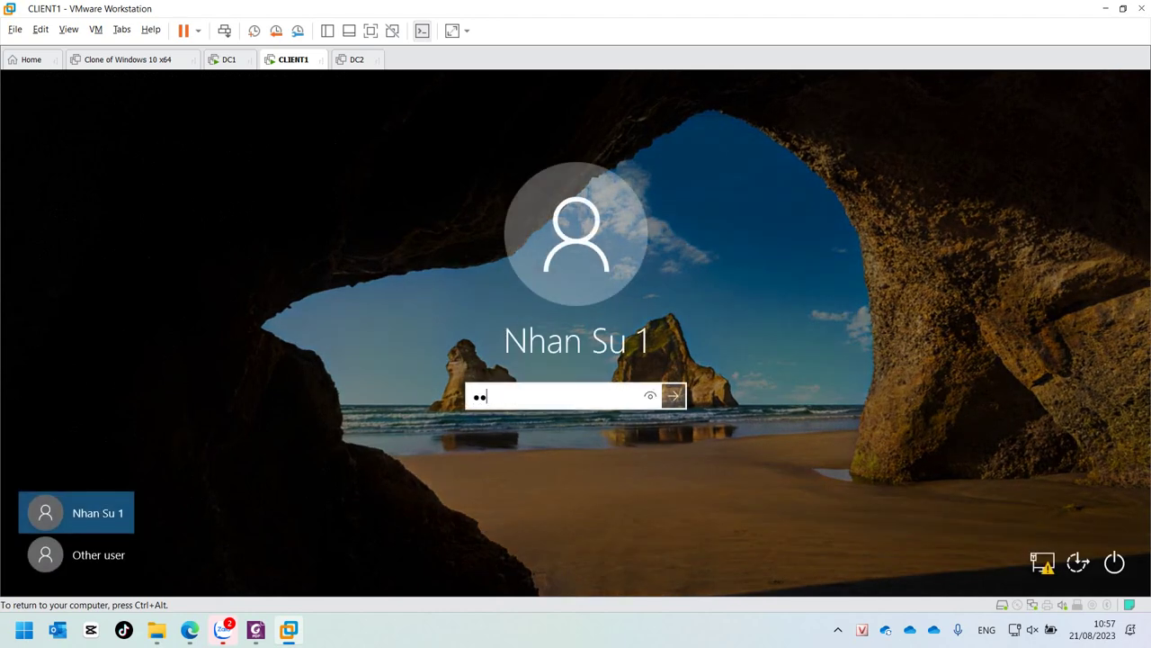
pyautogui.press('Return')
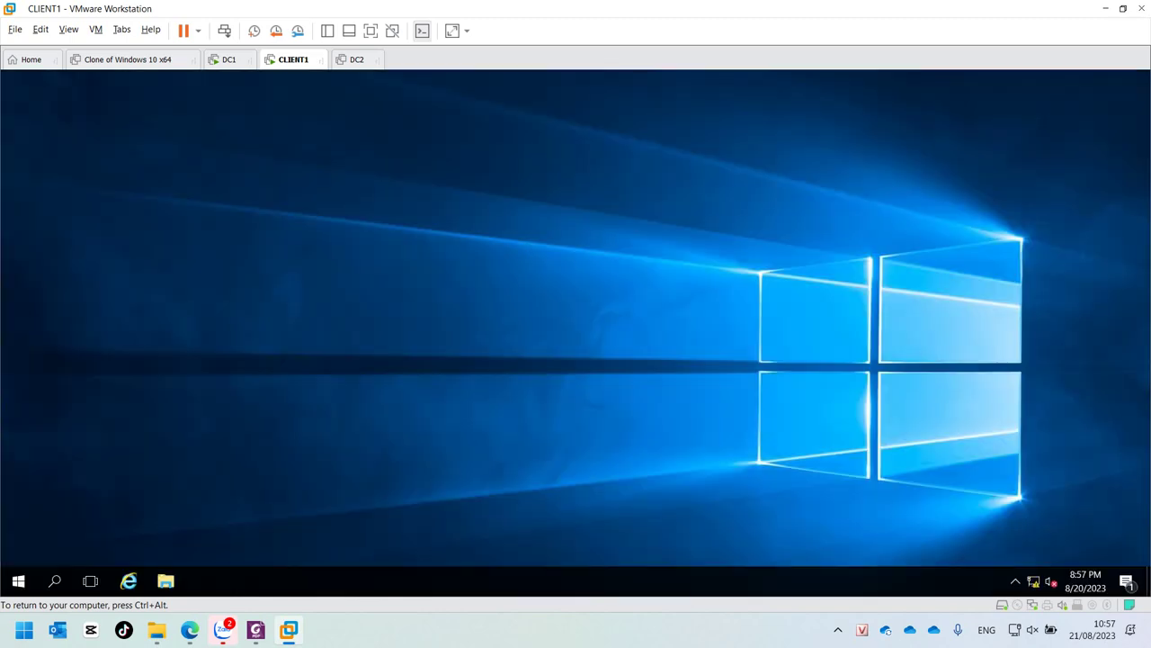
# Step: Confirm Fonts is missing from All Control Panel Items on CLIENT1, then return to DC1
pyautogui.click(18, 581)
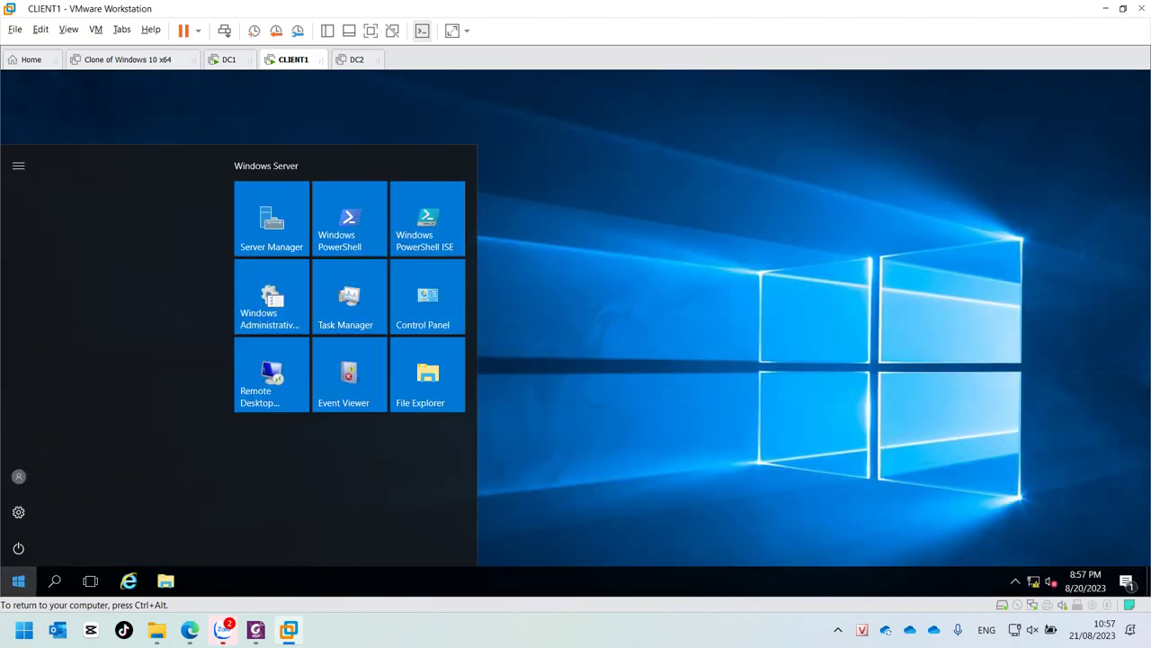
pyautogui.click(427, 302)
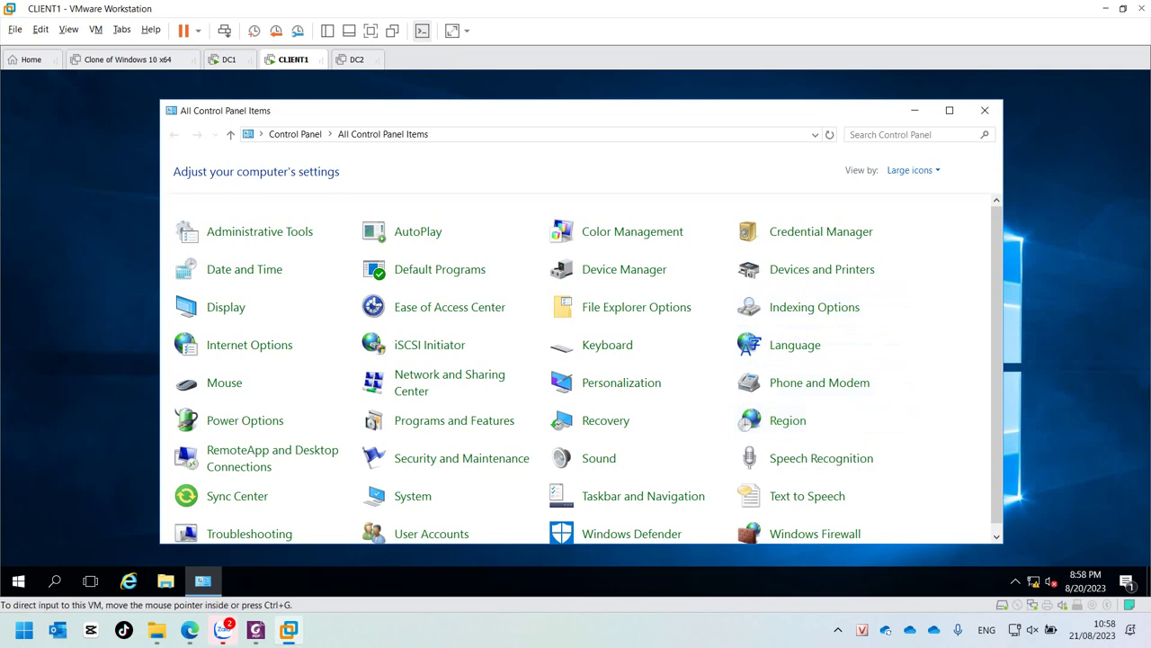
pyautogui.click(228, 60)
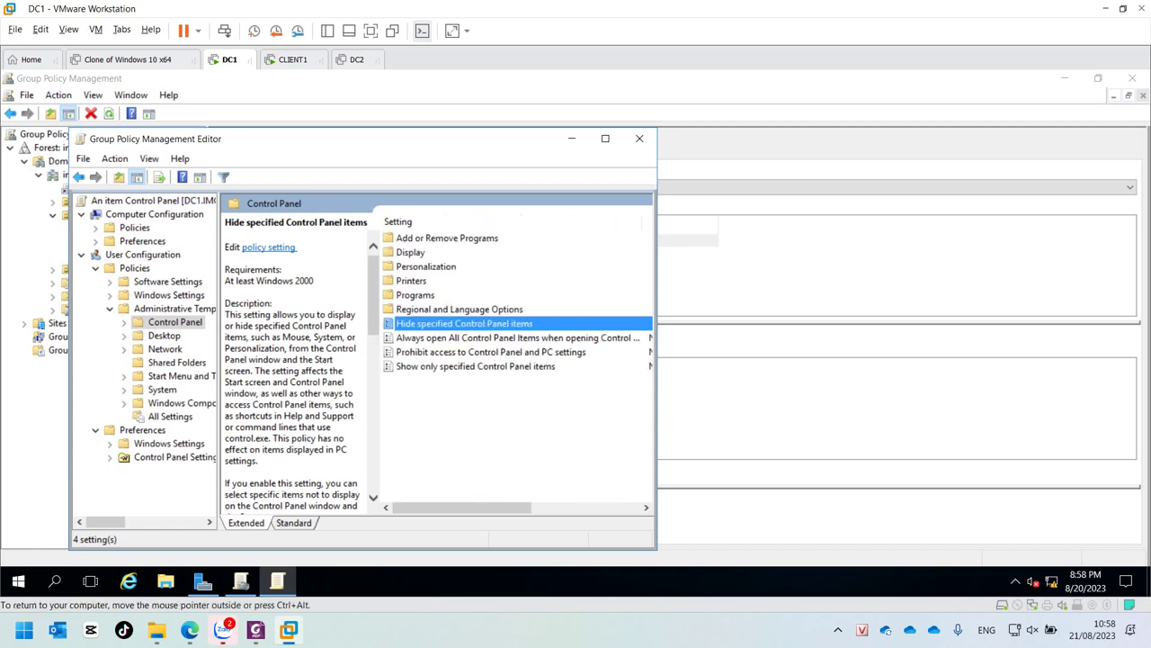
# Step: Add Region below Fonts in the policy's disallowed Control Panel items list and confirm
pyautogui.press('Return')
pyautogui.press('space')
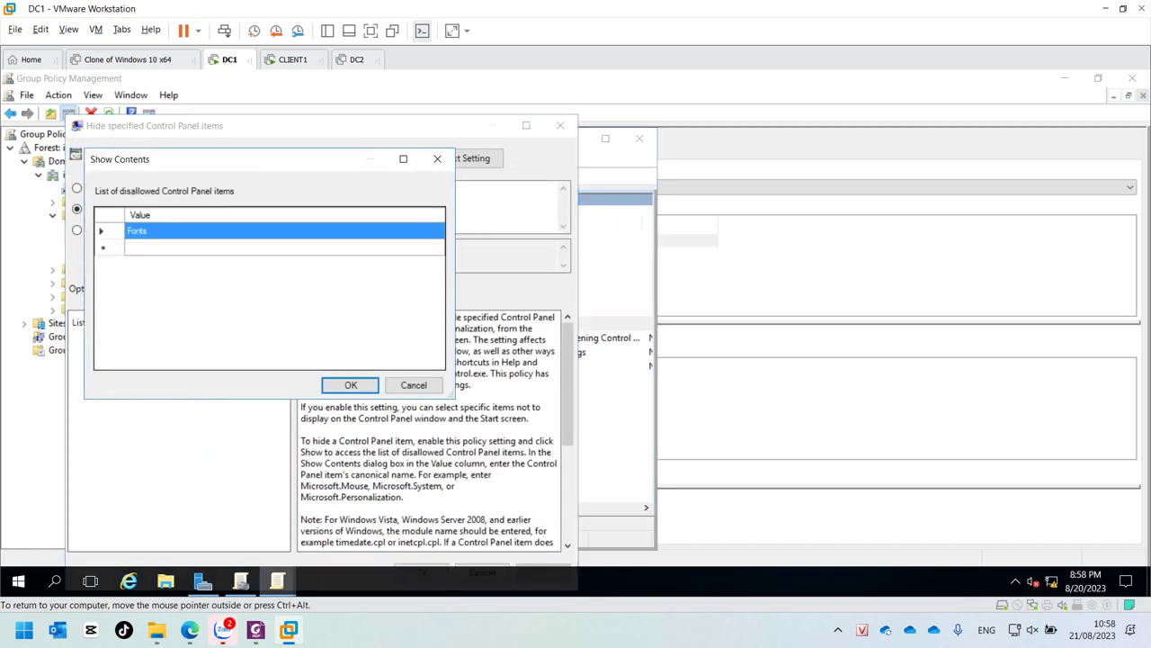
pyautogui.click(285, 248)
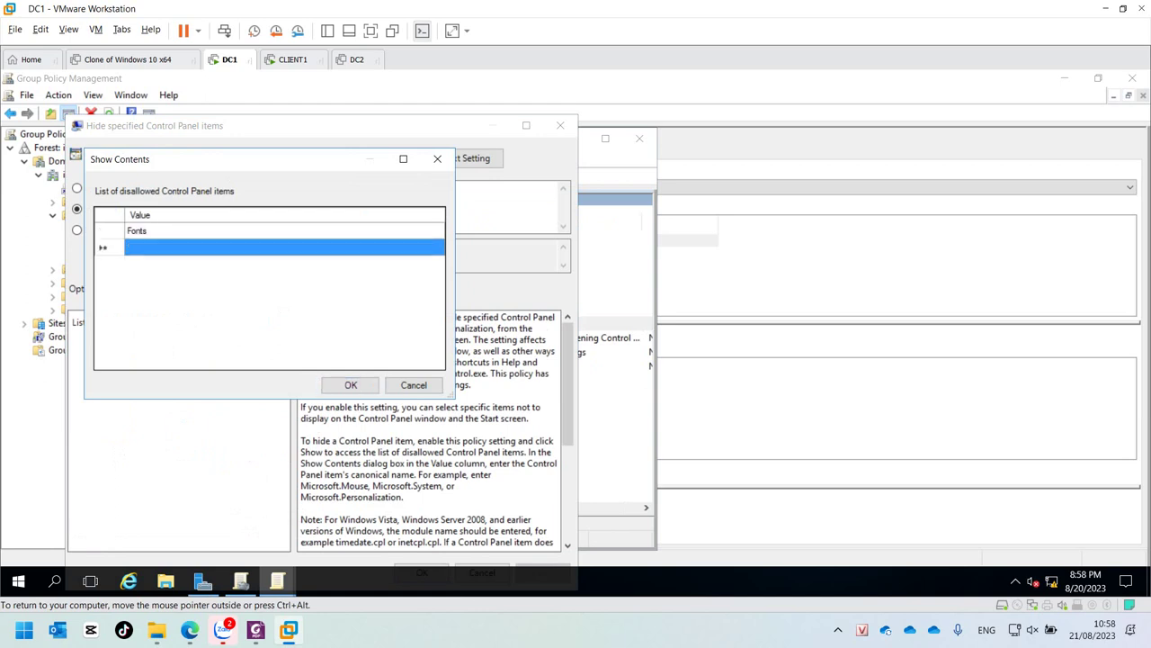
pyautogui.write('Region')
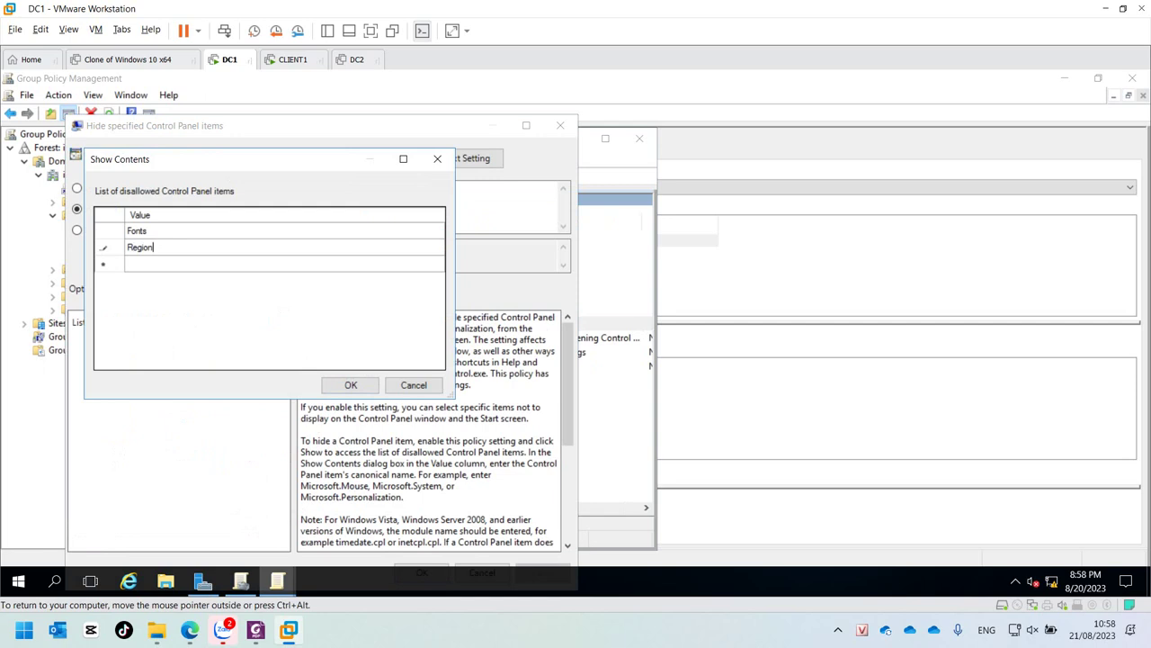
pyautogui.press('Return')
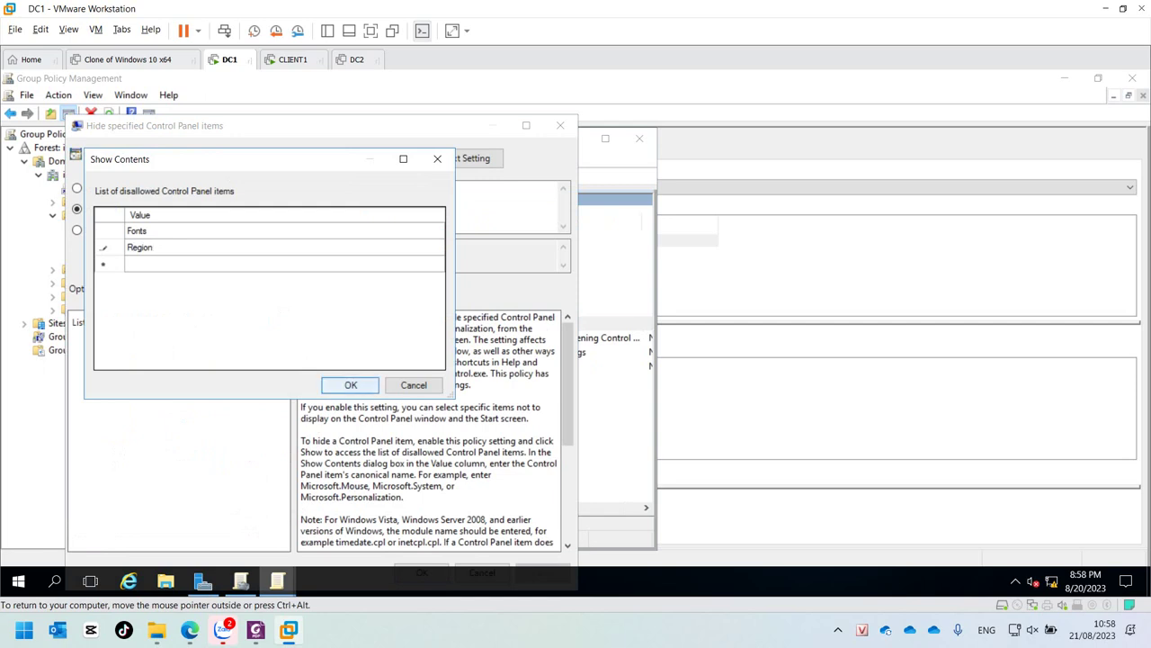
pyautogui.press('Return')
pyautogui.press('Return')
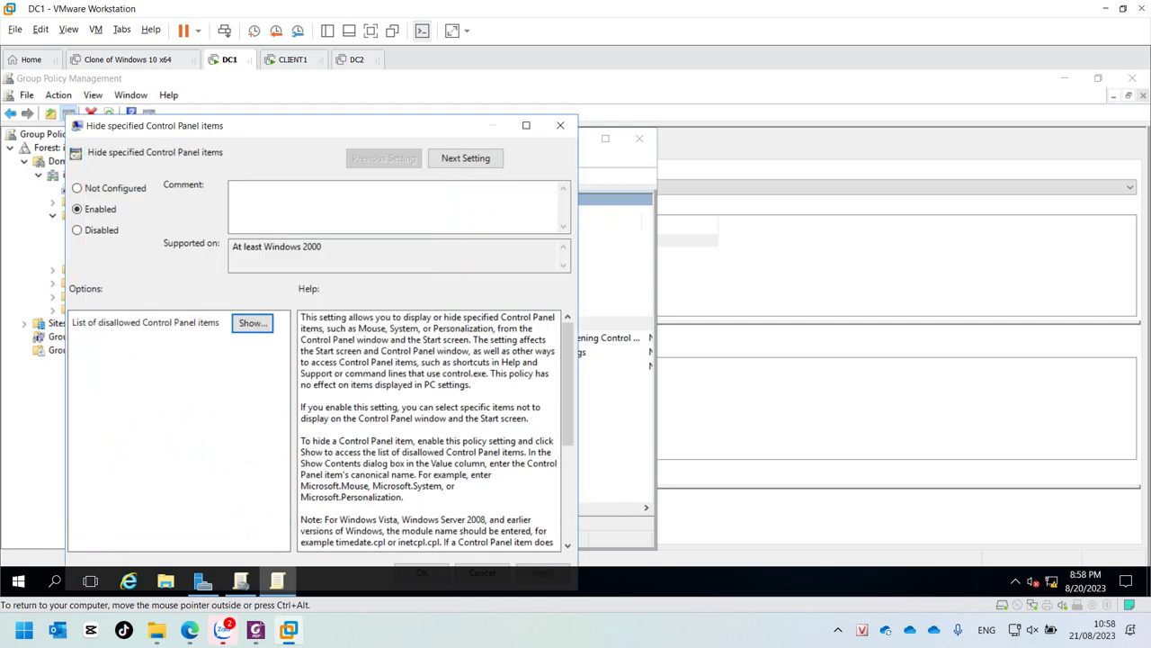
pyautogui.press('Tab')
pyautogui.press('Return')
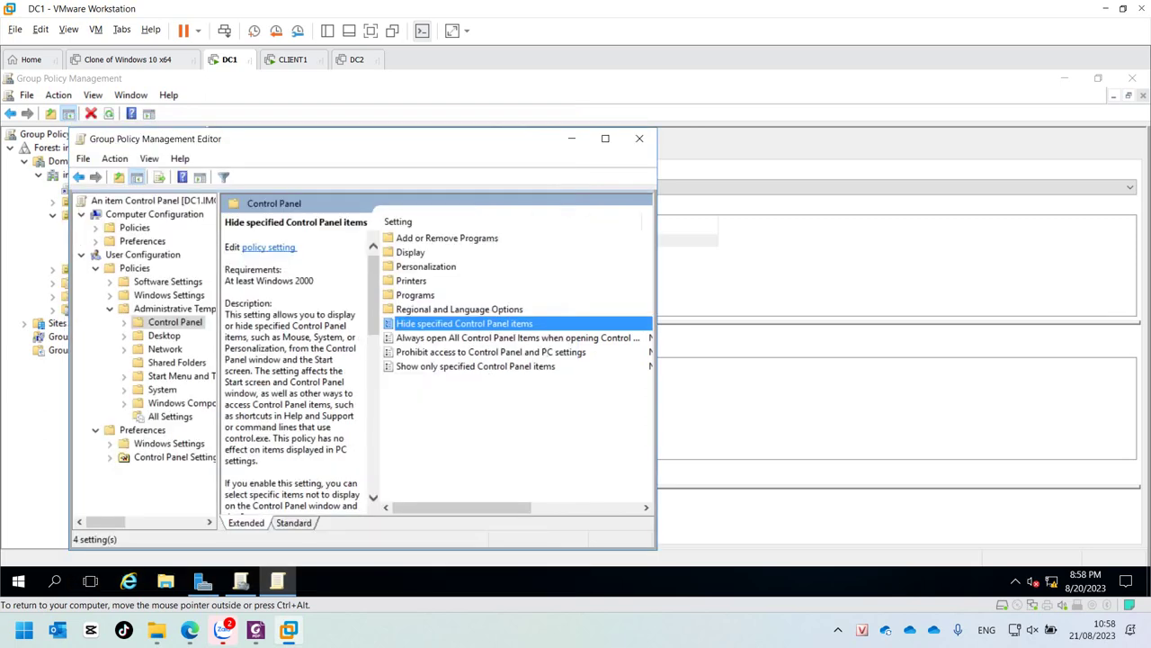
# Step: Close the policy editor, run gpupdate /force on DC1, and switch to CLIENT1
pyautogui.click(640, 139)
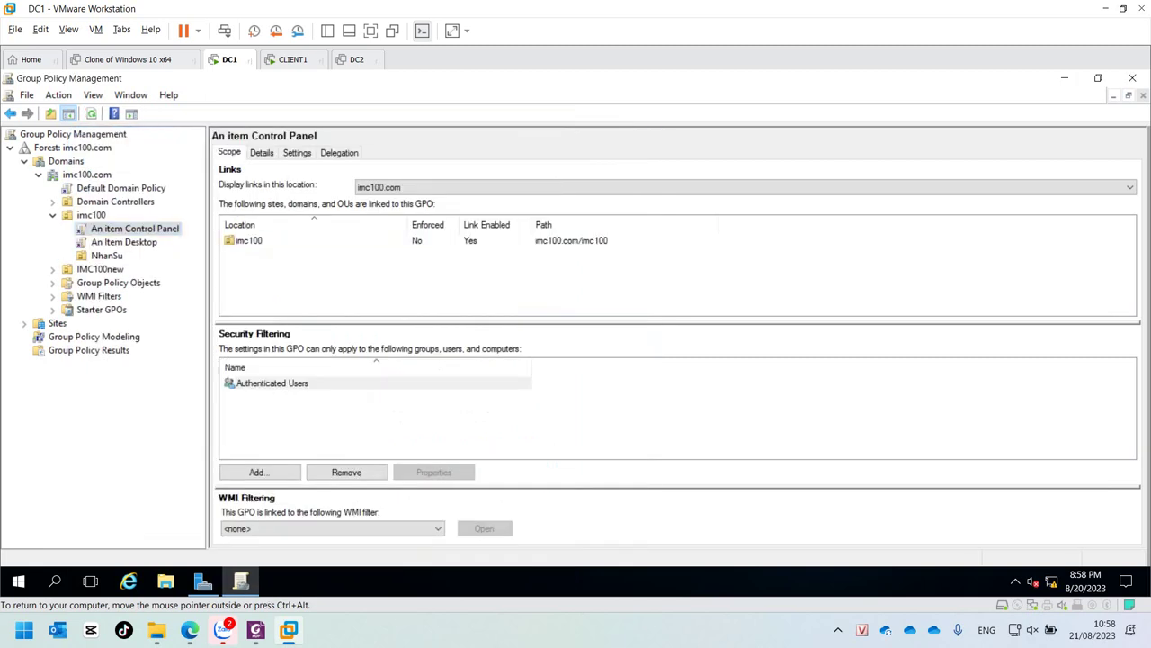
pyautogui.press('super+r')
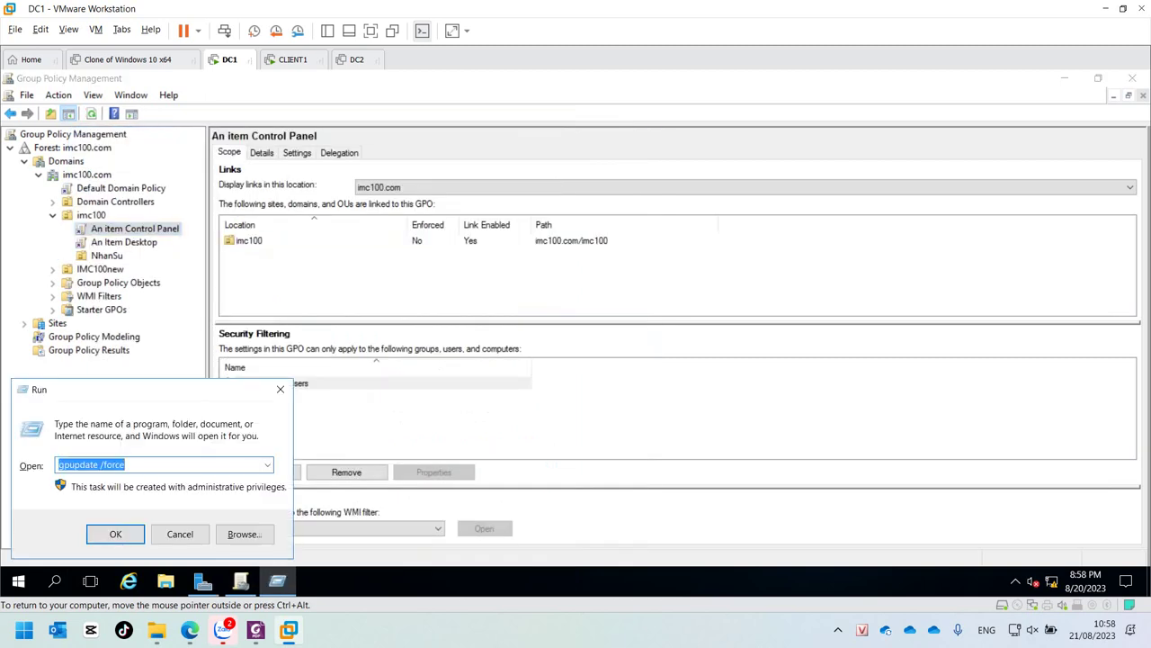
pyautogui.press('Return')
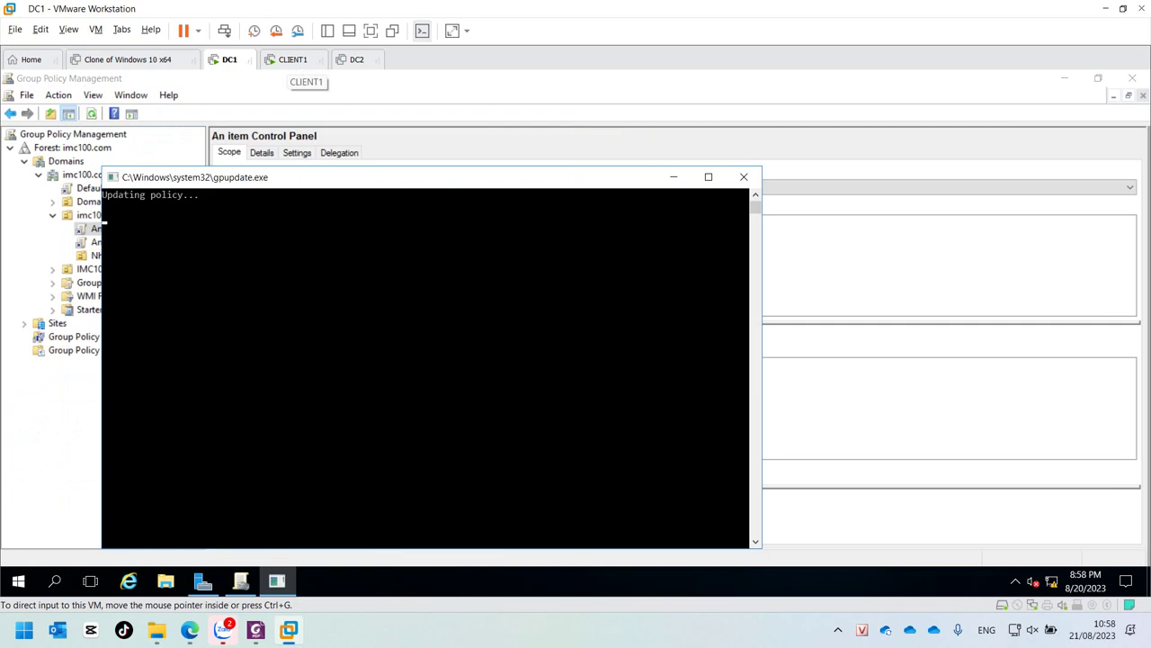
pyautogui.click(292, 59)
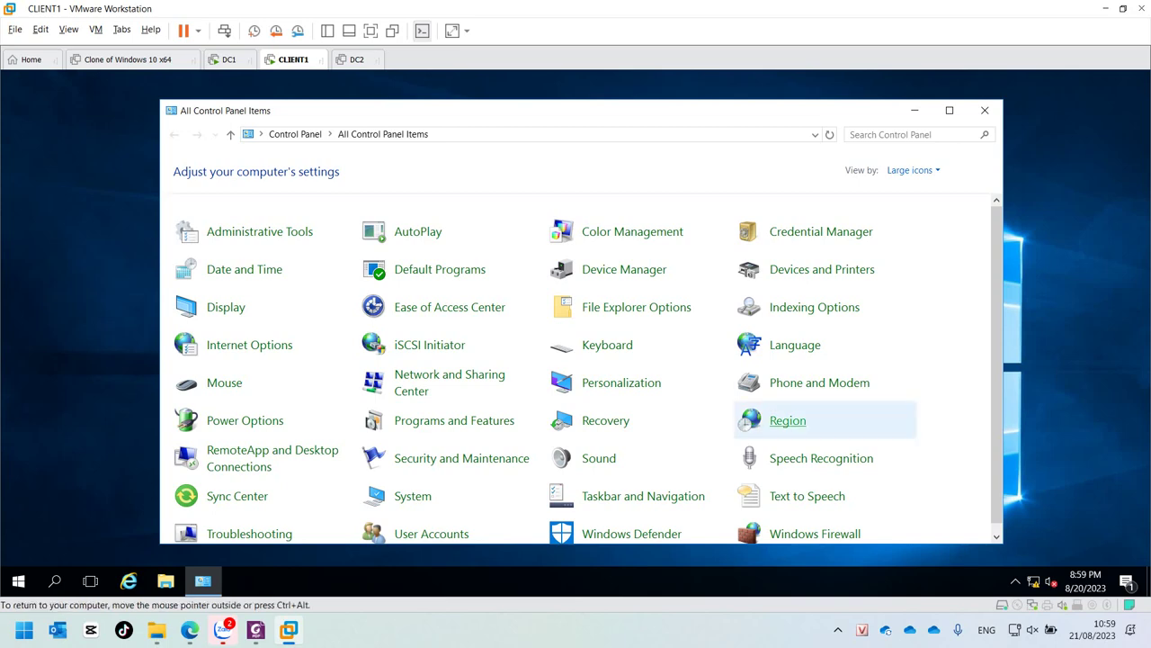
# Step: Close CLIENT1's Control Panel, sign out, and sign back in with the account password
pyautogui.click(985, 110)
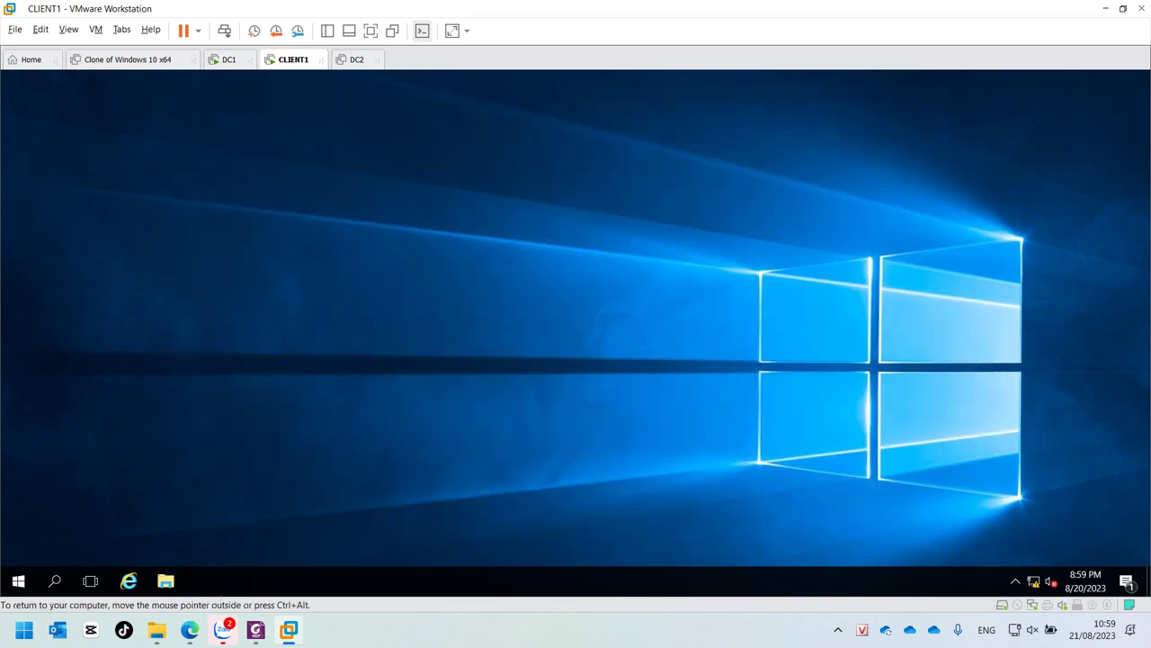
pyautogui.click(18, 581)
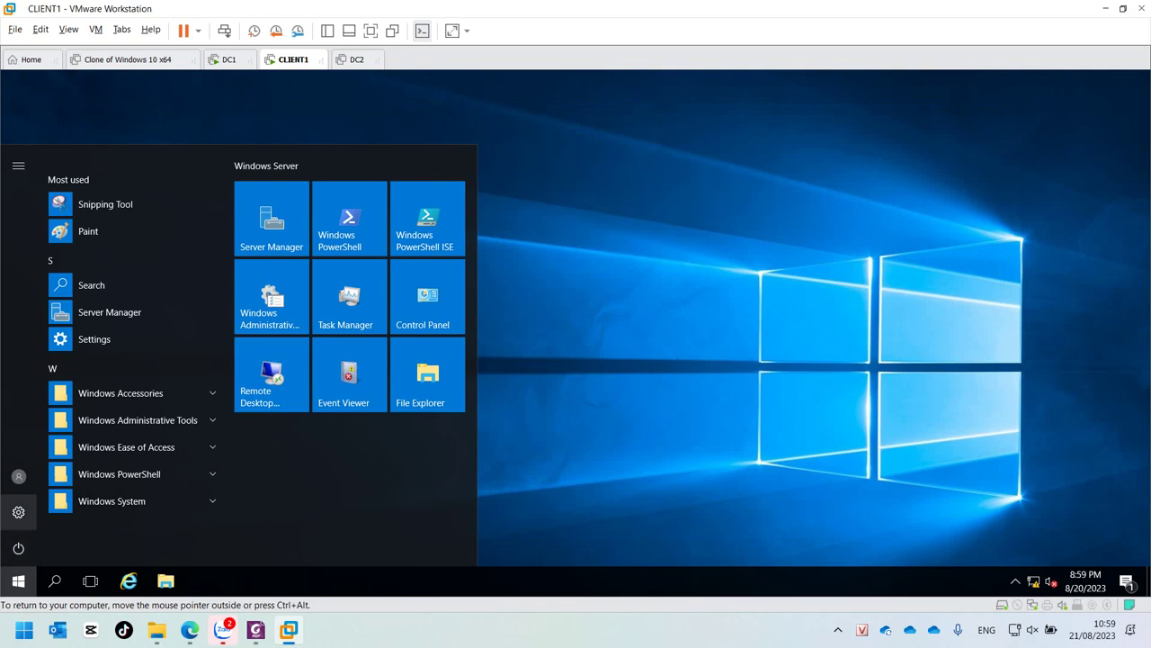
pyautogui.click(45, 435)
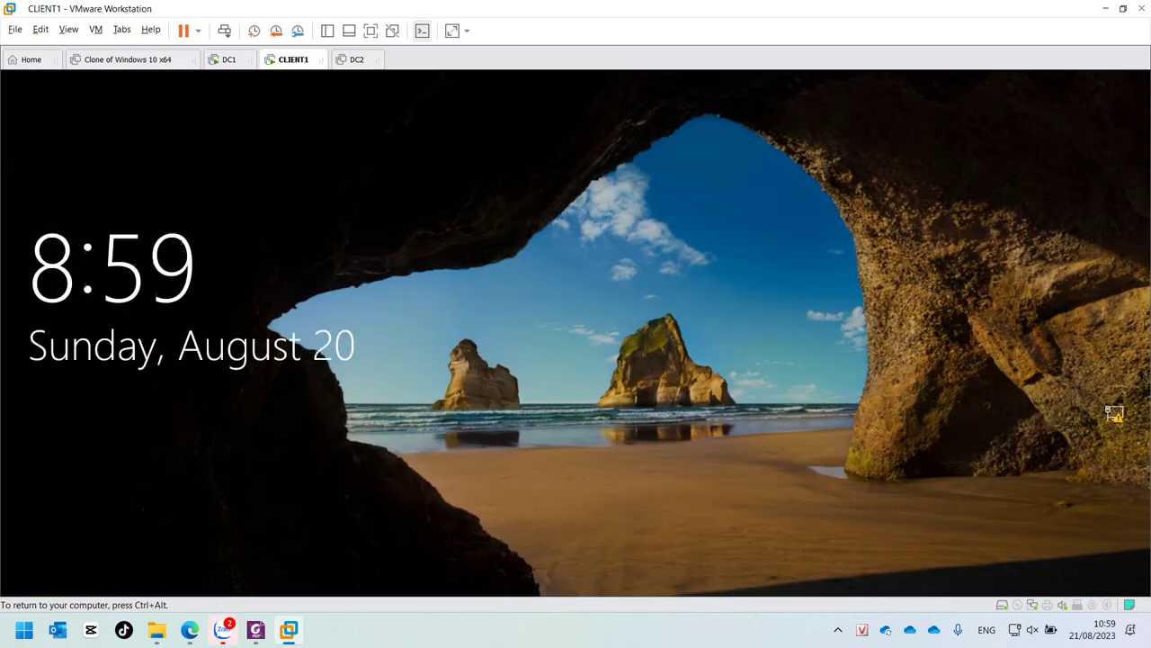
pyautogui.press('space')
pyautogui.write('***')
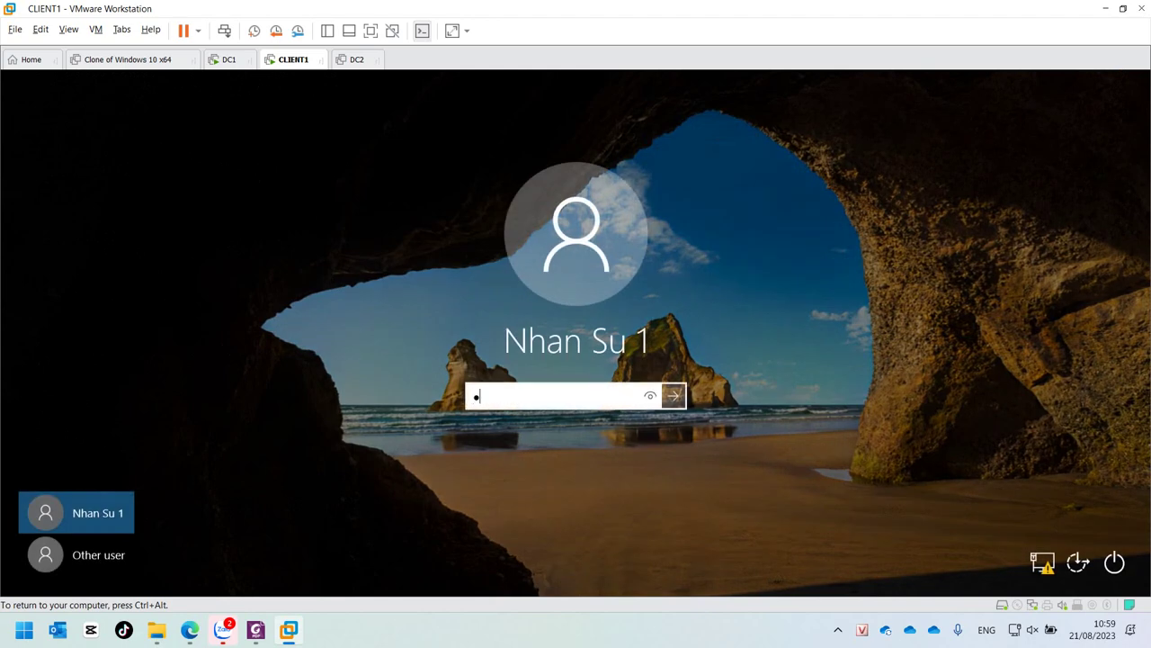
pyautogui.press('Return')
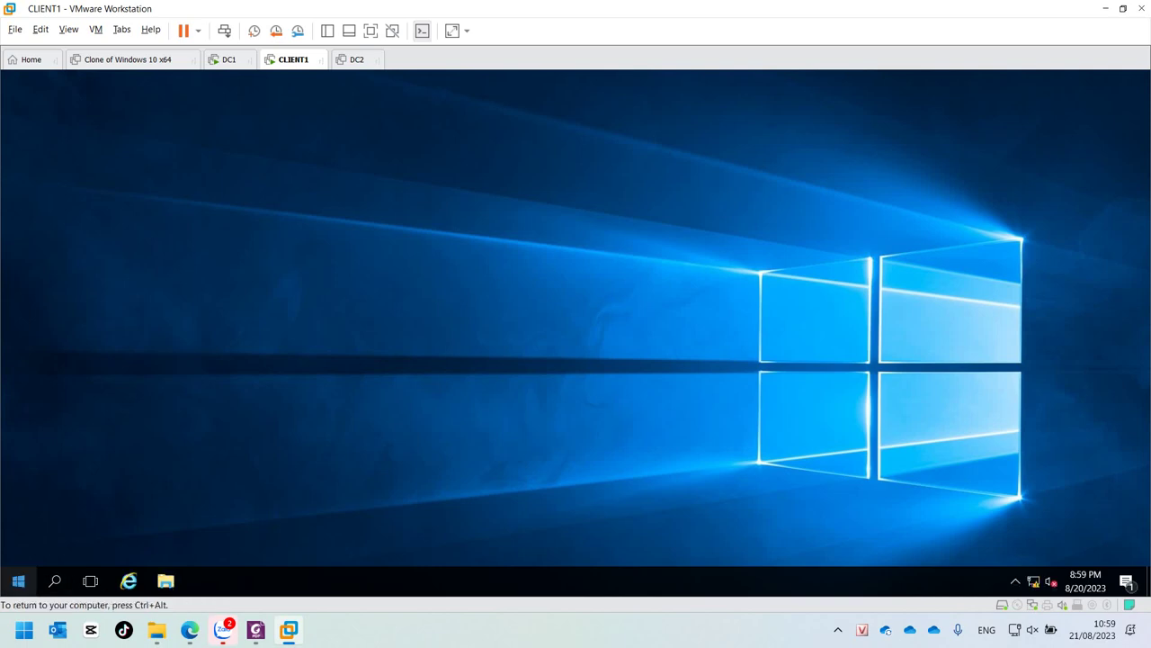
pyautogui.click(18, 580)
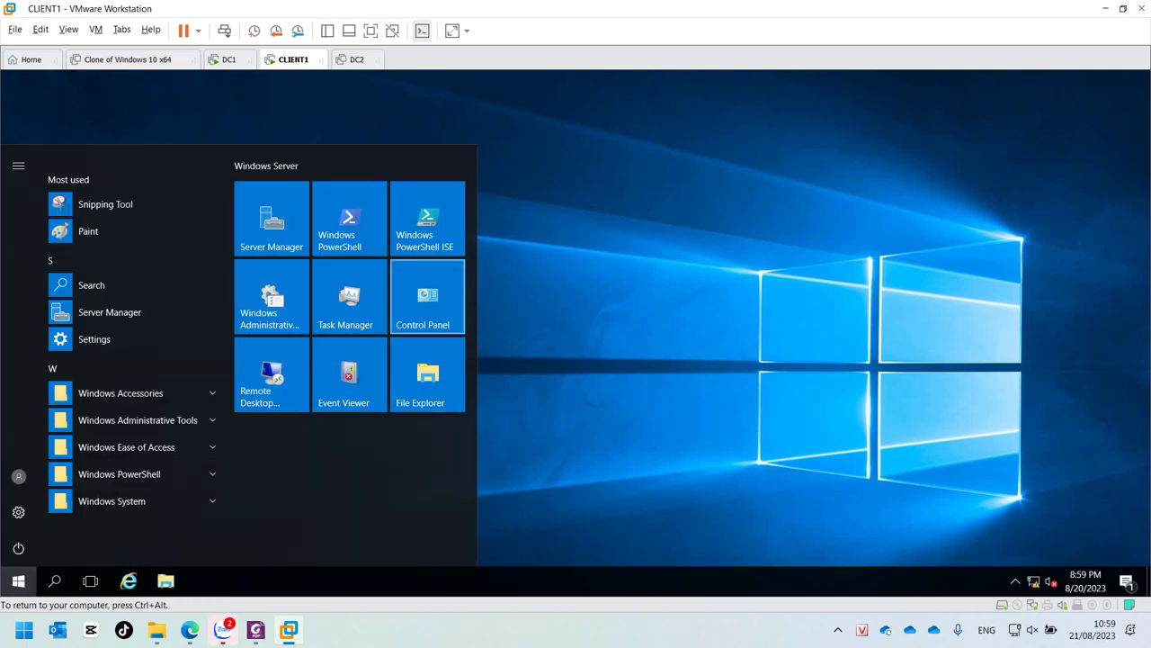
# Step: Verify CLIENT1's Control Panel lacks Fonts and Region, trying Date and Time, then return to the lab PDF
pyautogui.click(428, 299)
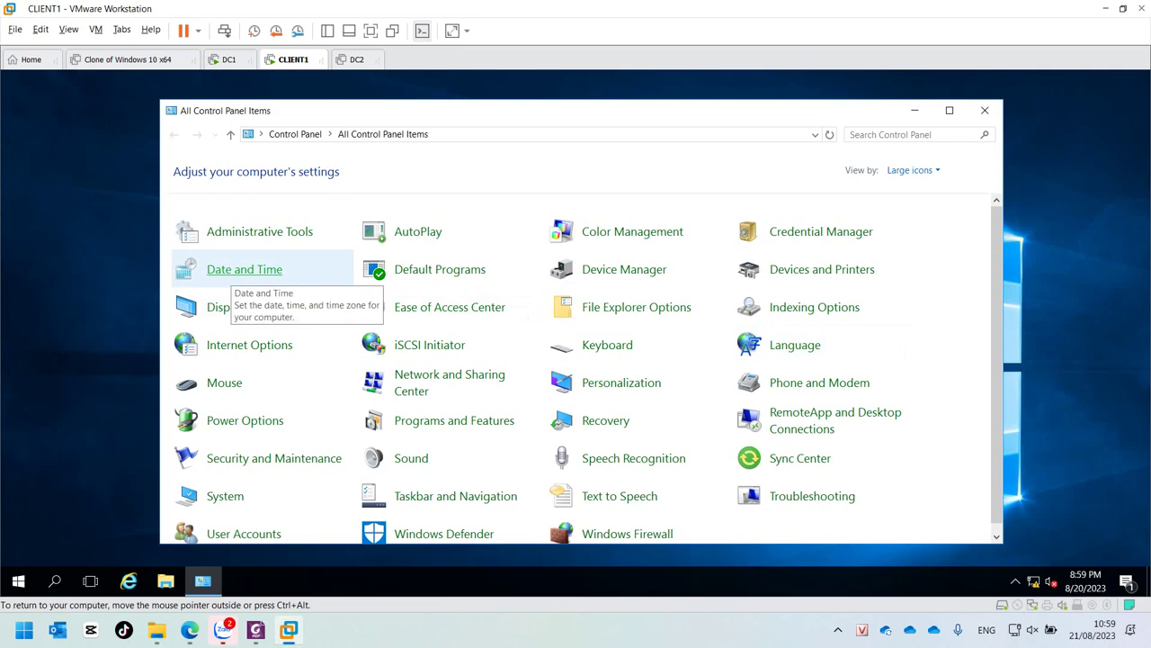
pyautogui.click(235, 270)
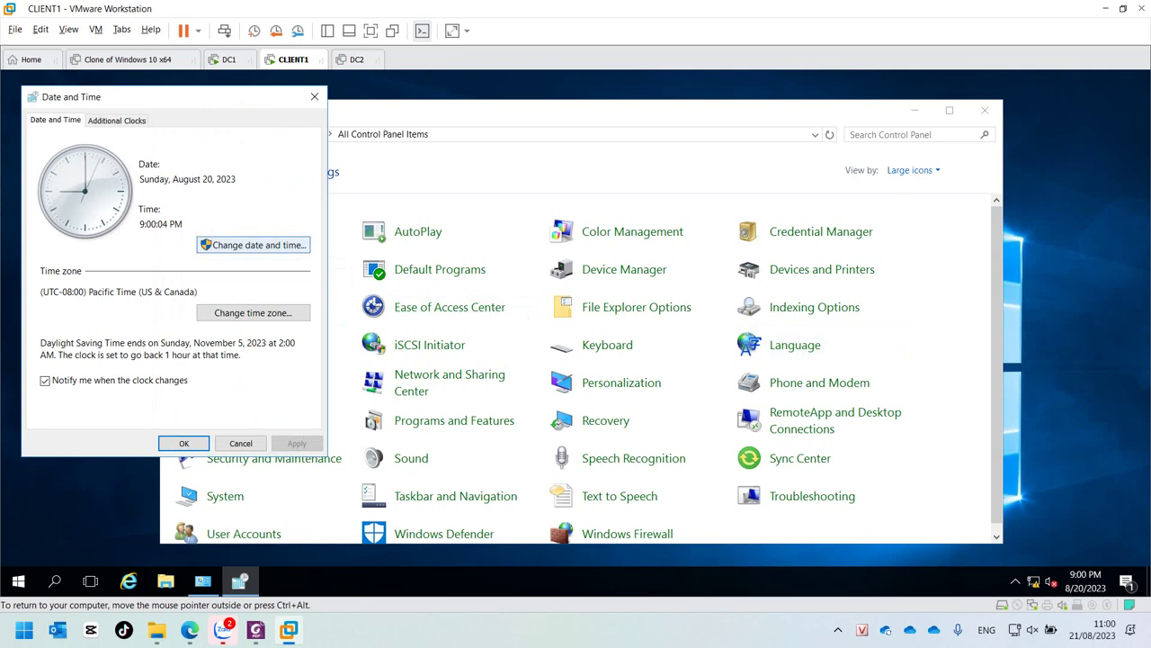
pyautogui.click(252, 244)
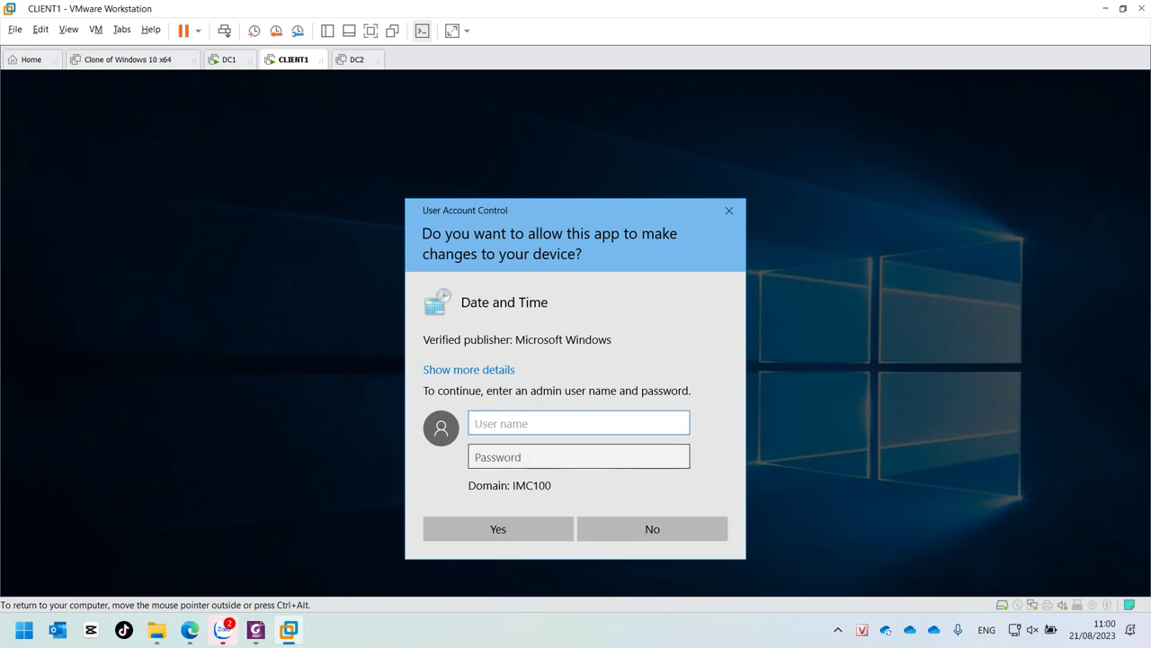
pyautogui.click(539, 456)
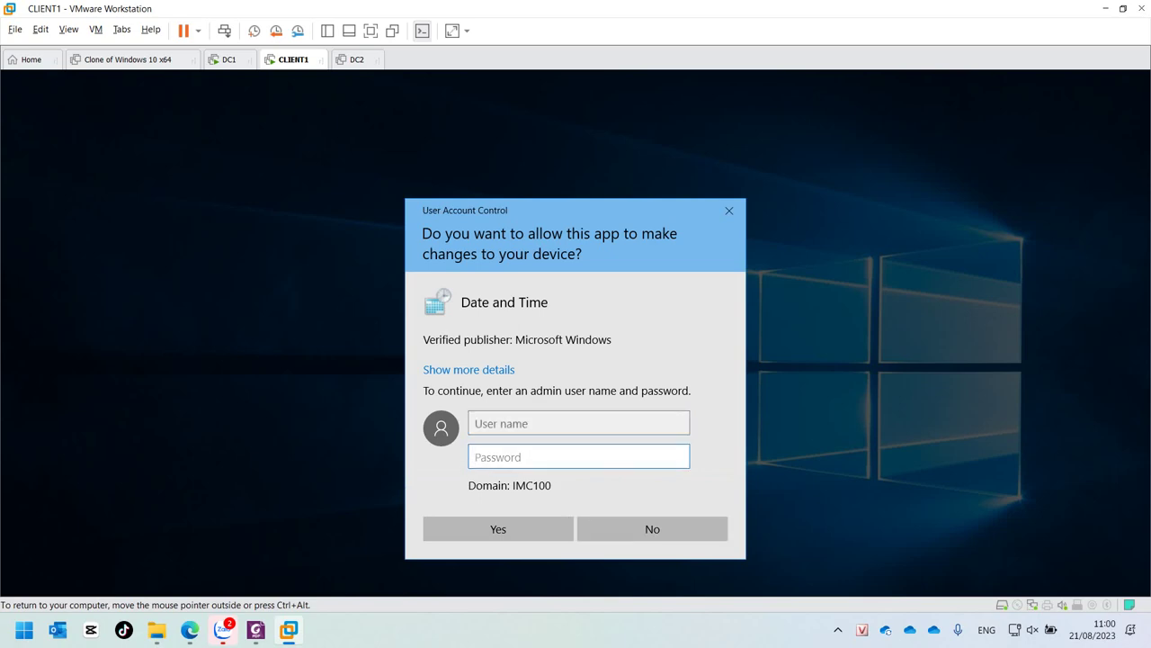
pyautogui.click(652, 529)
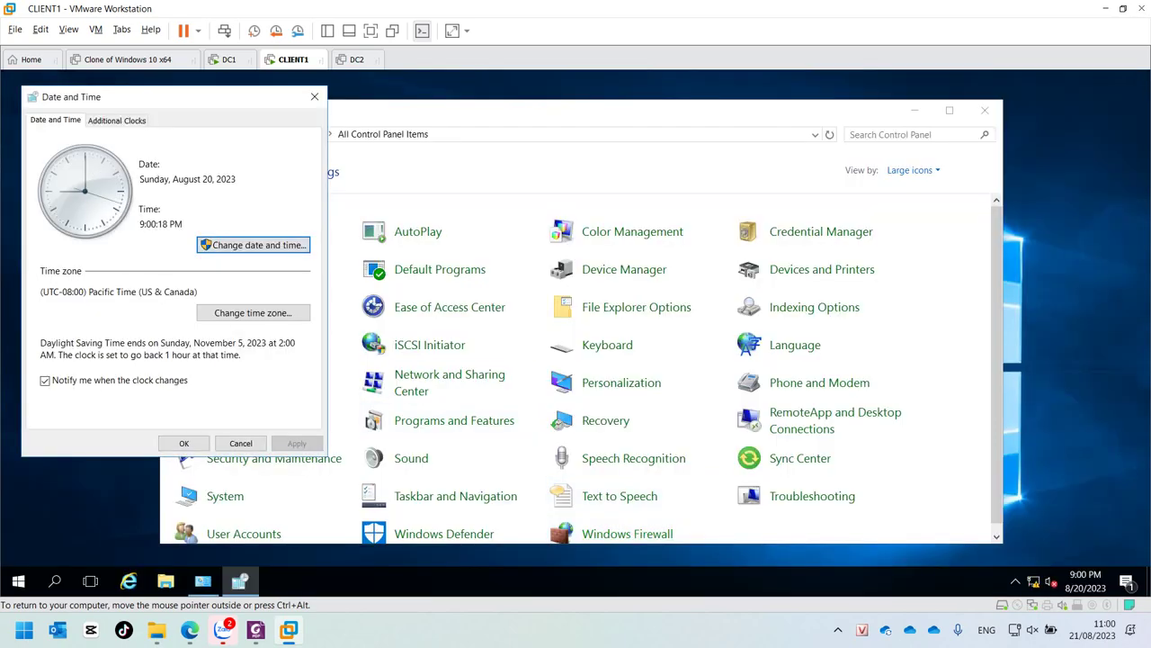
pyautogui.click(240, 443)
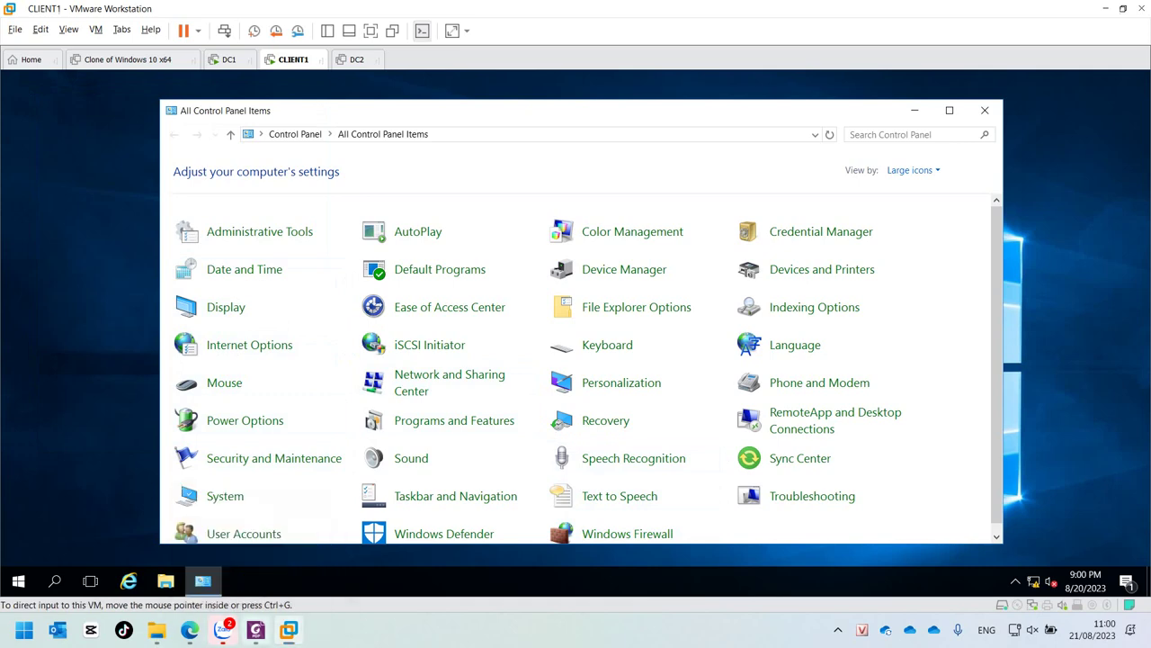
pyautogui.click(256, 630)
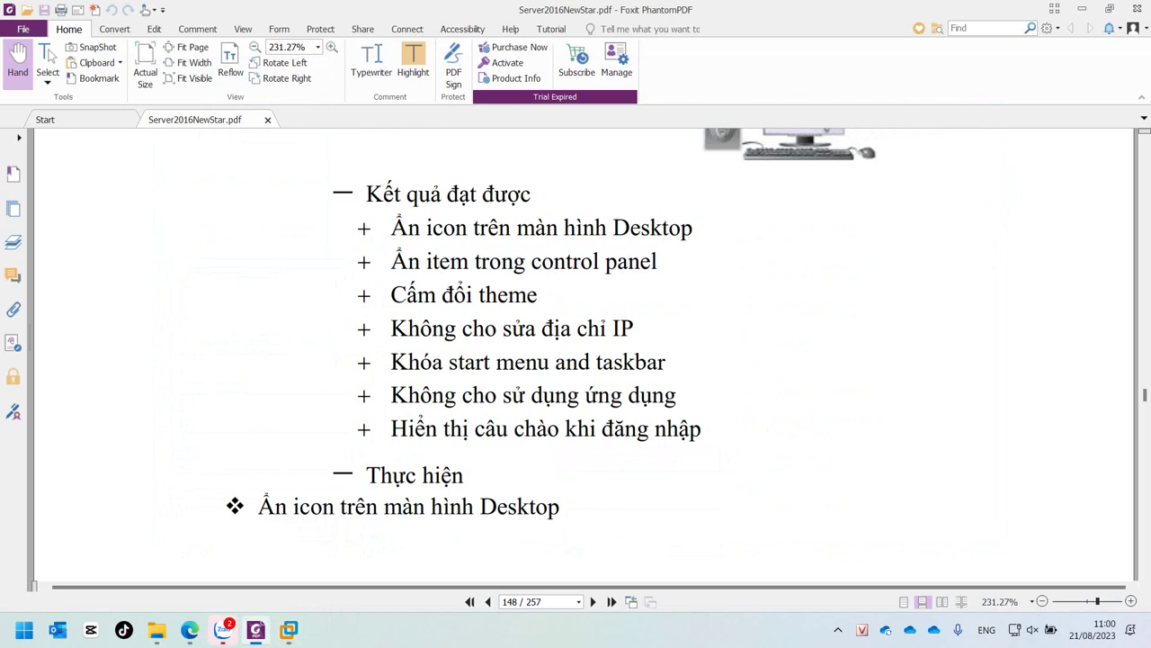
# Step: Scroll the lab guide from page 148 to 153, past figure 16-10 to the Thay đổi theme heading
pyautogui.scroll(-20, 585, 356)
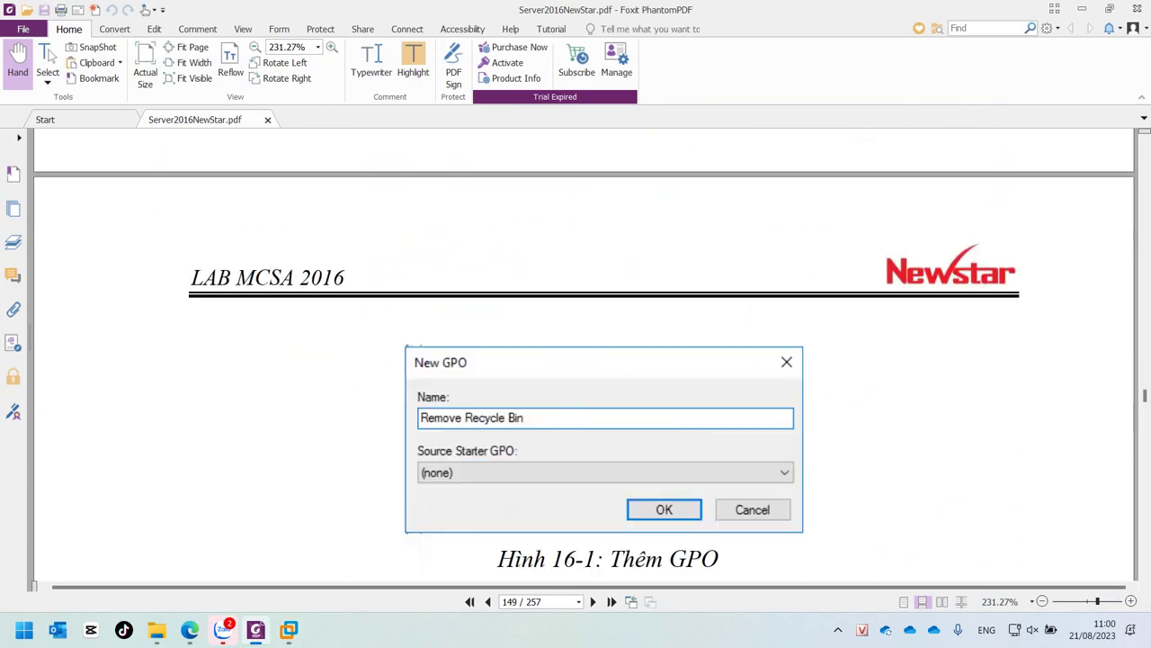
pyautogui.scroll(-10, 585, 355)
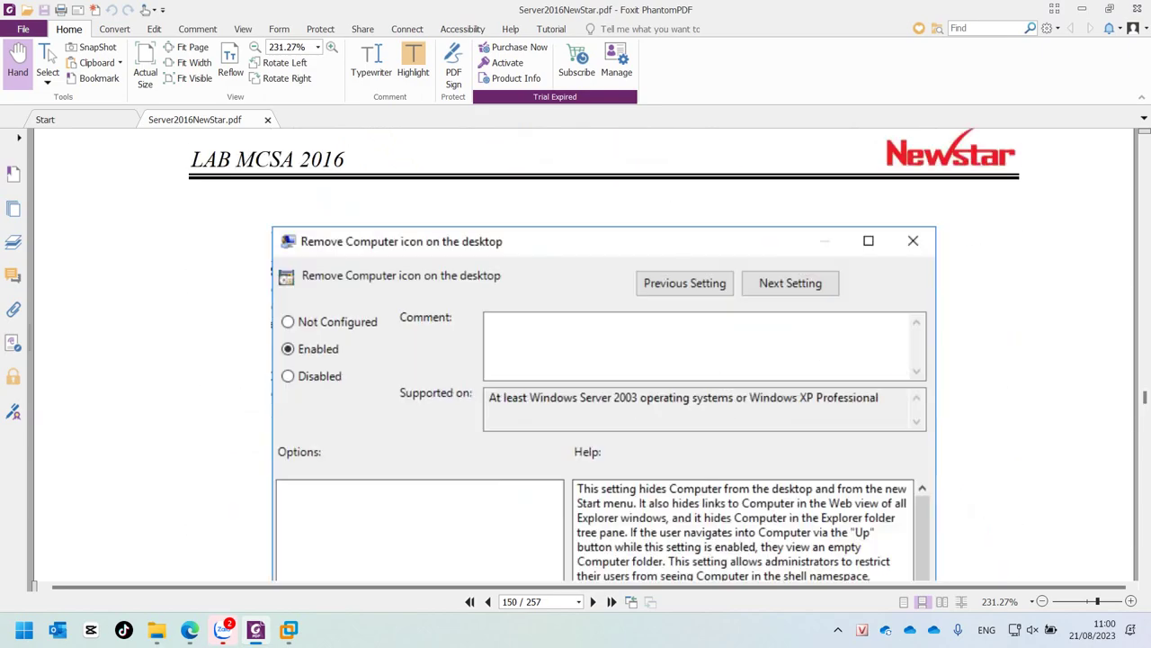
pyautogui.scroll(-10, 585, 356)
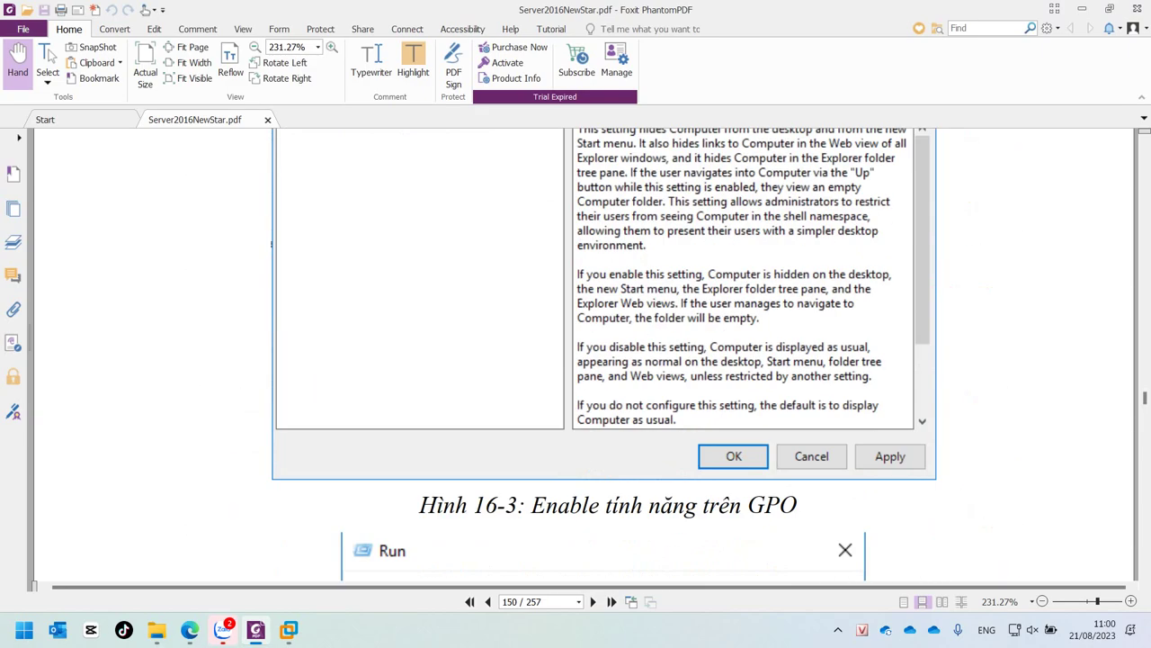
pyautogui.scroll(-20, 584, 355)
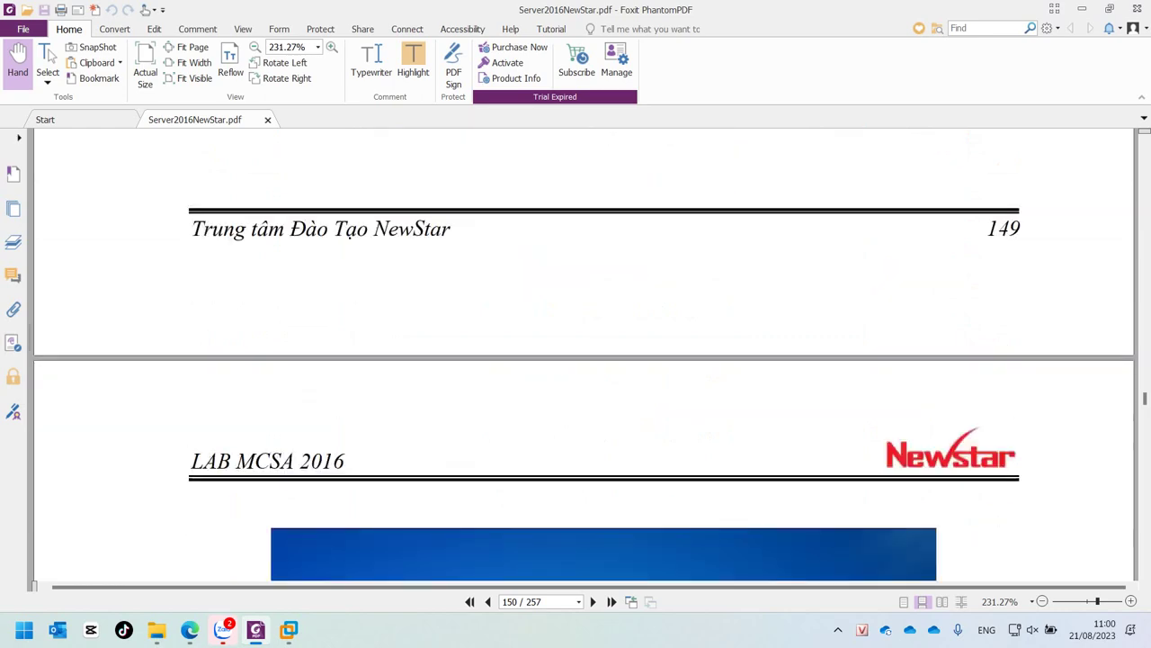
pyautogui.scroll(-5, 585, 355)
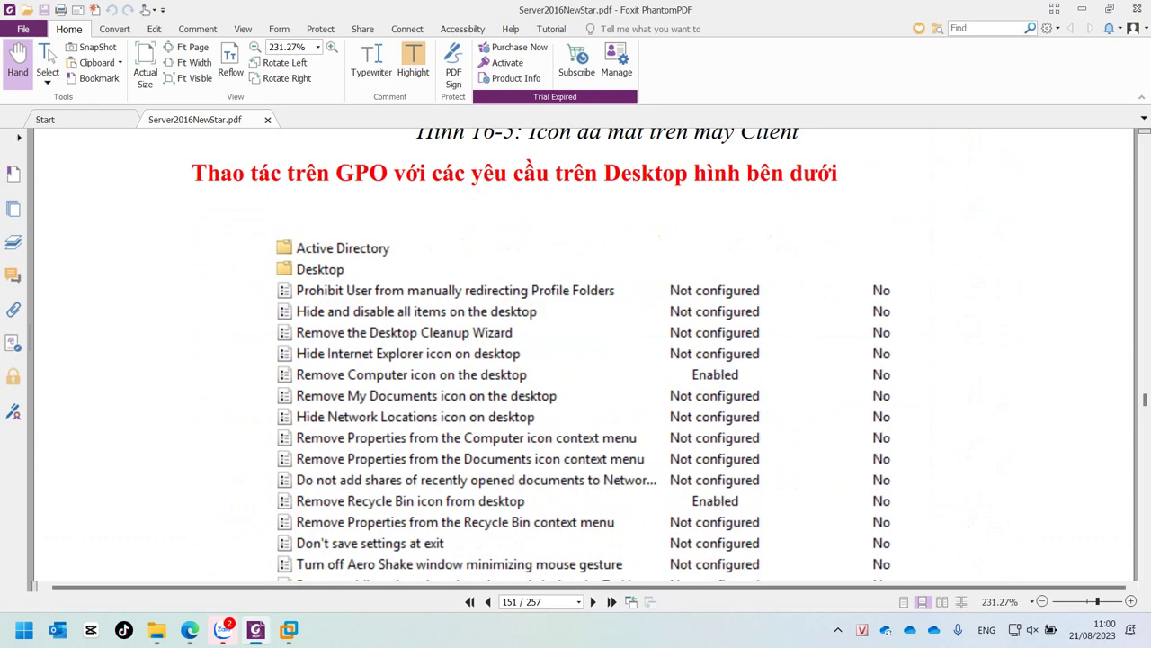
pyautogui.scroll(-10, 584, 355)
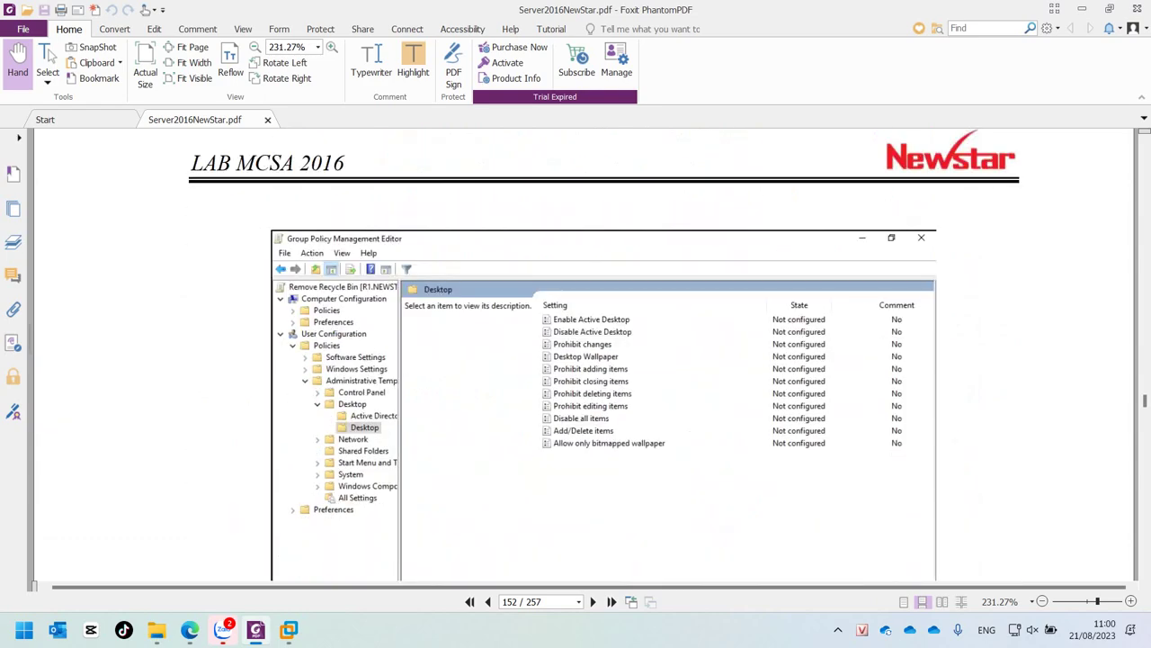
pyautogui.scroll(-10, 585, 355)
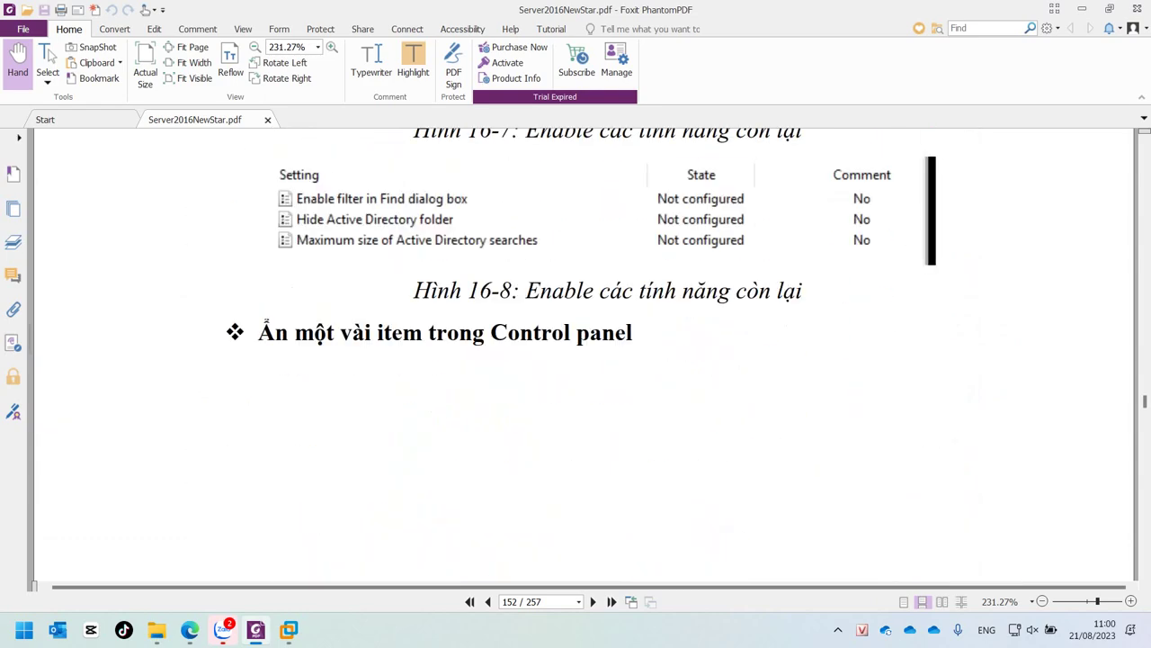
pyautogui.scroll(-10, 584, 355)
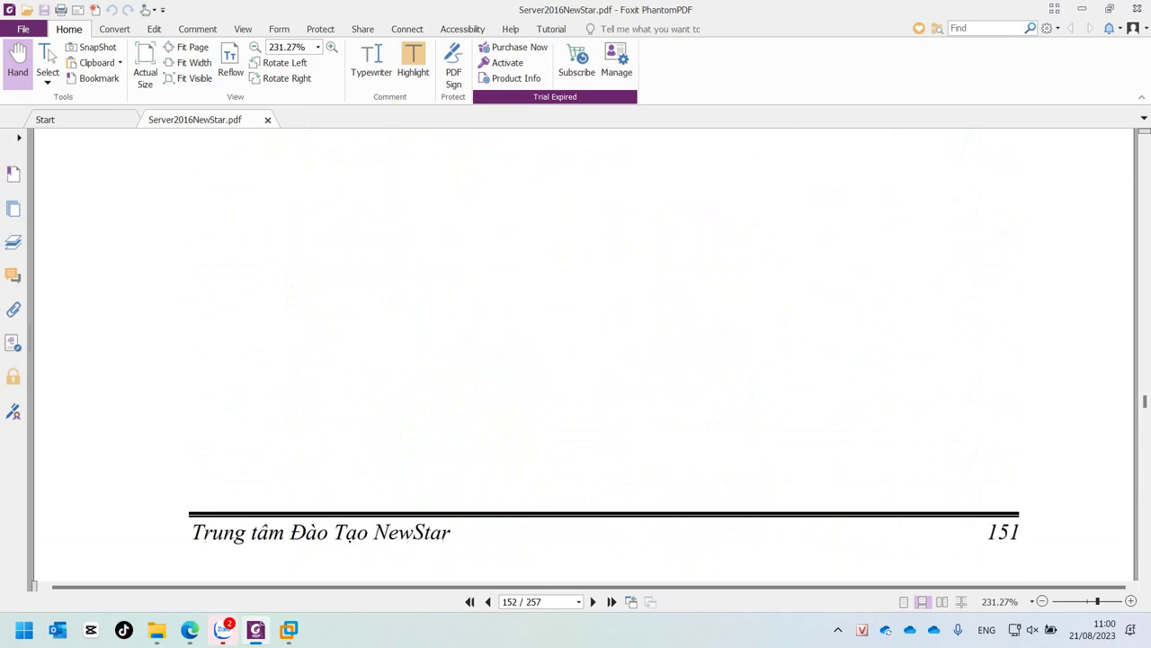
pyautogui.scroll(-2, 585, 355)
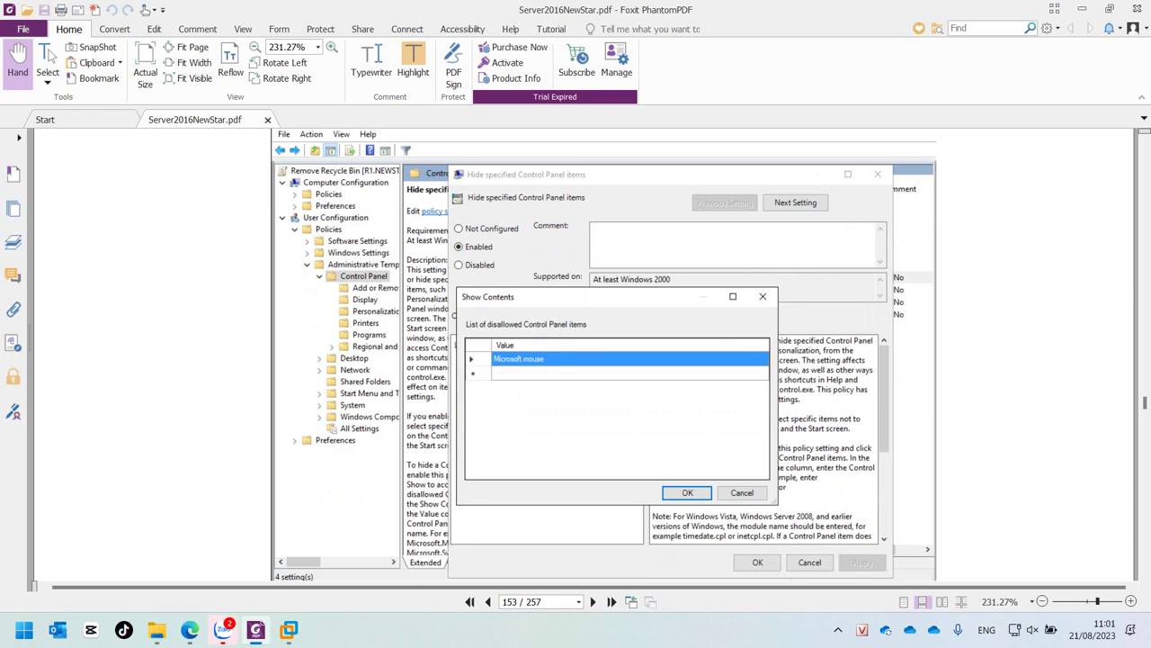
pyautogui.scroll(-10, 603, 355)
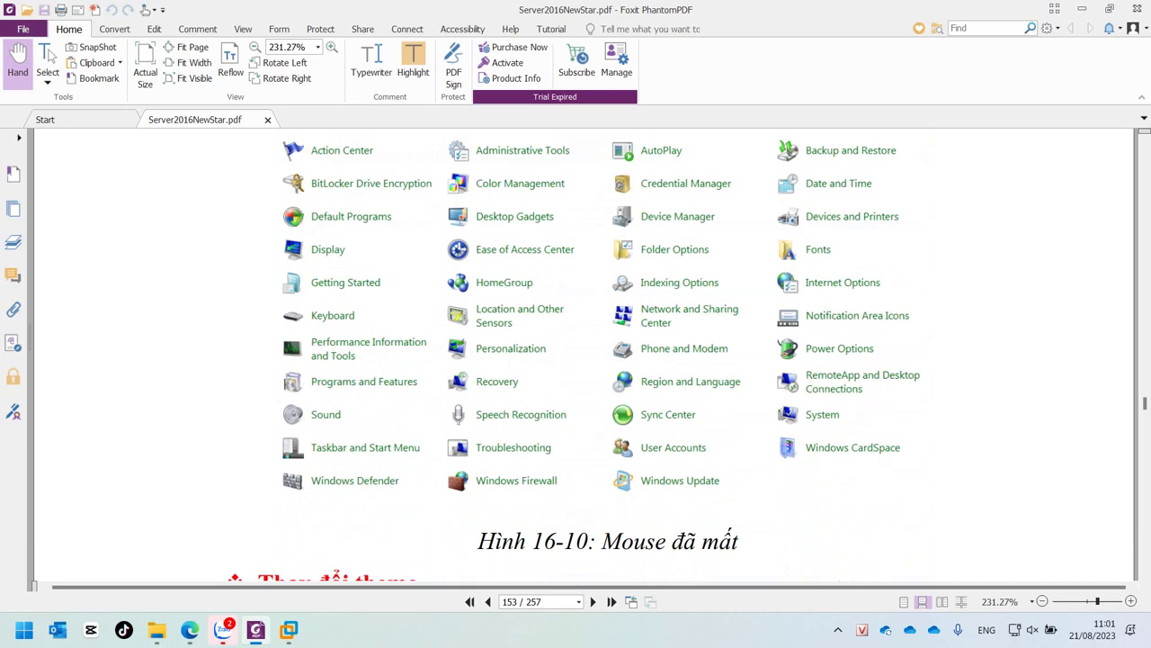
pyautogui.scroll(-5, 585, 355)
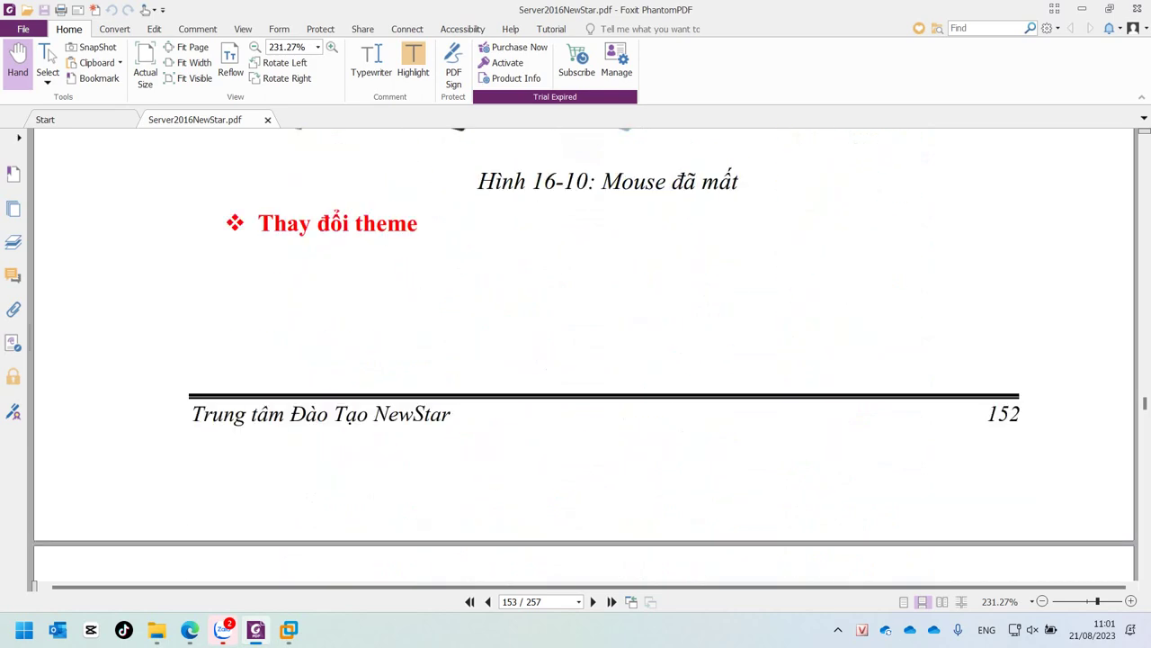
# Step: Highlight 'theme' in the heading and read through the theme section of the guide
pyautogui.doubleClick(386, 223)
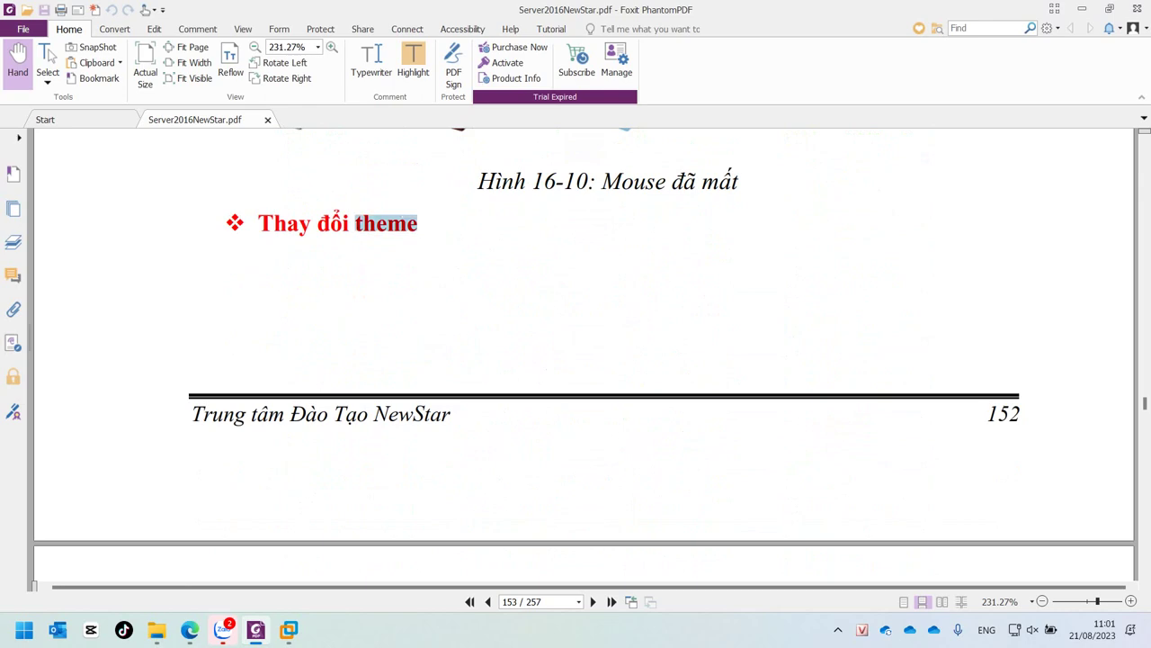
pyautogui.scroll(-10, 584, 355)
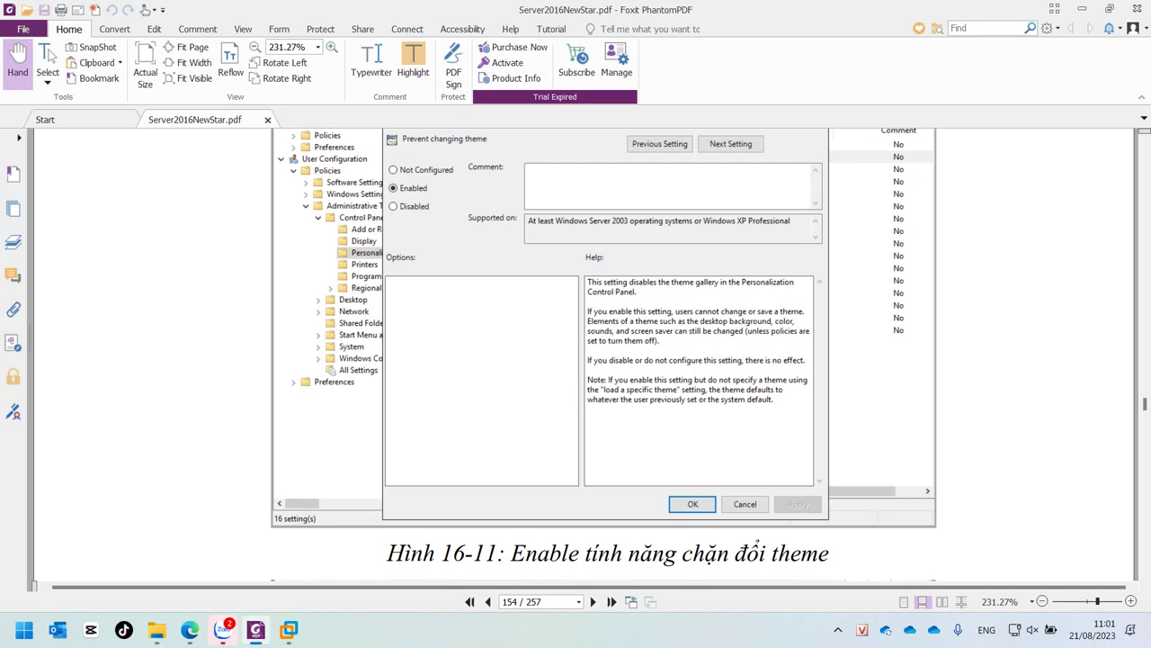
pyautogui.scroll(-3, 603, 355)
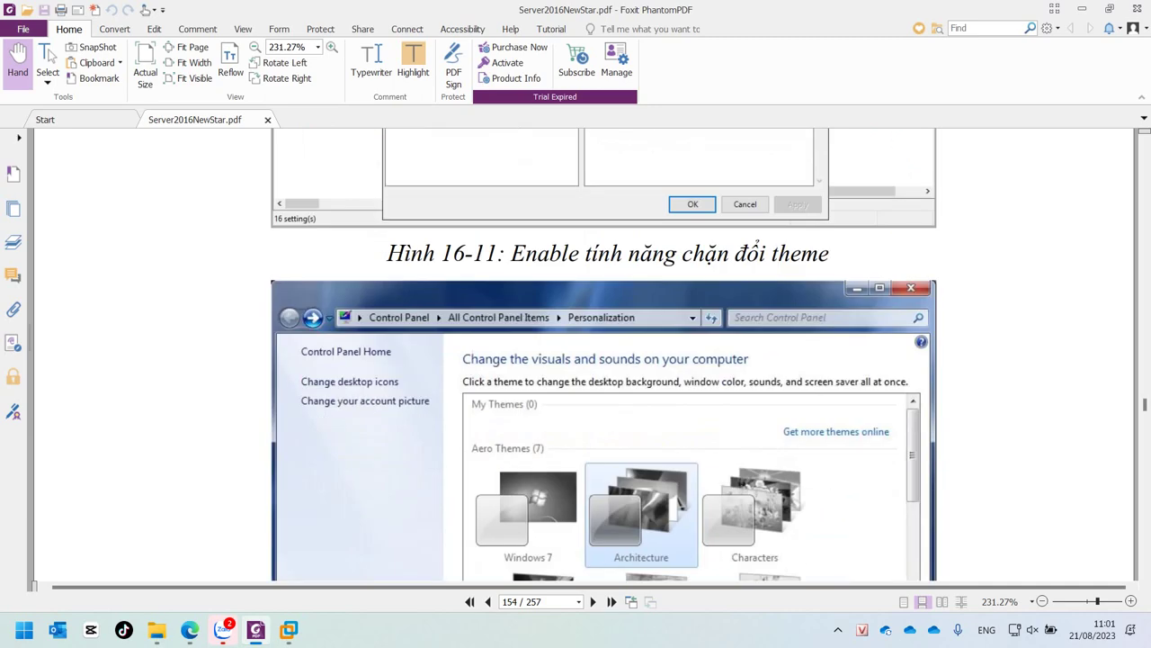
pyautogui.scroll(-1, 603, 355)
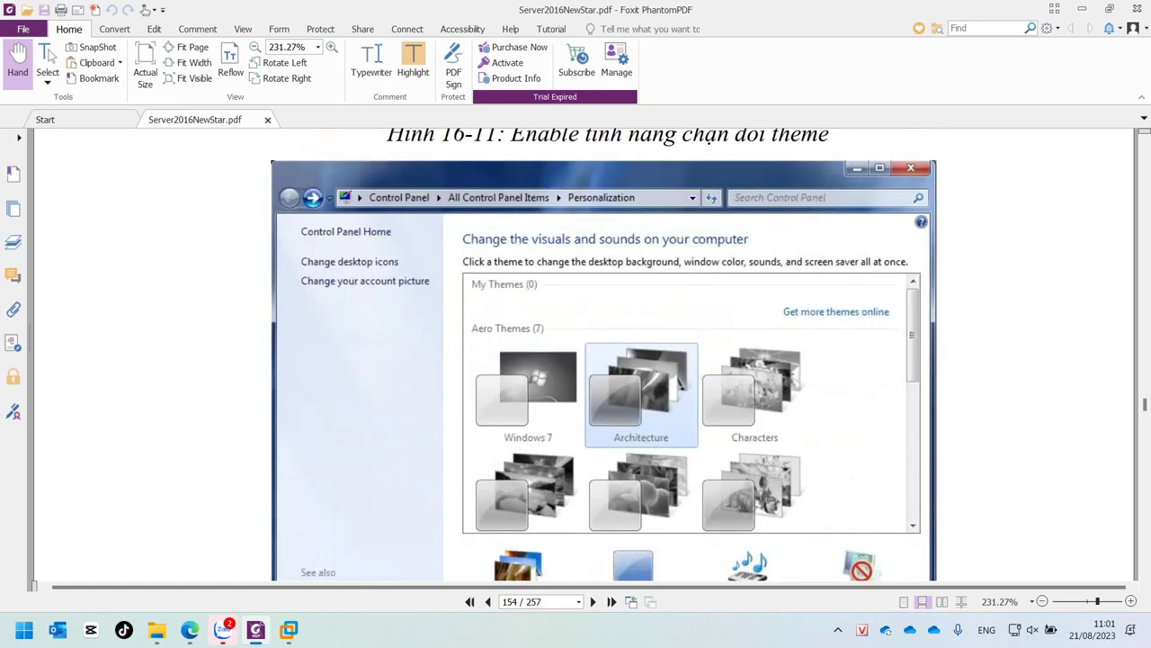
pyautogui.scroll(-1, 603, 355)
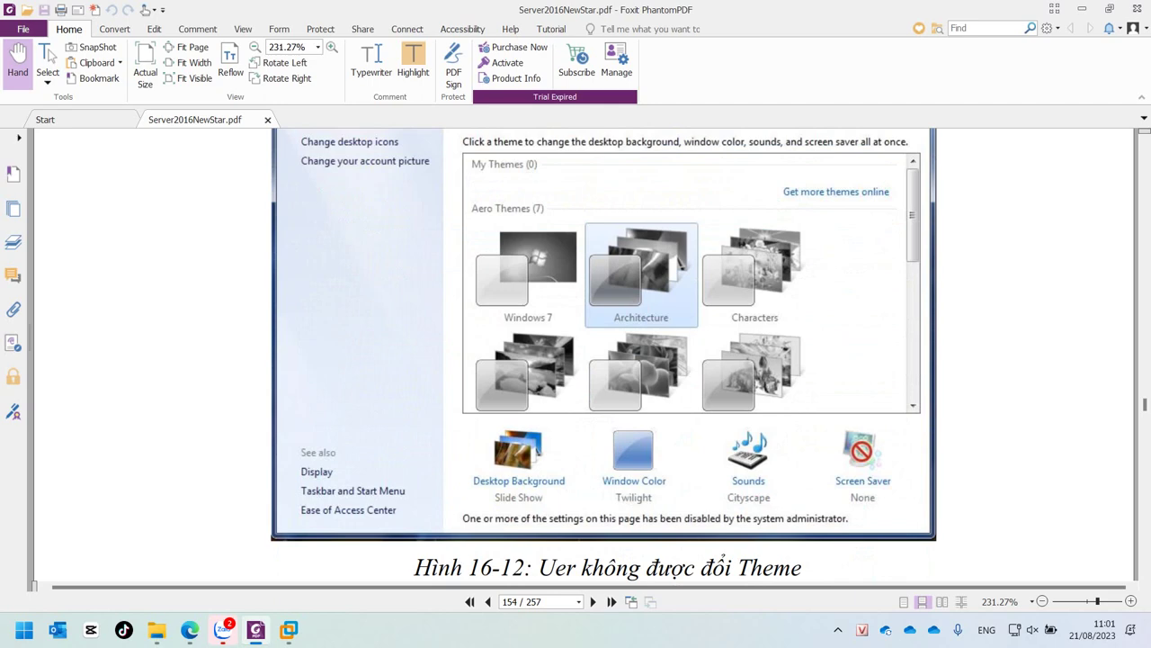
pyautogui.scroll(-3, 603, 355)
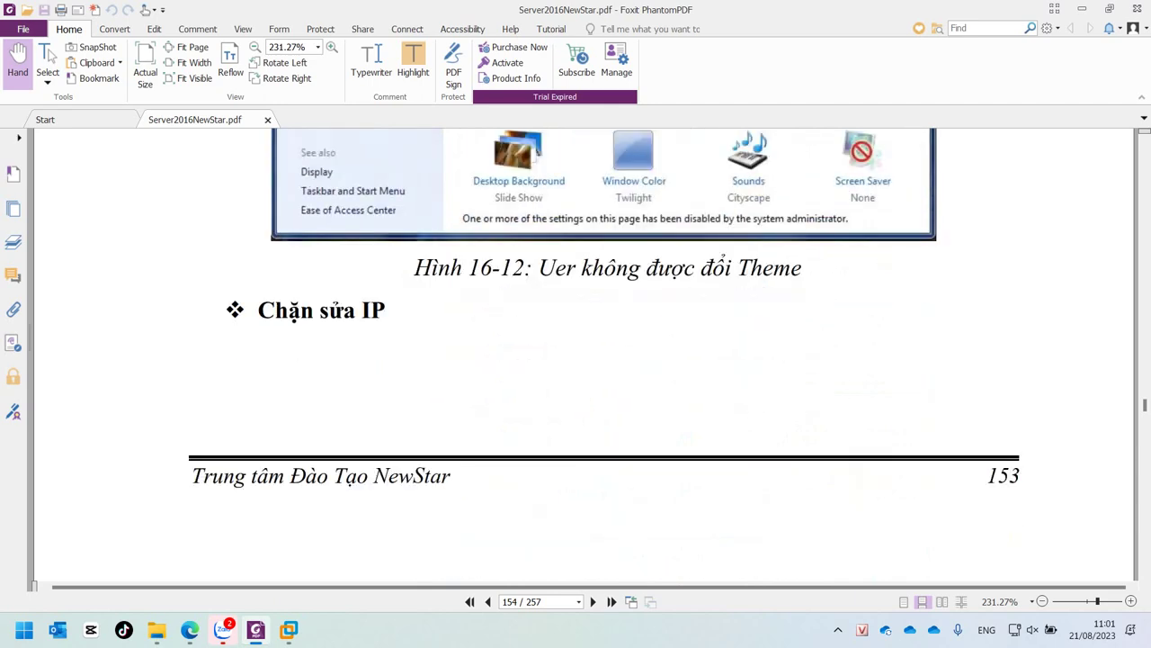
pyautogui.scroll(-6, 603, 355)
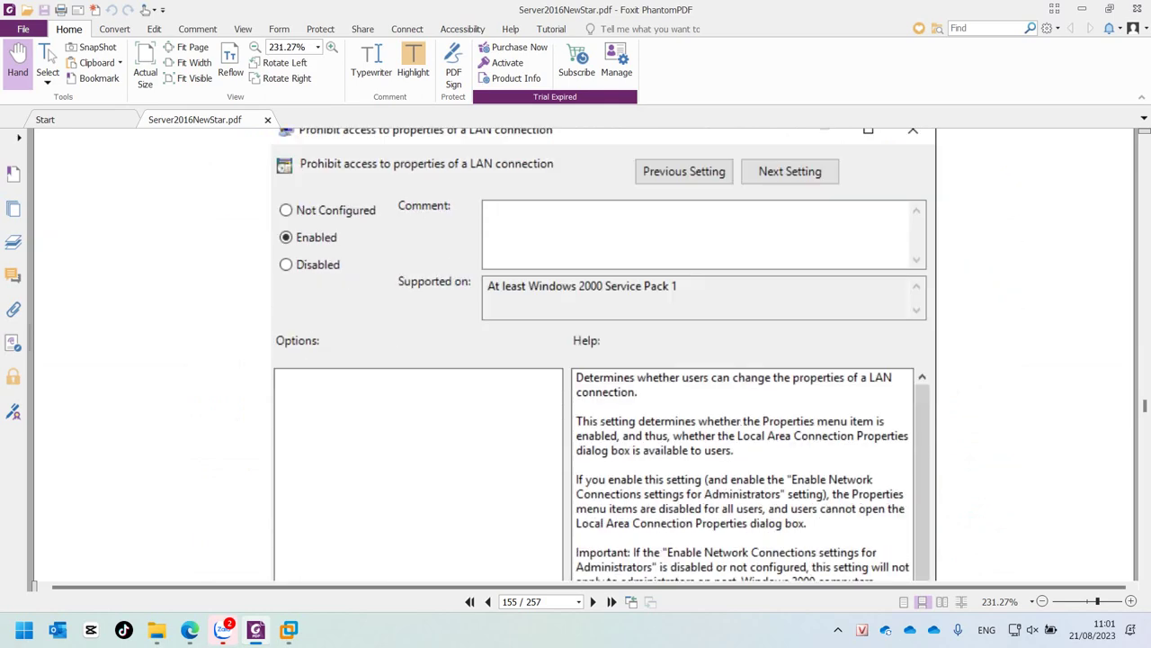
# Step: Read the Chặn sửa IP section, highlight 'Taskbar' in its heading, and continue past figure 16-15
pyautogui.scroll(3, 602, 355)
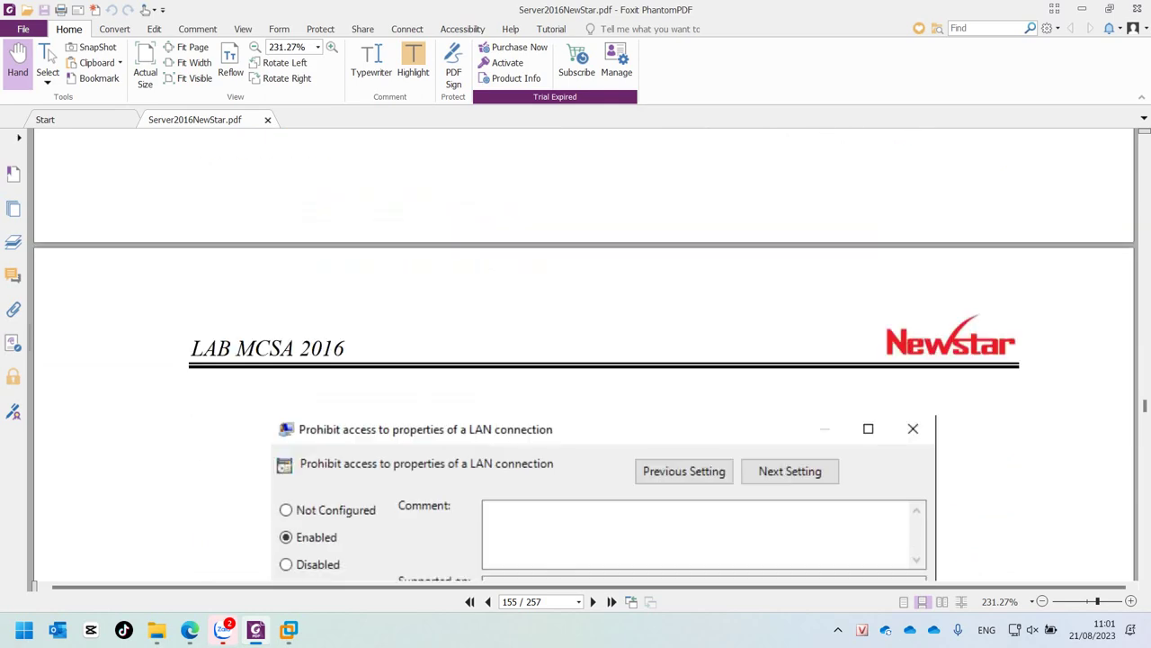
pyautogui.scroll(-2, 603, 354)
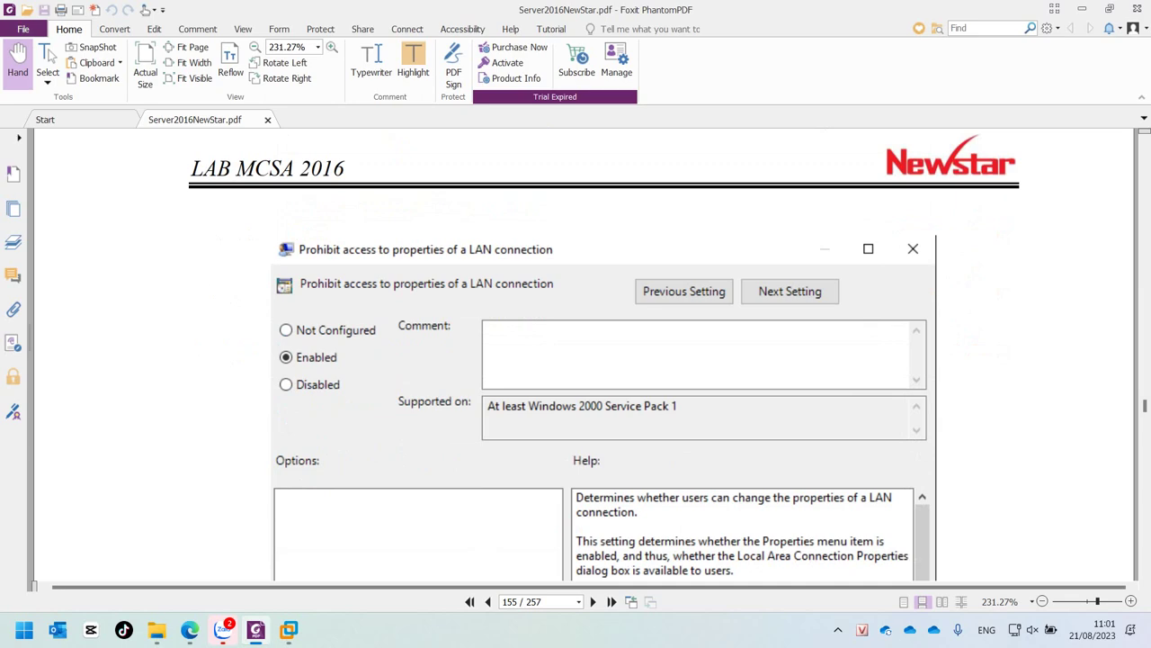
pyautogui.scroll(-10, 603, 360)
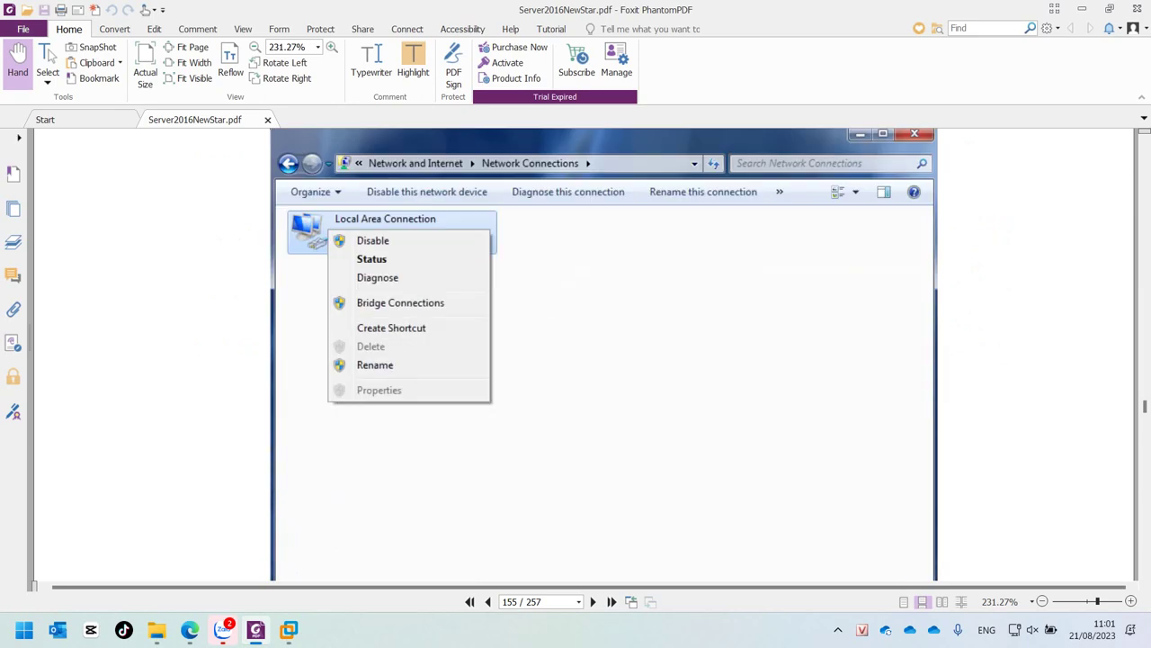
pyautogui.scroll(-8, 582, 360)
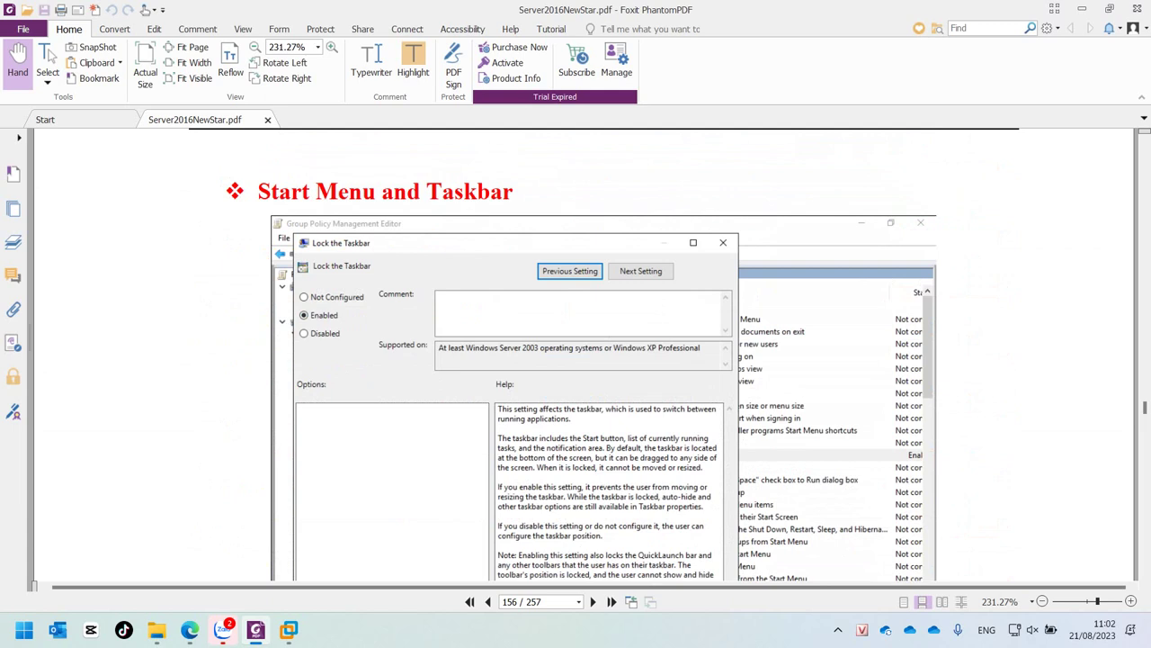
pyautogui.moveTo(514, 192); pyautogui.dragTo(427, 191)
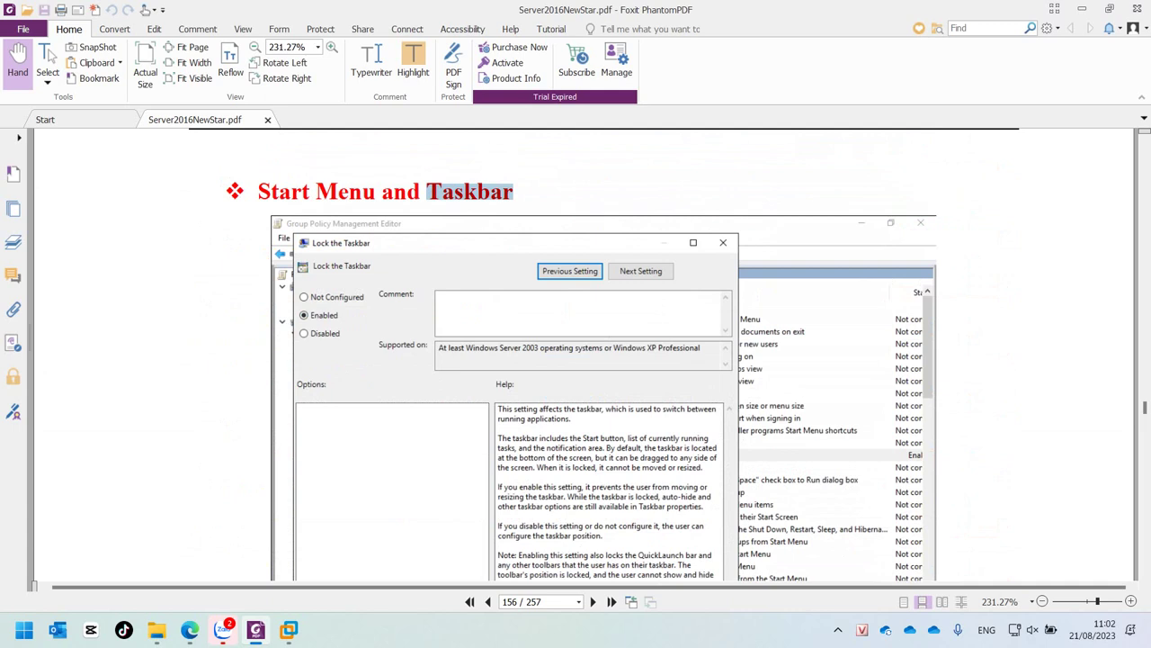
pyautogui.scroll(-10, 603, 360)
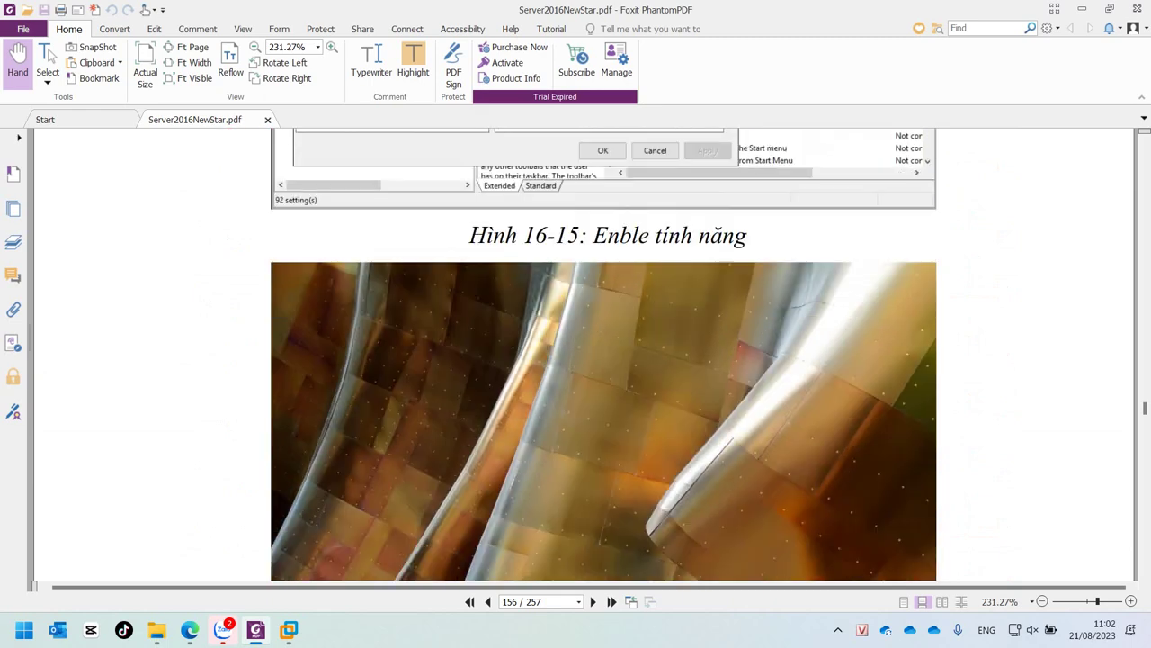